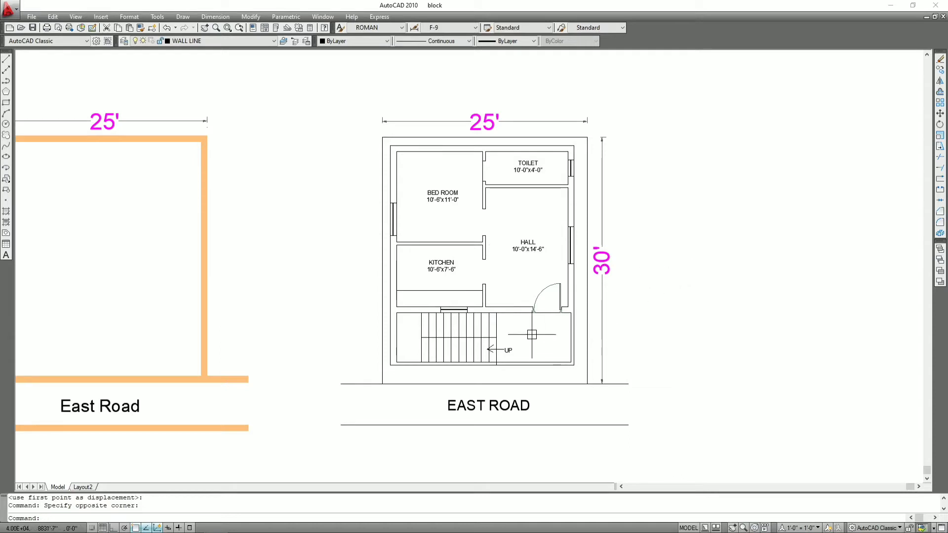
# Step: Zoom into the East Road plan and browse the Tools menu toward Palettes
pyautogui.scroll(1, 504, 322)
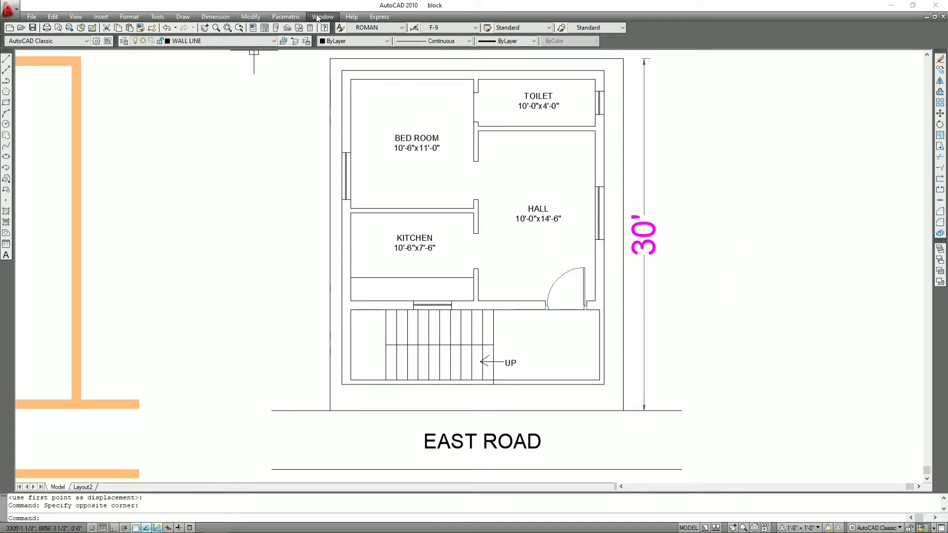
pyautogui.click(158, 18)
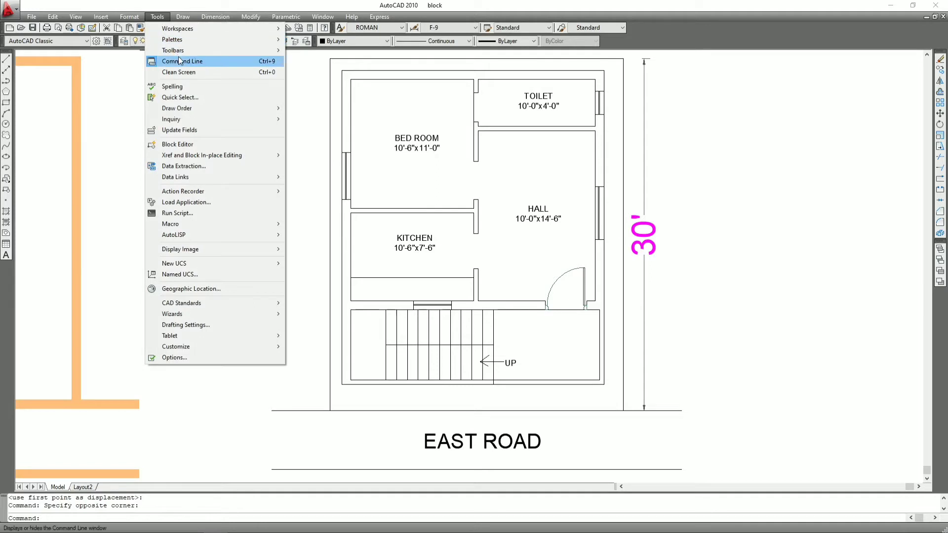
pyautogui.moveTo(173, 39)
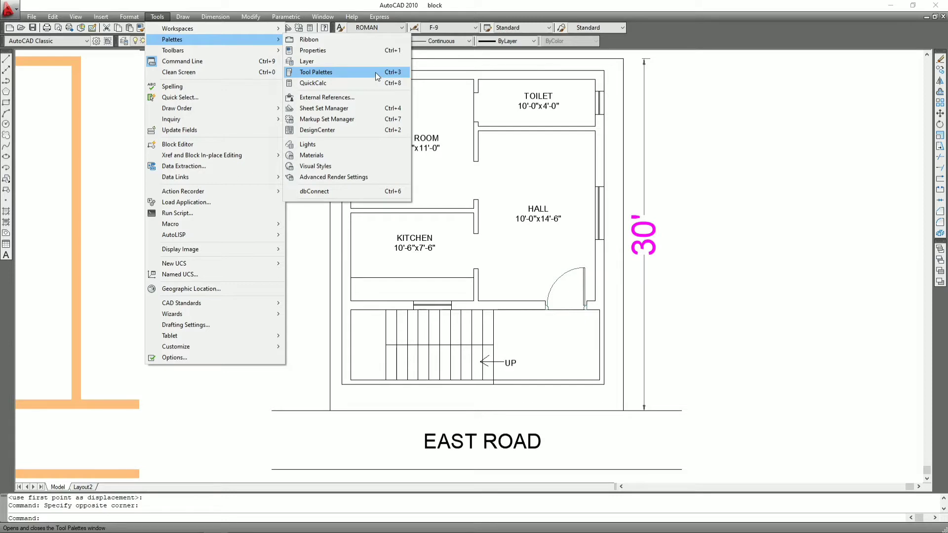
# Step: Open Tool Palettes, look at the Civil tab, then return to the Architectural Imperial samples
pyautogui.click(376, 76)
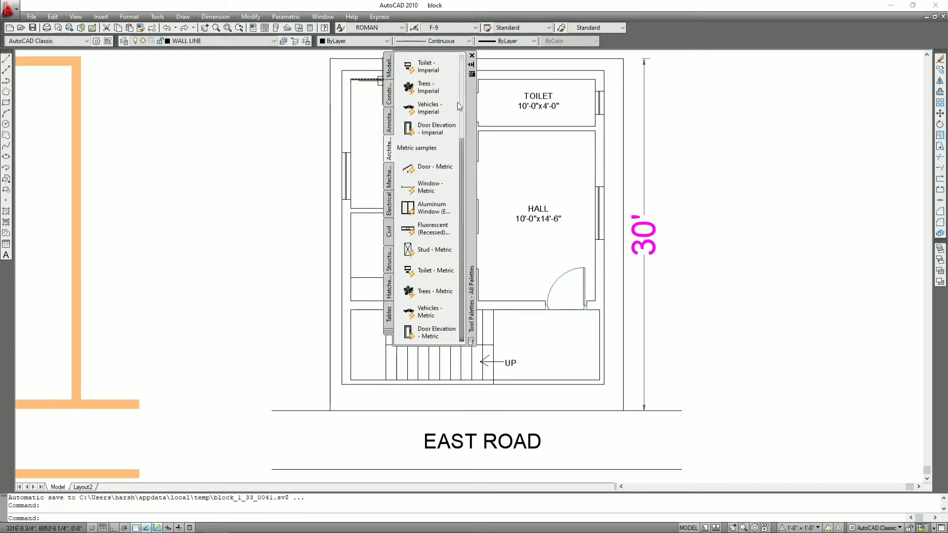
pyautogui.scroll(-3, 457, 99)
pyautogui.scroll(3, 456, 112)
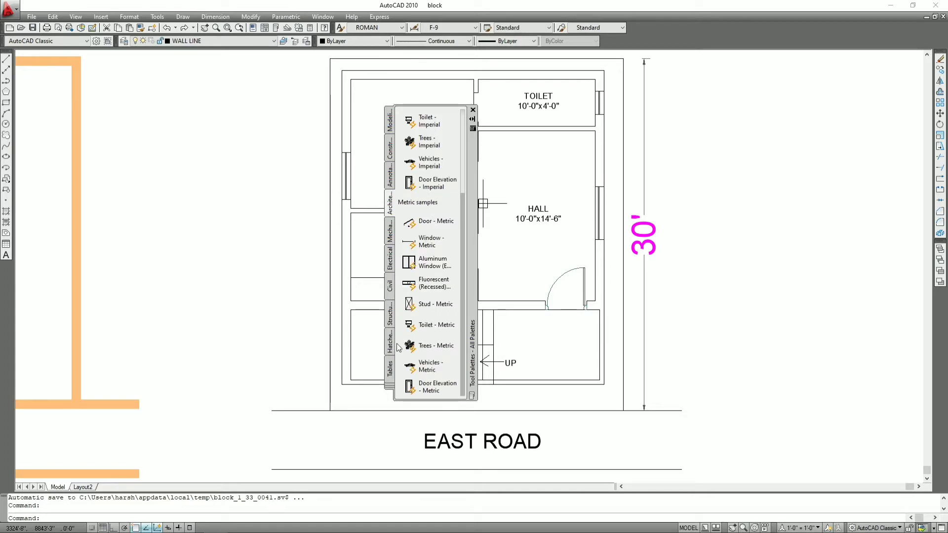
pyautogui.click(391, 289)
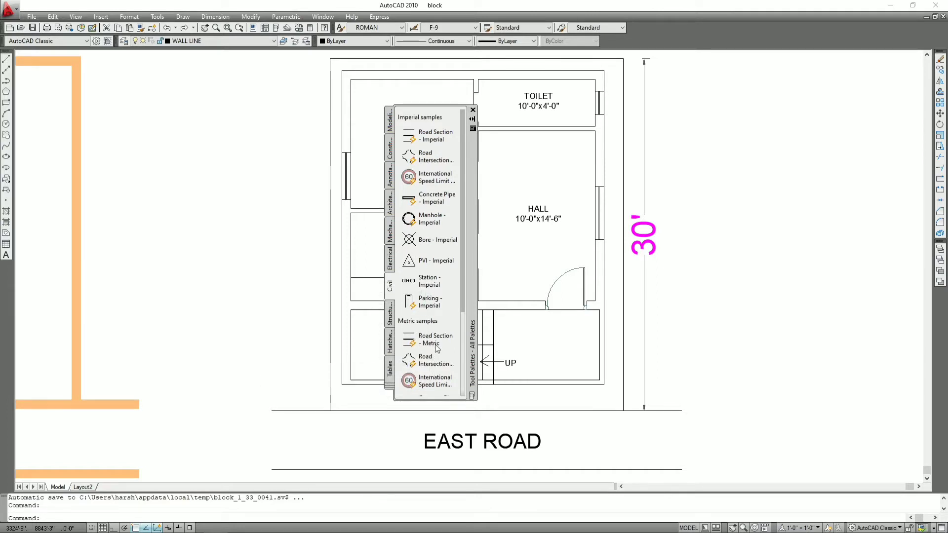
pyautogui.click(391, 209)
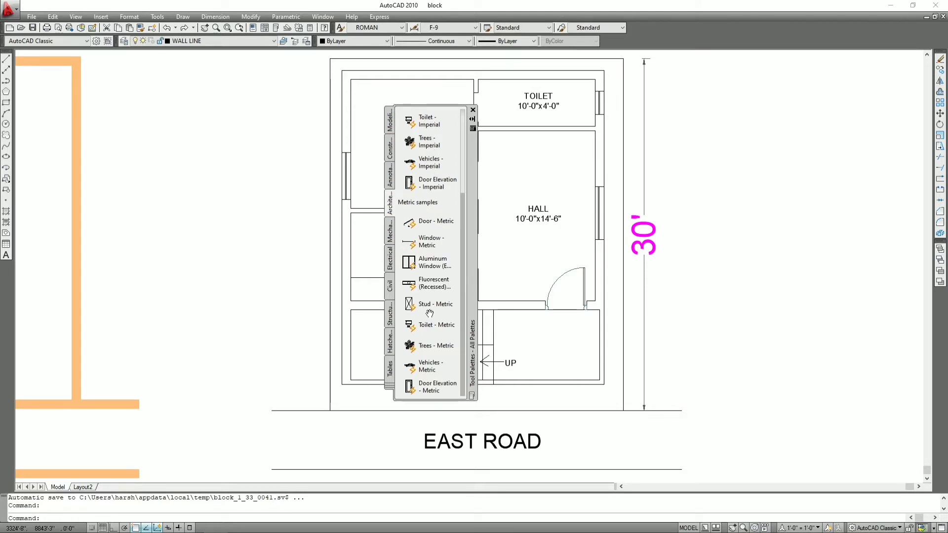
pyautogui.scroll(3, 430, 314)
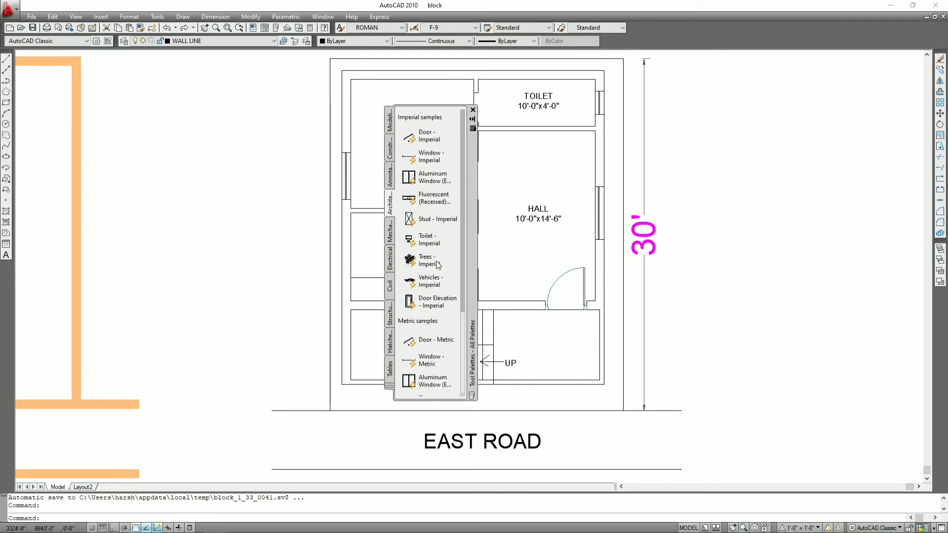
# Step: Place two Door - Imperial blocks left of the plan and select the lower one
pyautogui.click(429, 140)
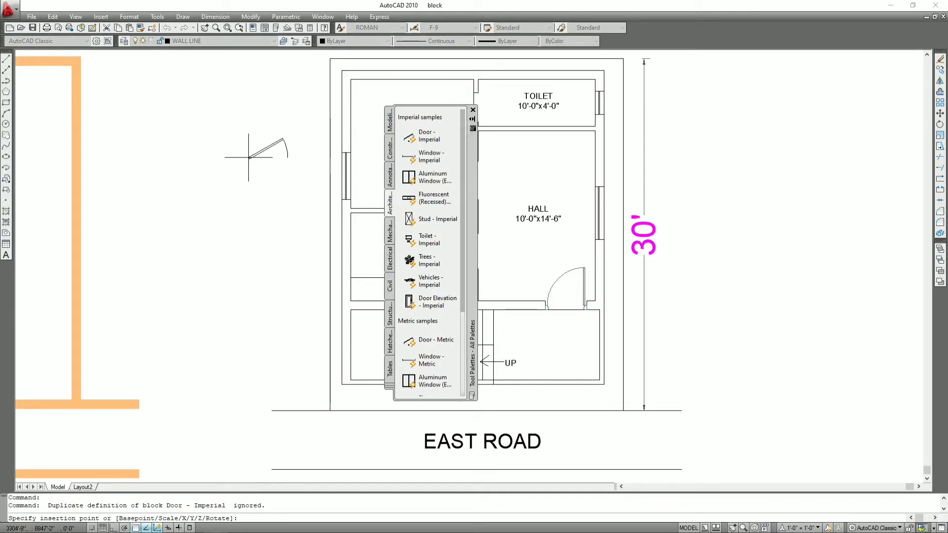
pyautogui.scroll(5, 250, 163)
pyautogui.click(222, 180)
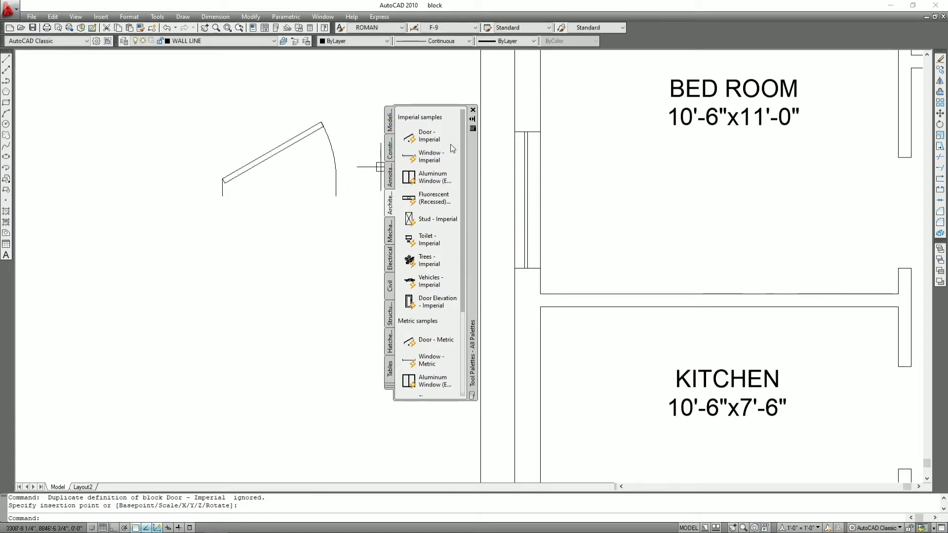
pyautogui.click(425, 140)
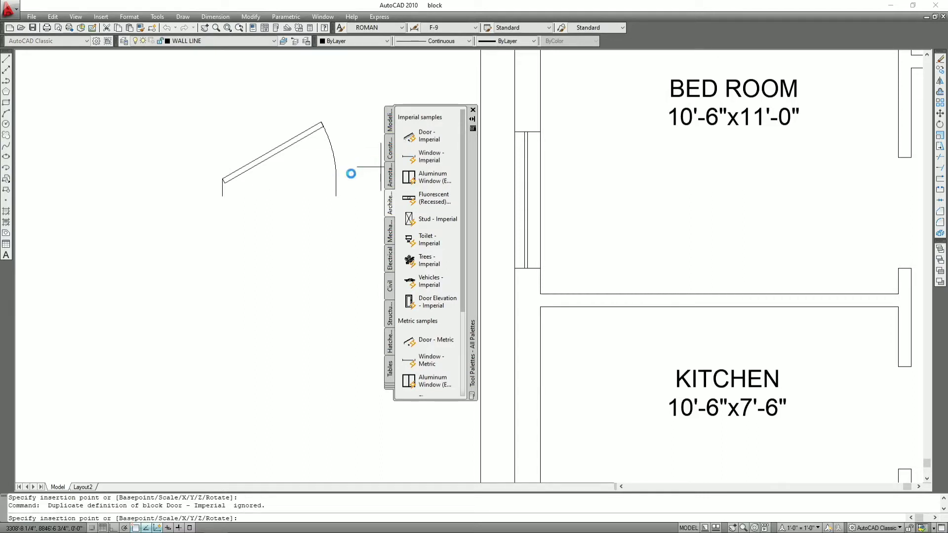
pyautogui.click(173, 295)
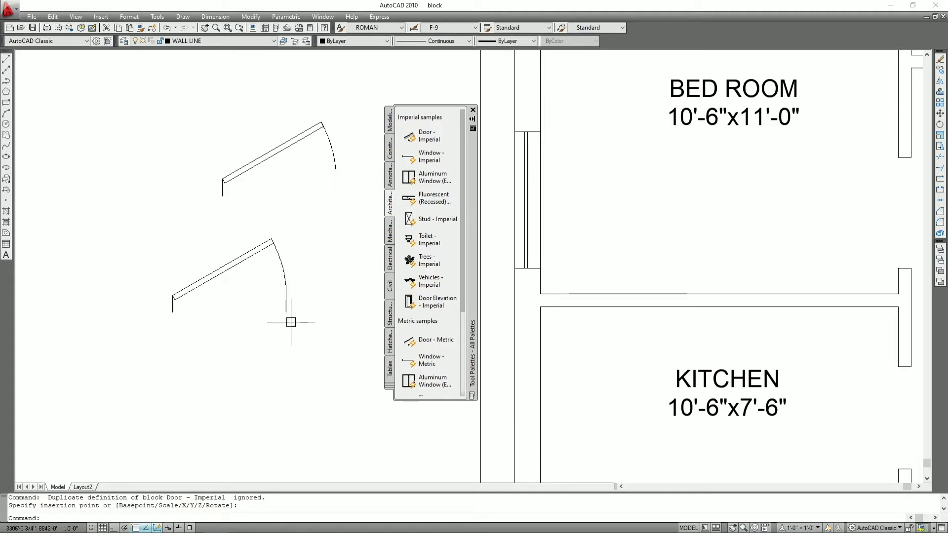
pyautogui.click(203, 289)
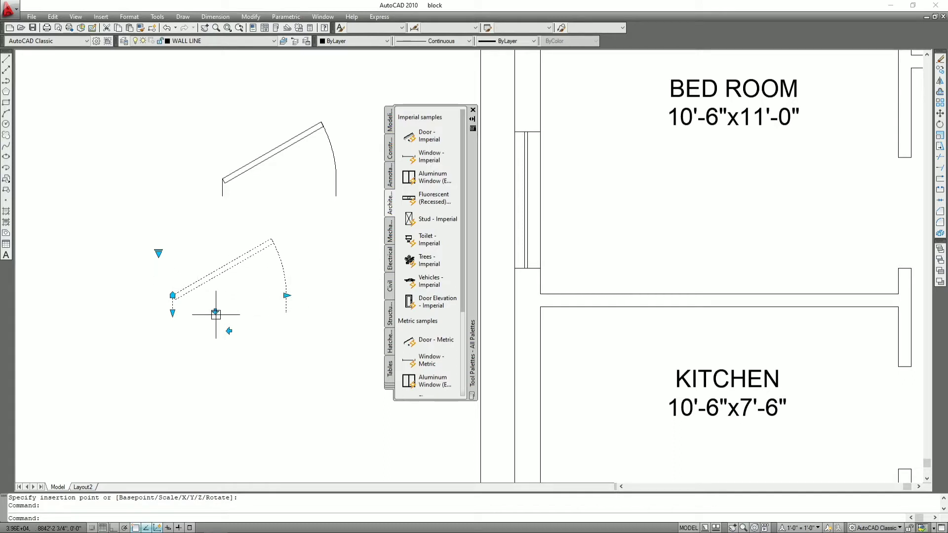
# Step: Select the lower door block and flip its swing downward, then undo the flip
pyautogui.click(216, 314)
pyautogui.click(216, 311)
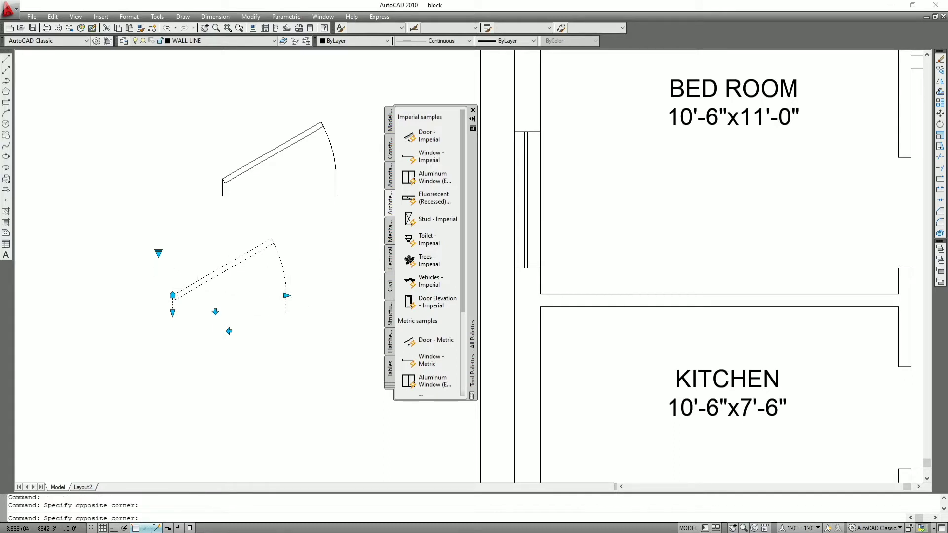
pyautogui.click(215, 311)
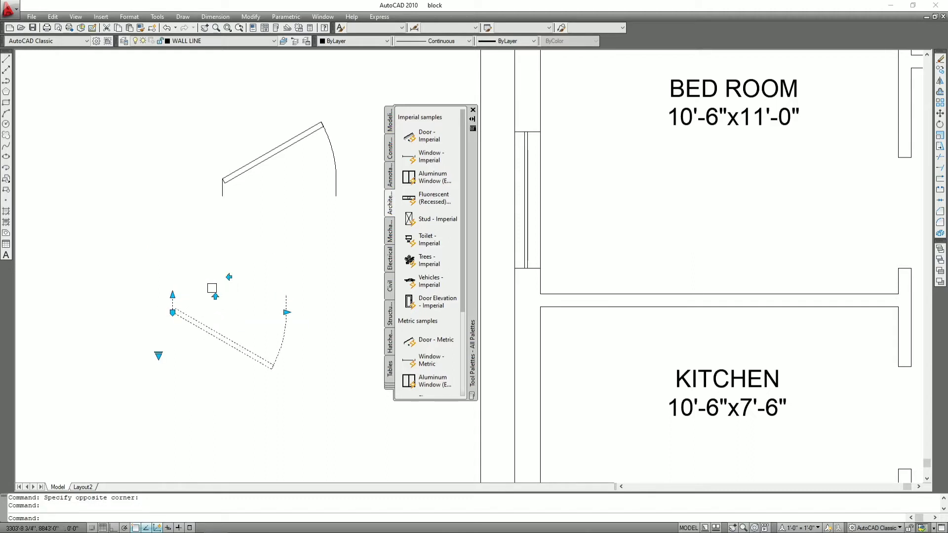
pyautogui.hotkey('ctrl', 'z')
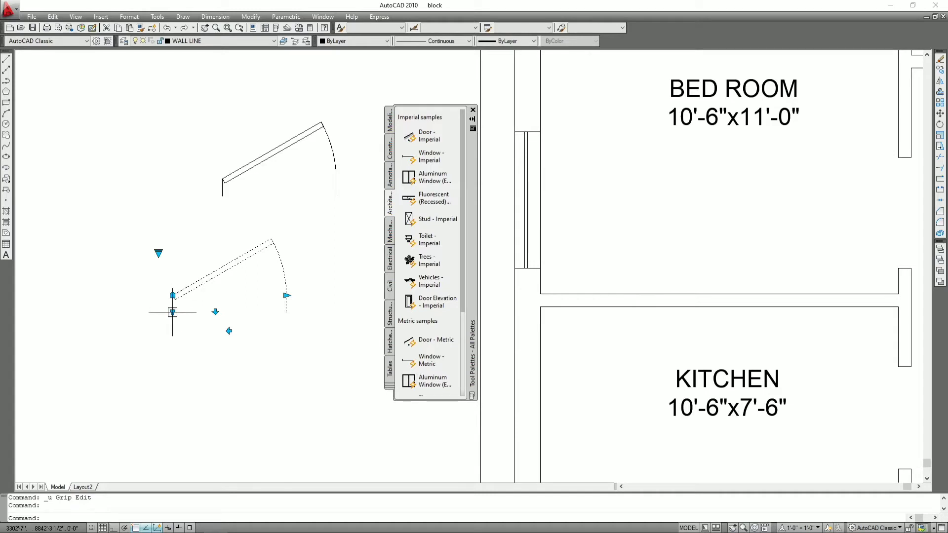
# Step: Set the door's opening angle to 45°, 60°, then 90°, and cancel a horizontal width stretch
pyautogui.click(158, 252)
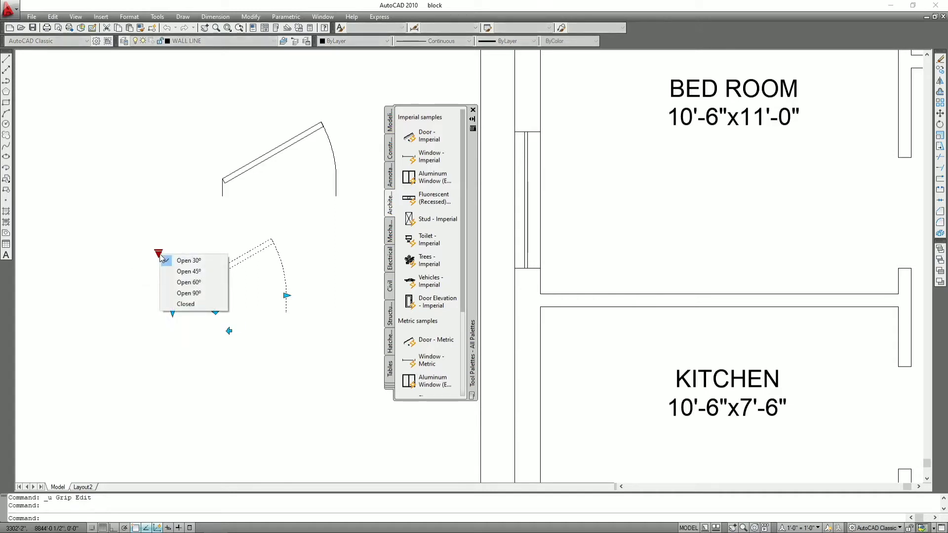
pyautogui.click(198, 271)
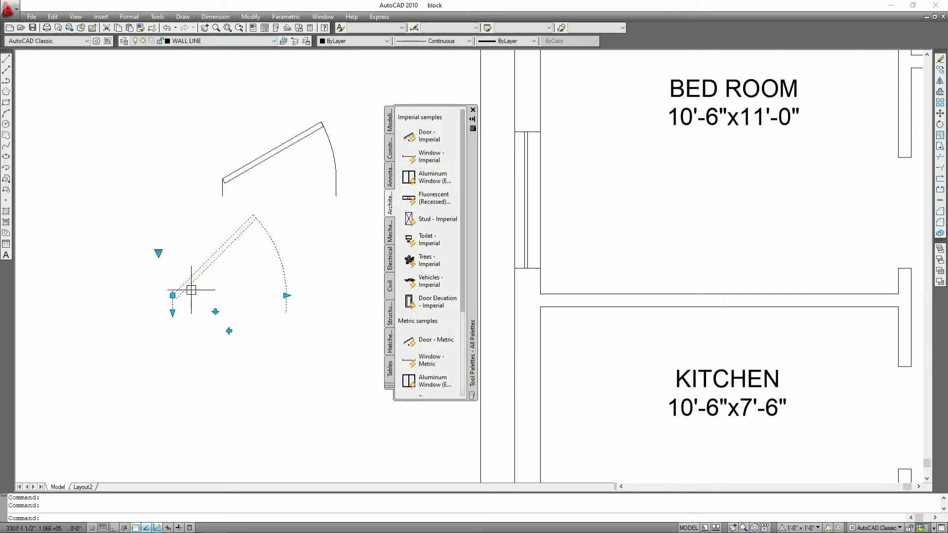
pyautogui.click(158, 253)
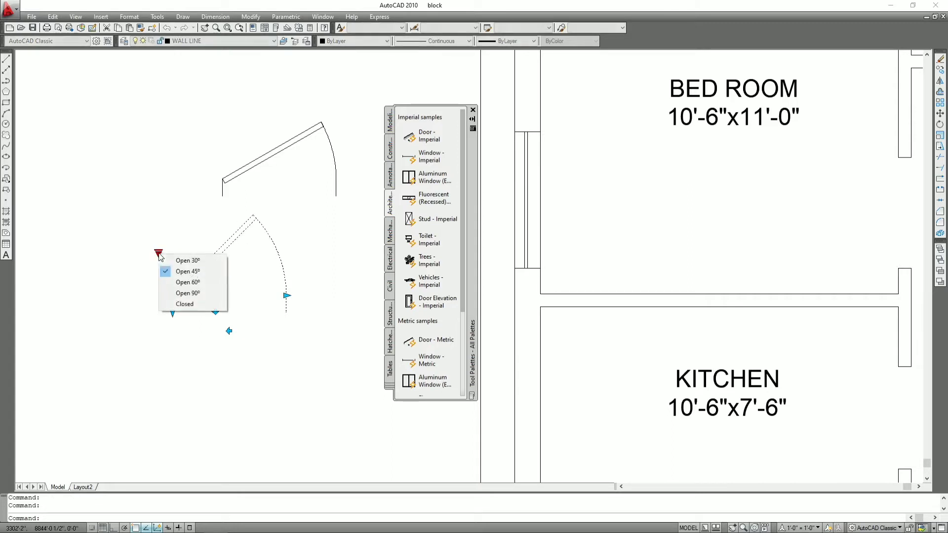
pyautogui.click(198, 283)
pyautogui.click(158, 252)
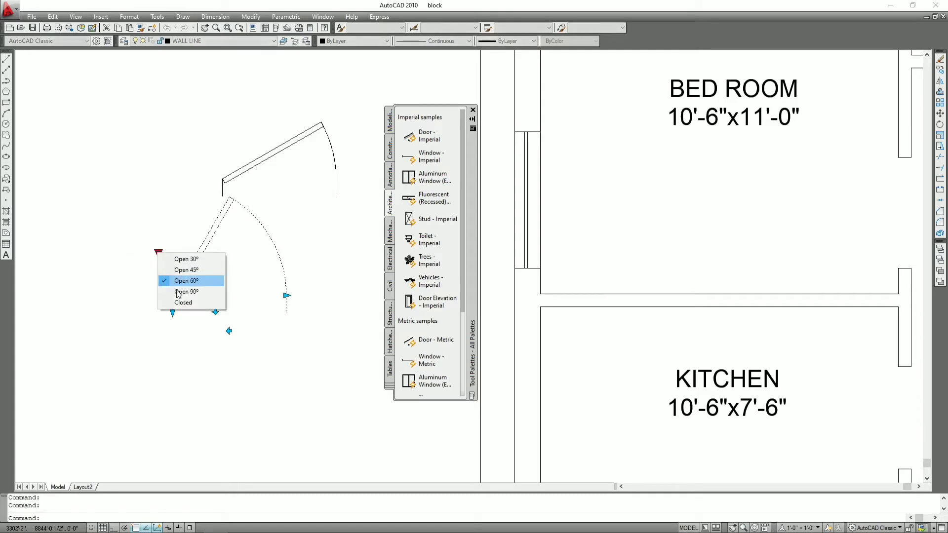
pyautogui.click(181, 292)
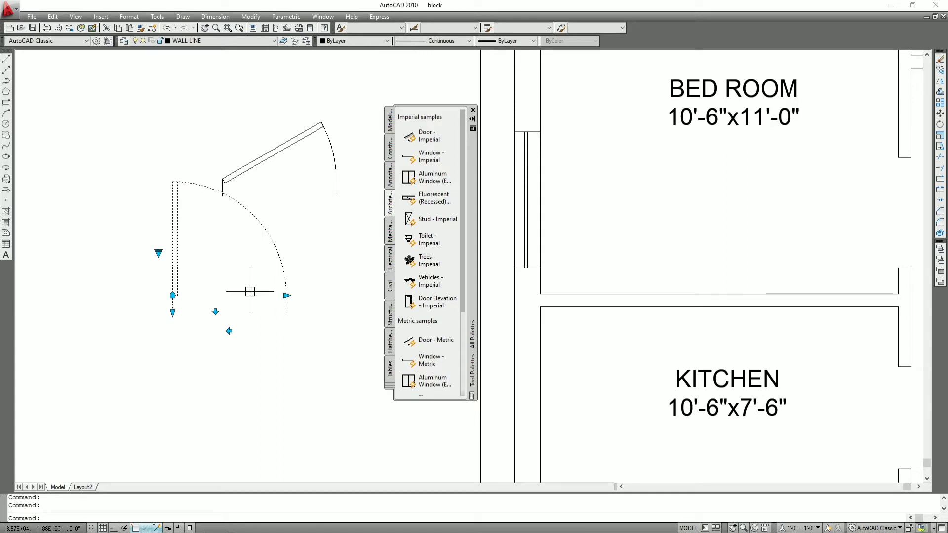
pyautogui.click(287, 295)
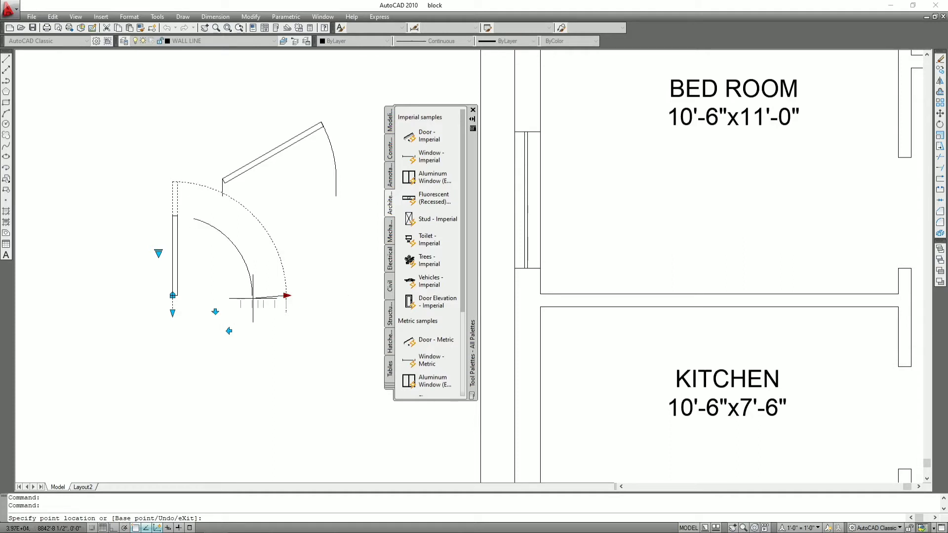
pyautogui.press('F8')
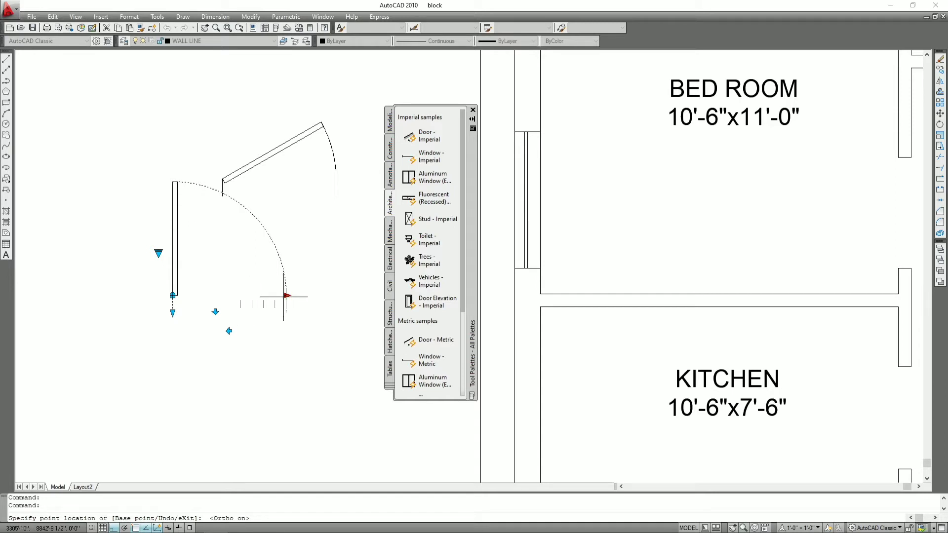
pyautogui.press('Escape')
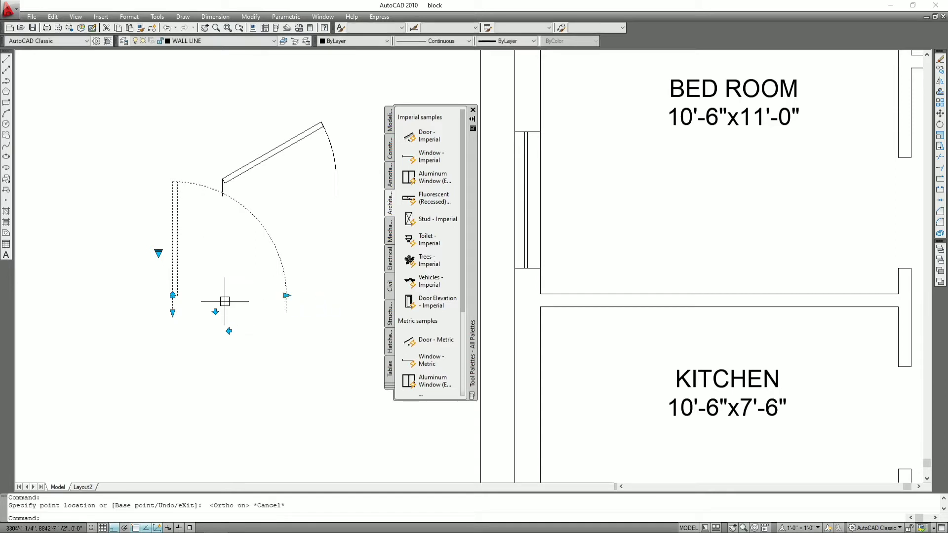
# Step: Select both trial door blocks and erase them
pyautogui.click(279, 130)
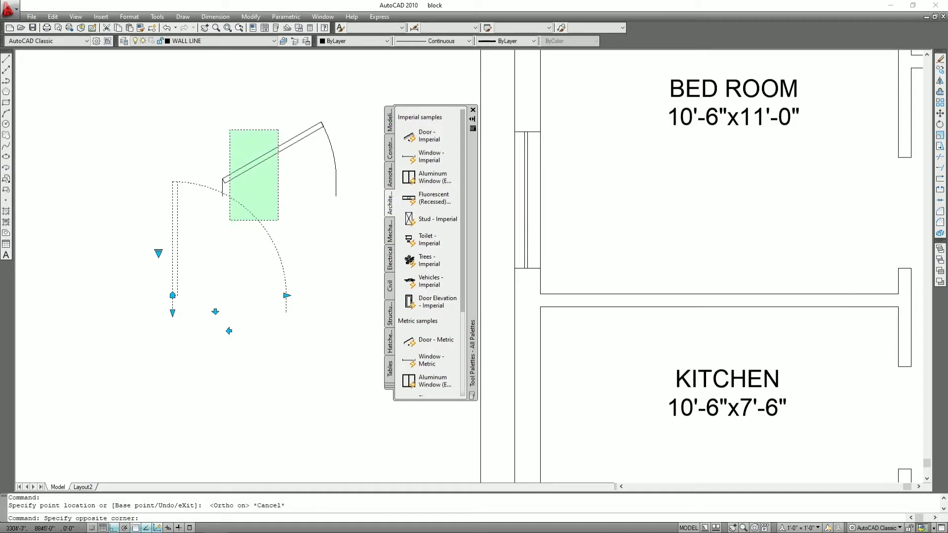
pyautogui.scroll(-3, 185, 235)
pyautogui.scroll(-1, 185, 236)
pyautogui.press('Escape')
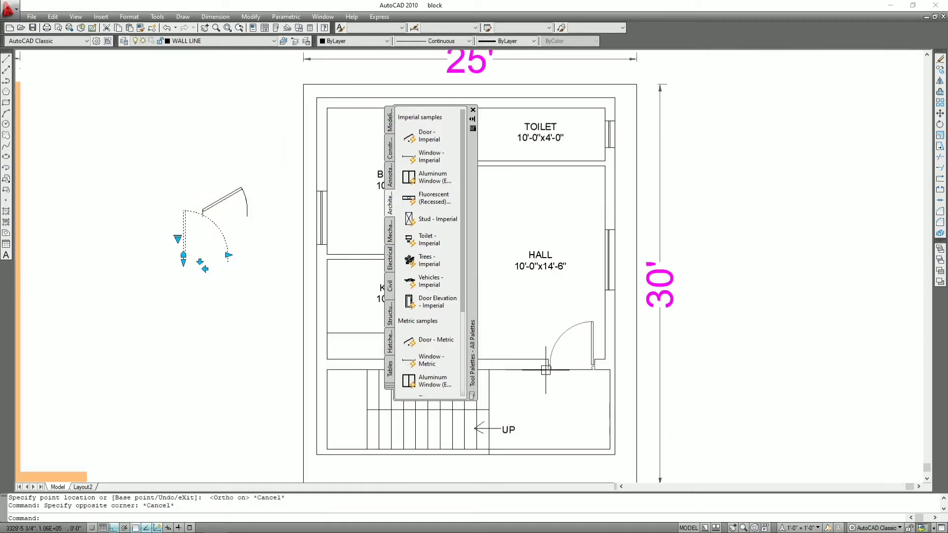
pyautogui.scroll(2, 590, 349)
pyautogui.scroll(-3, 589, 349)
pyautogui.scroll(4, 265, 218)
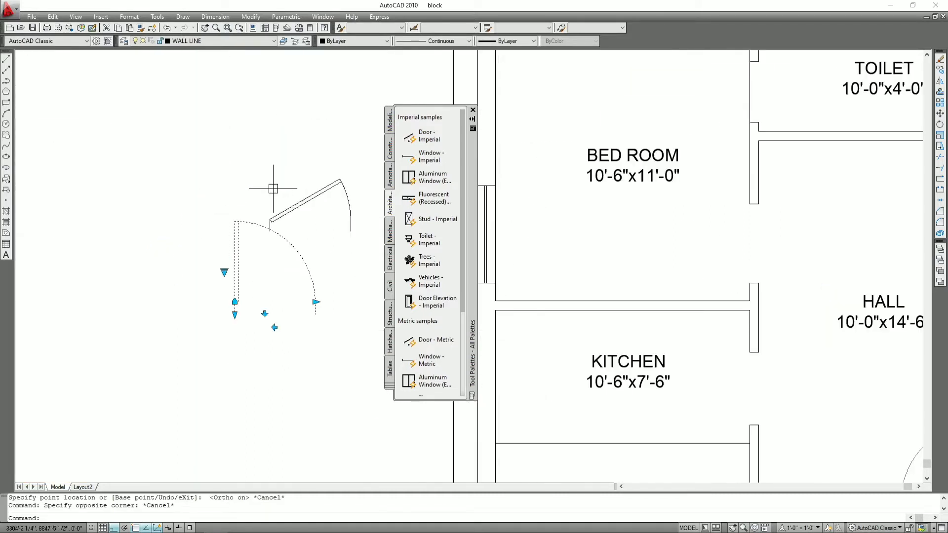
pyautogui.click(274, 190)
pyautogui.click(201, 279)
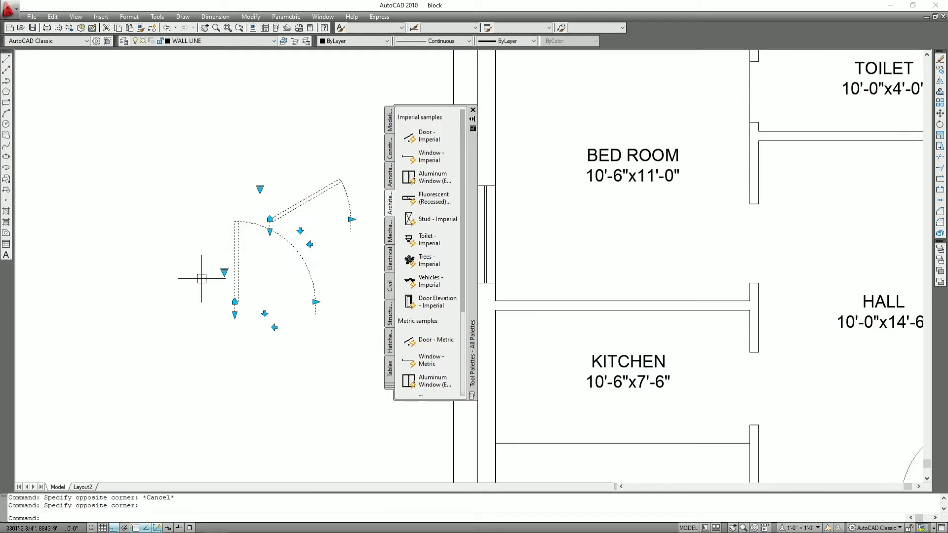
pyautogui.press('Delete')
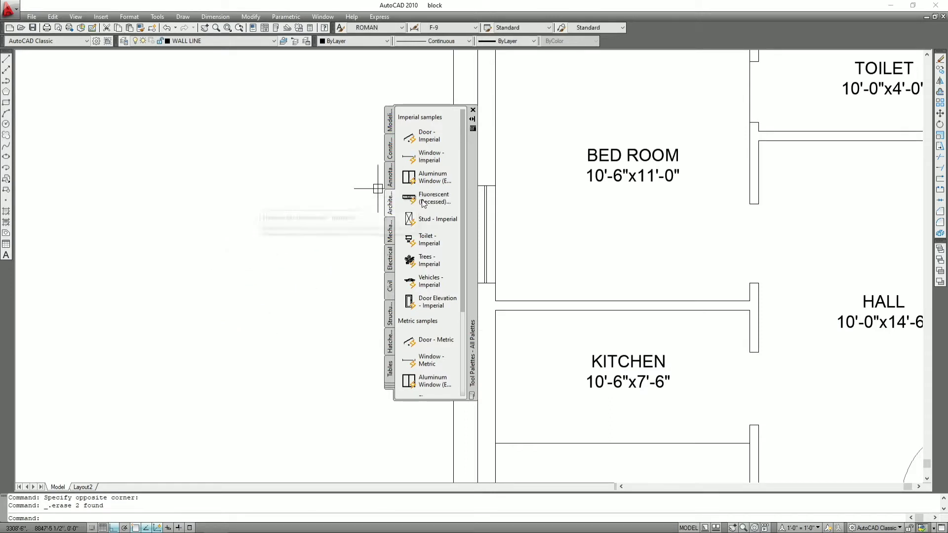
# Step: Place two Window - Imperial blocks, one above the other, left of the plan
pyautogui.scroll(-2, 455, 208)
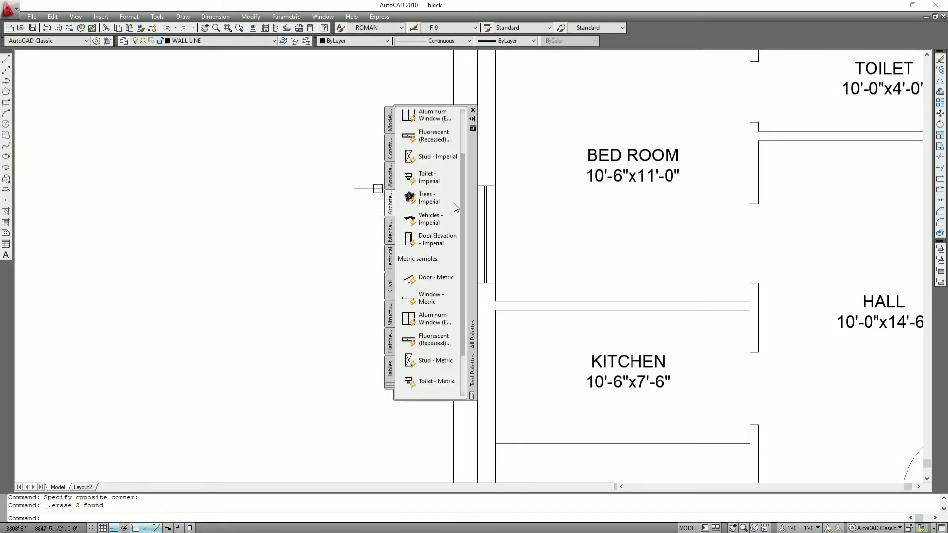
pyautogui.scroll(3, 489, 221)
pyautogui.moveTo(492, 228); pyautogui.dragTo(674, 227, button='middle')
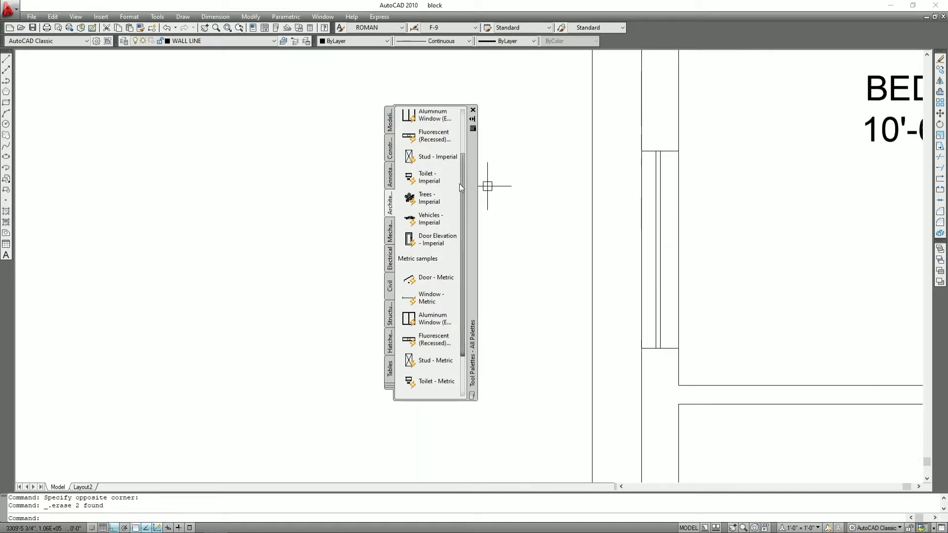
pyautogui.scroll(2, 440, 169)
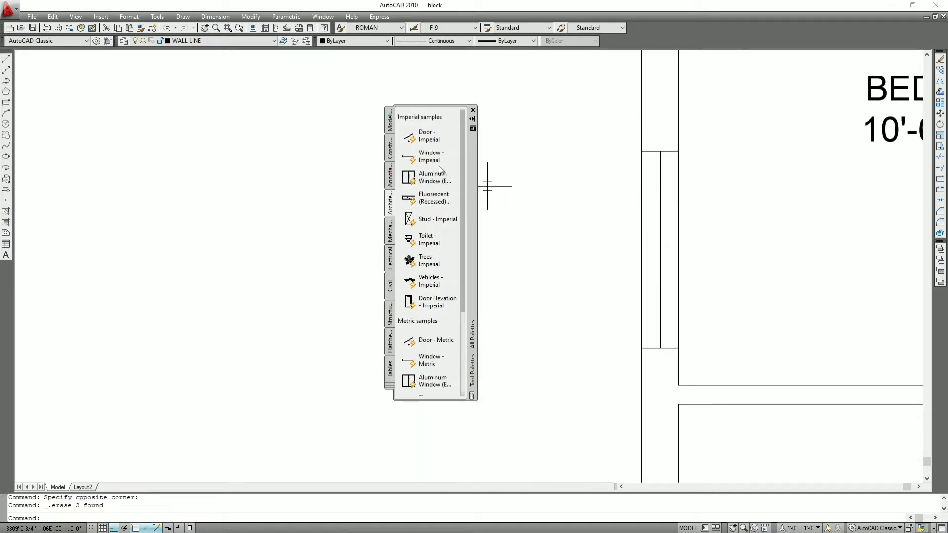
pyautogui.click(411, 164)
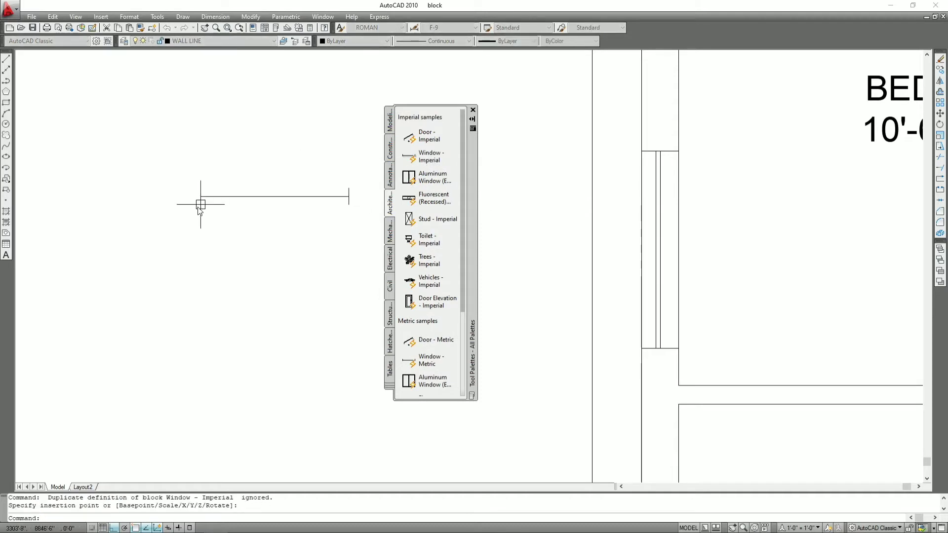
pyautogui.click(201, 204)
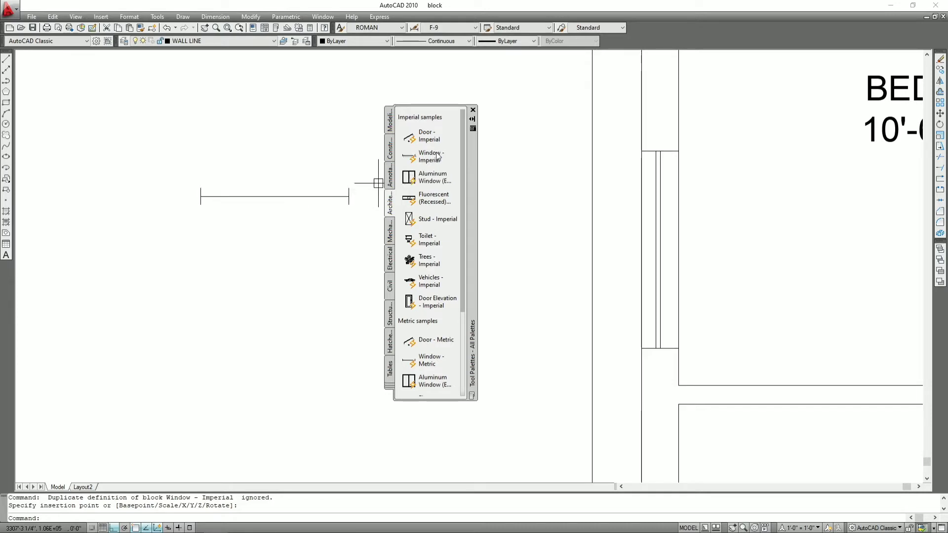
pyautogui.press('Return')
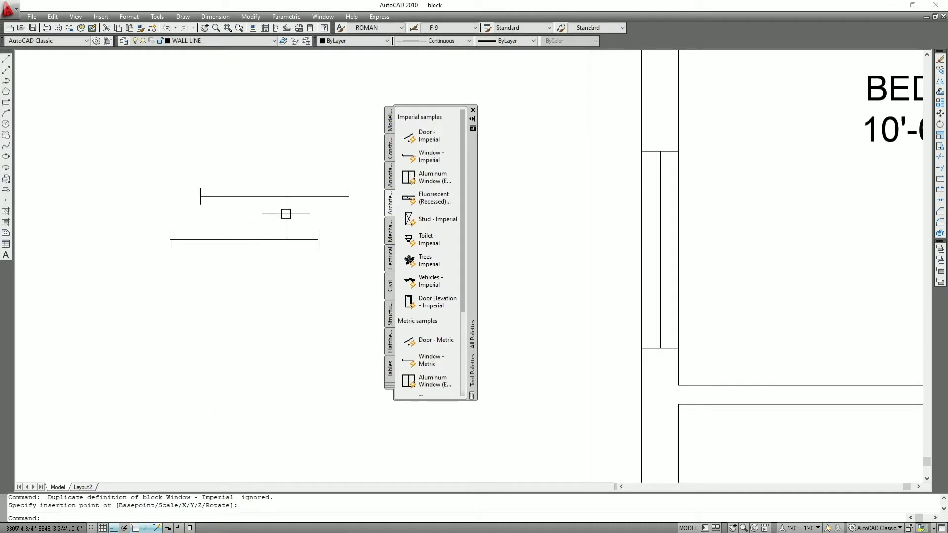
pyautogui.click(282, 241)
# Step: Select the lower window block and try its grips, cancelling each edit
pyautogui.click(282, 242)
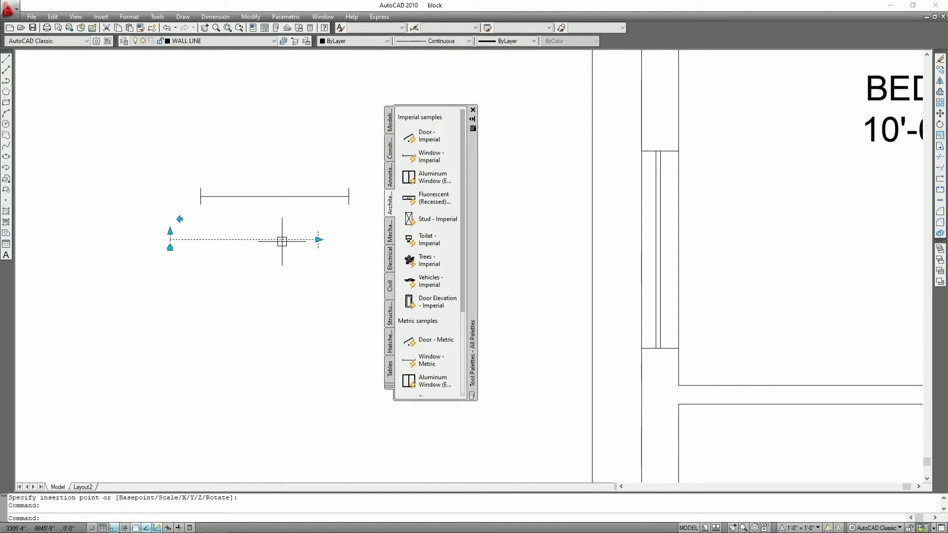
pyautogui.click(171, 231)
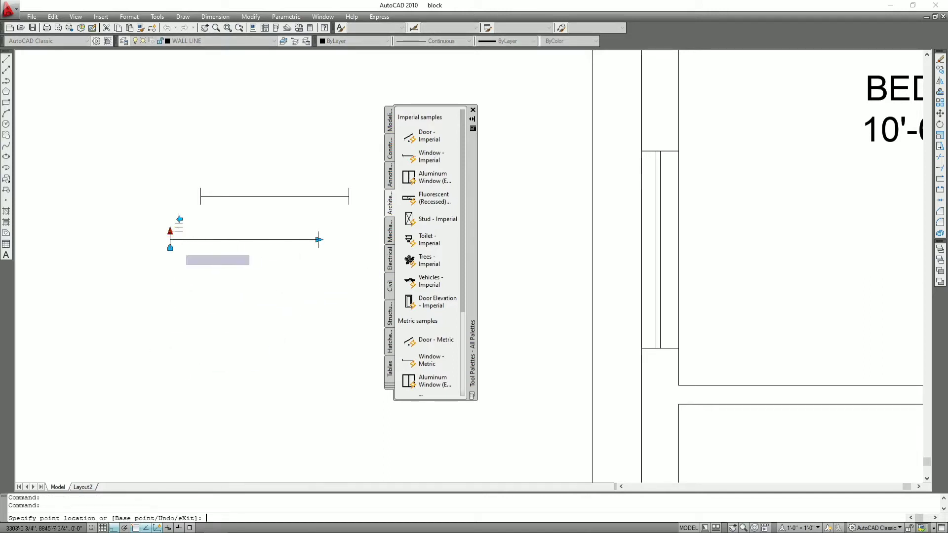
pyautogui.press('Escape')
pyautogui.click(170, 248)
pyautogui.press('Escape')
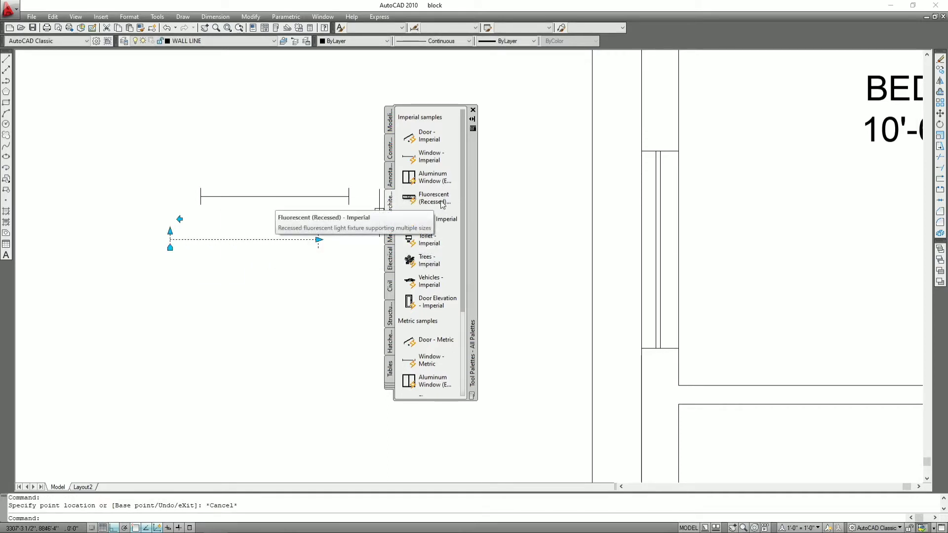
# Step: Insert a Vehicles - Imperial car block left of the Bed Room
pyautogui.click(430, 284)
pyautogui.scroll(-3, 429, 288)
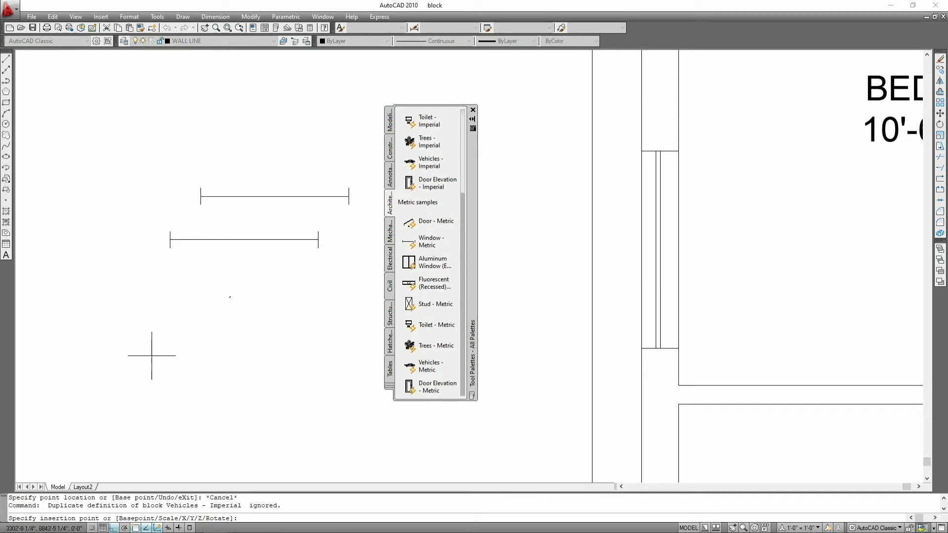
pyautogui.click(182, 338)
# Step: Select the two trial window blocks and delete them
pyautogui.scroll(-2, 224, 296)
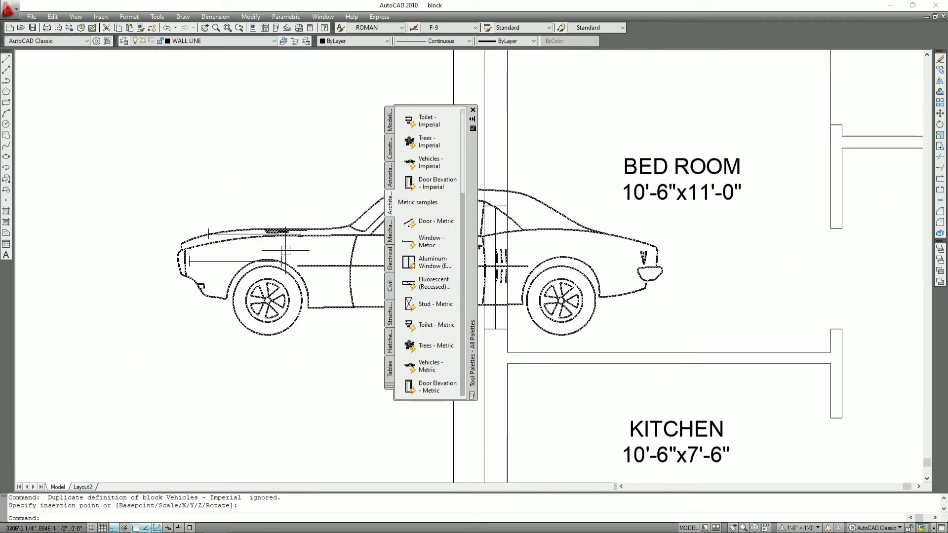
pyautogui.scroll(2, 203, 257)
pyautogui.scroll(1, 201, 257)
pyautogui.click(207, 217)
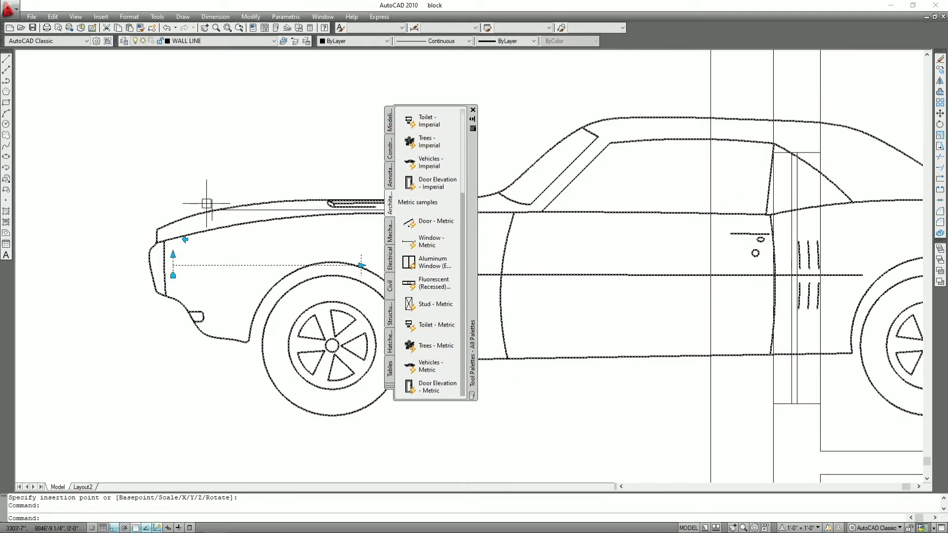
pyautogui.press('Delete')
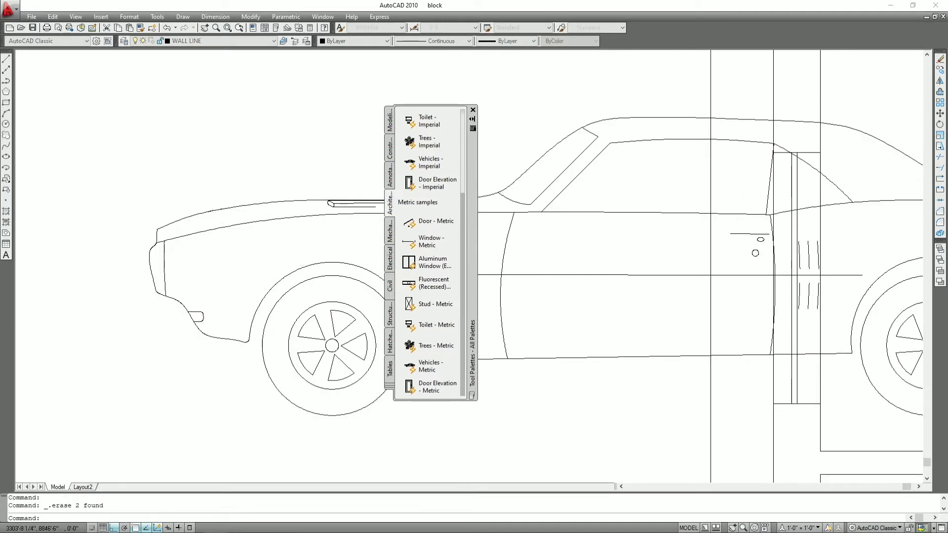
pyautogui.scroll(-5, 217, 228)
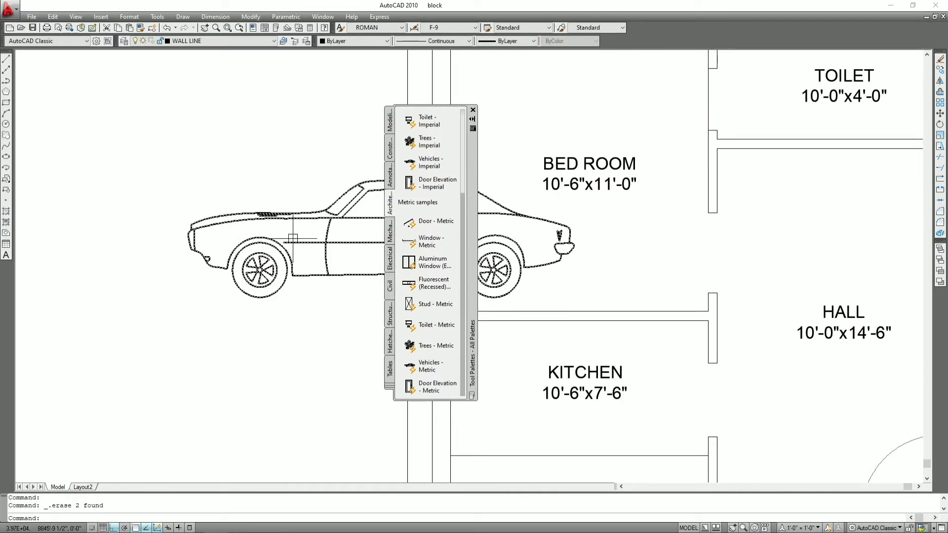
pyautogui.click(300, 218)
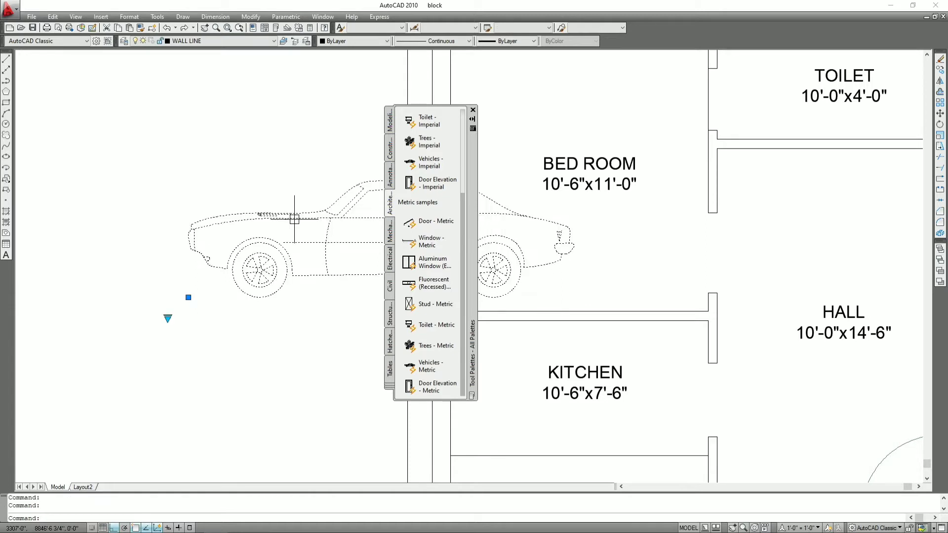
pyautogui.press('Escape')
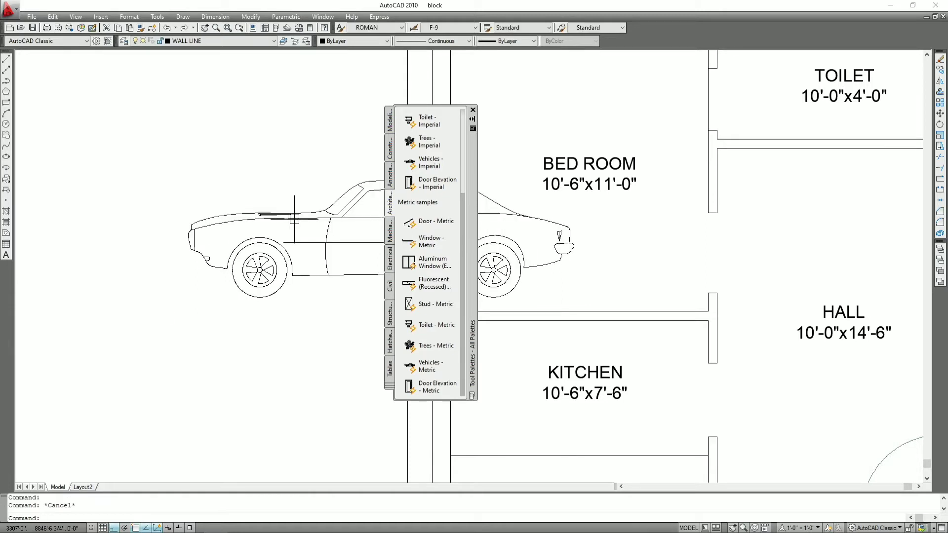
pyautogui.write('sc')
pyautogui.press('Return')
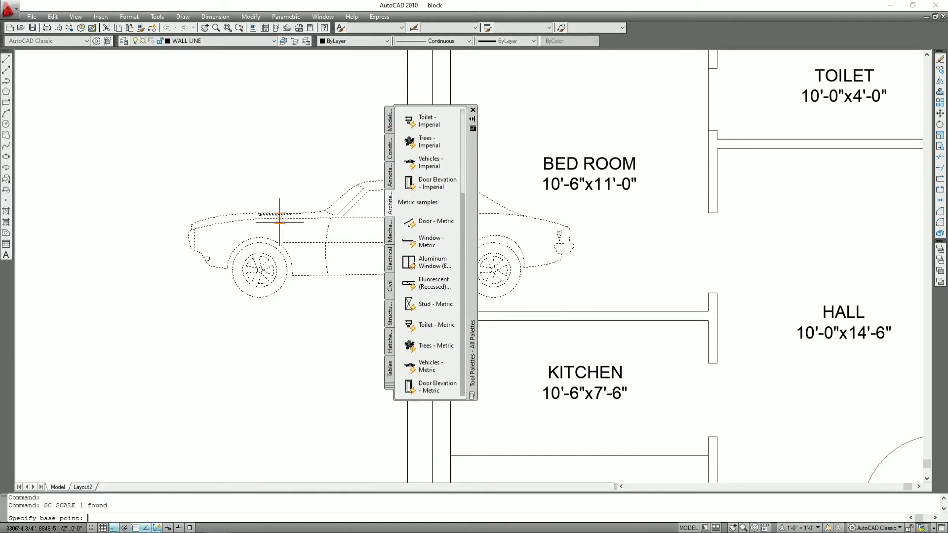
pyautogui.click(232, 166)
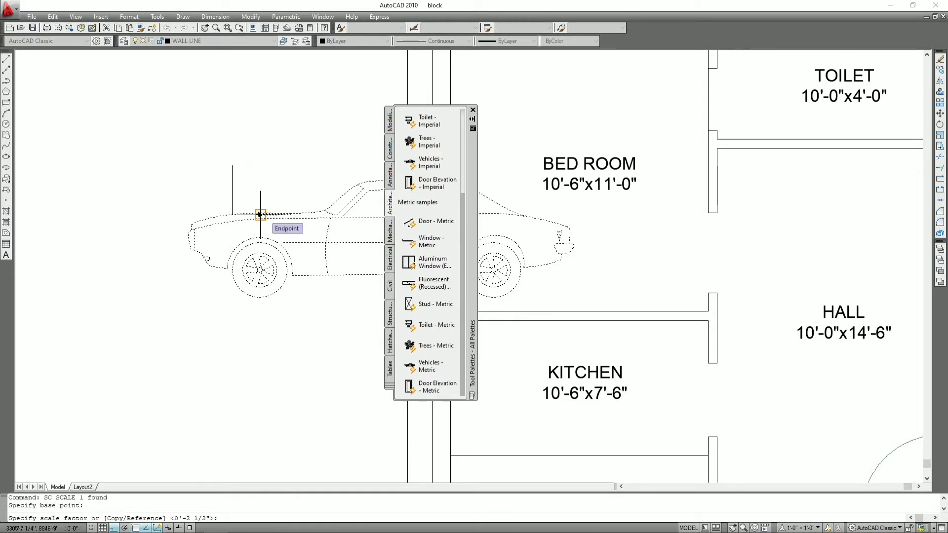
pyautogui.write('.8')
pyautogui.press('Return')
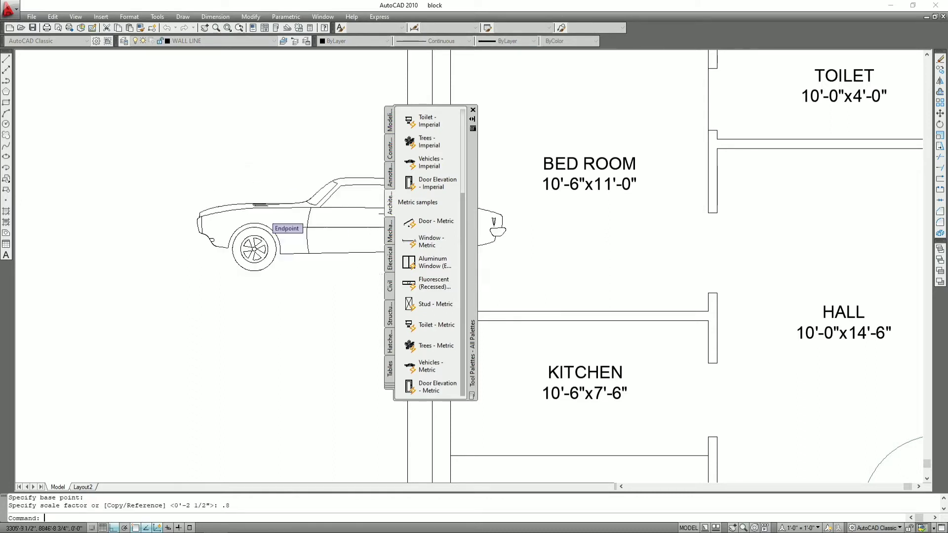
pyautogui.press('Escape')
pyautogui.click(315, 202)
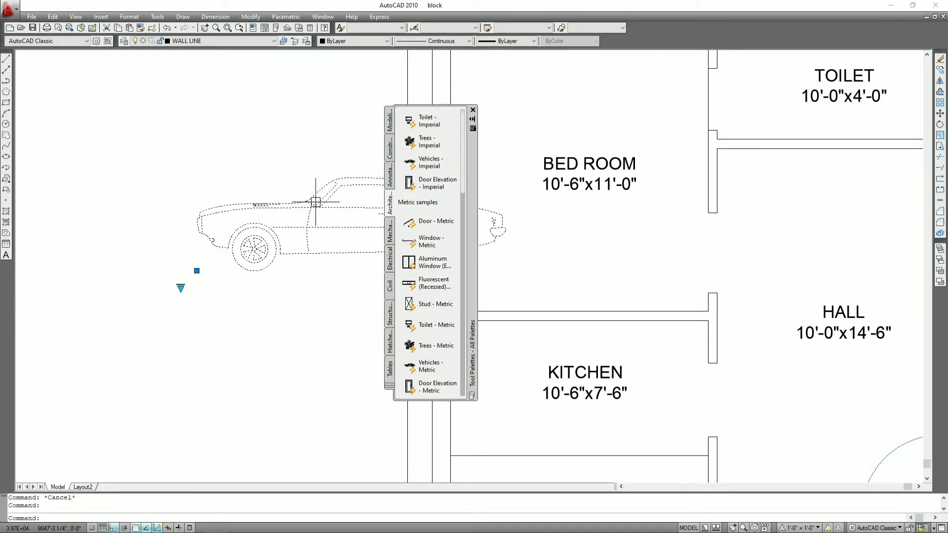
pyautogui.click(295, 216)
pyautogui.click(257, 202)
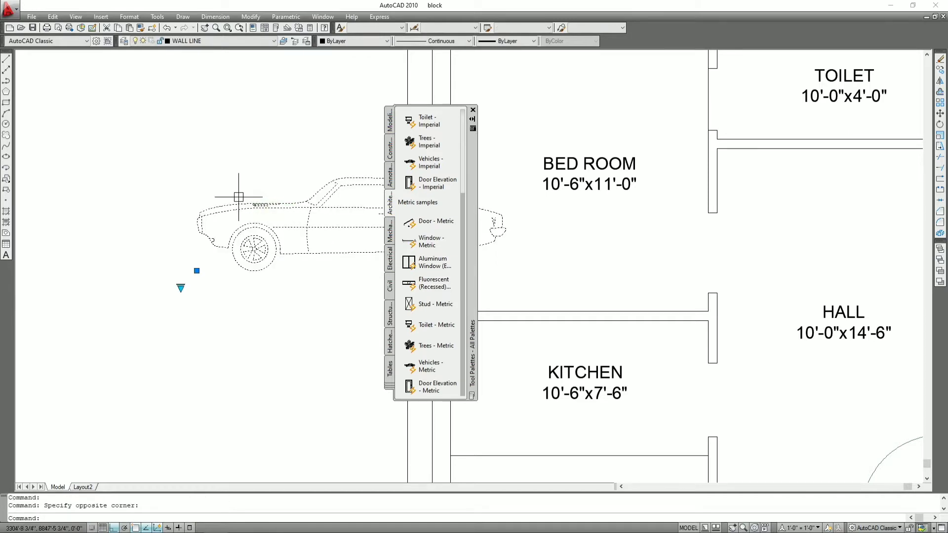
pyautogui.hotkey('ctrl', 'z')
pyautogui.press('Escape')
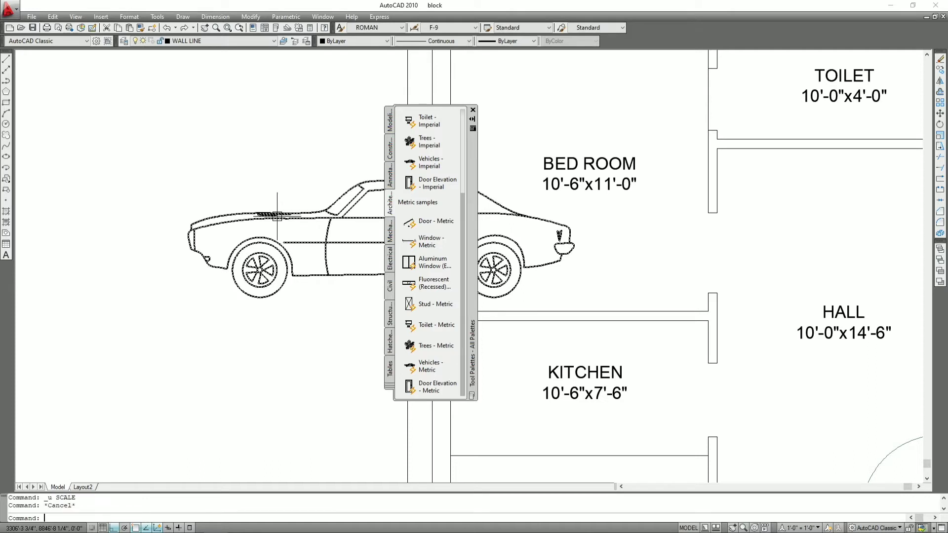
pyautogui.click(277, 216)
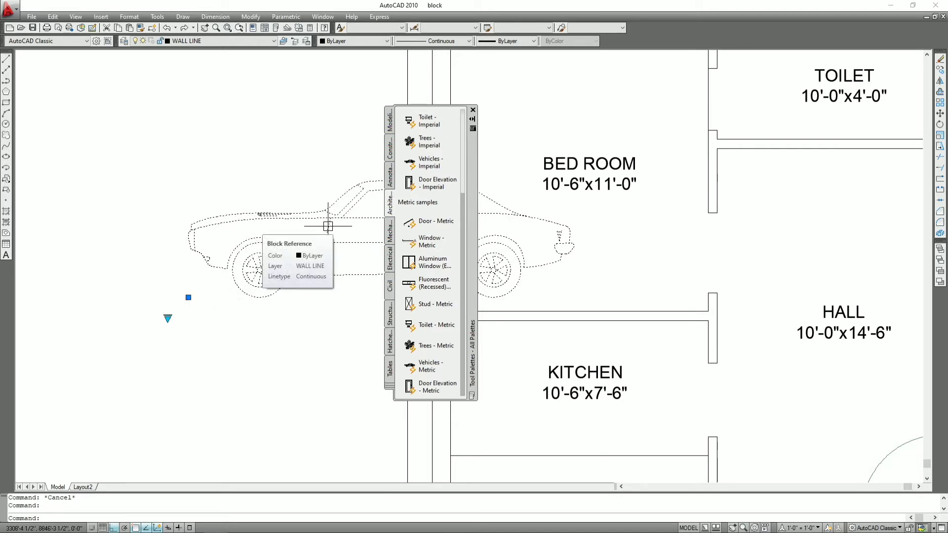
# Step: Switch the car block to a top view and pan to the bedroom and kitchen
pyautogui.click(167, 318)
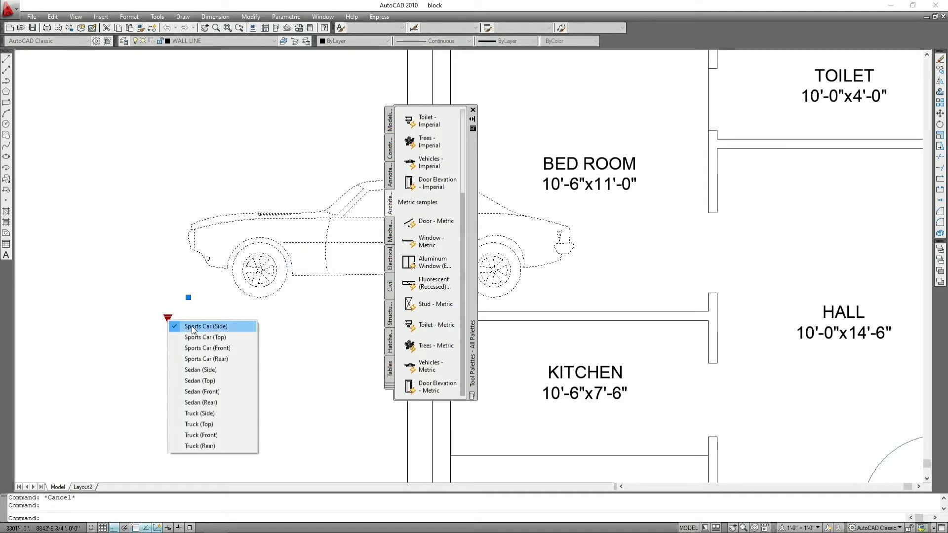
pyautogui.click(229, 336)
pyautogui.scroll(-2, 282, 330)
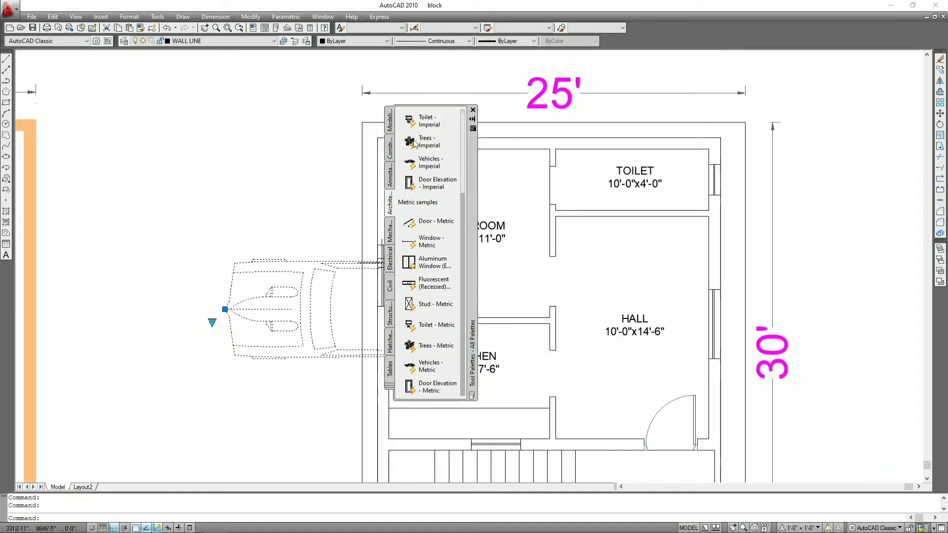
pyautogui.moveTo(471, 166); pyautogui.dragTo(688, 171)
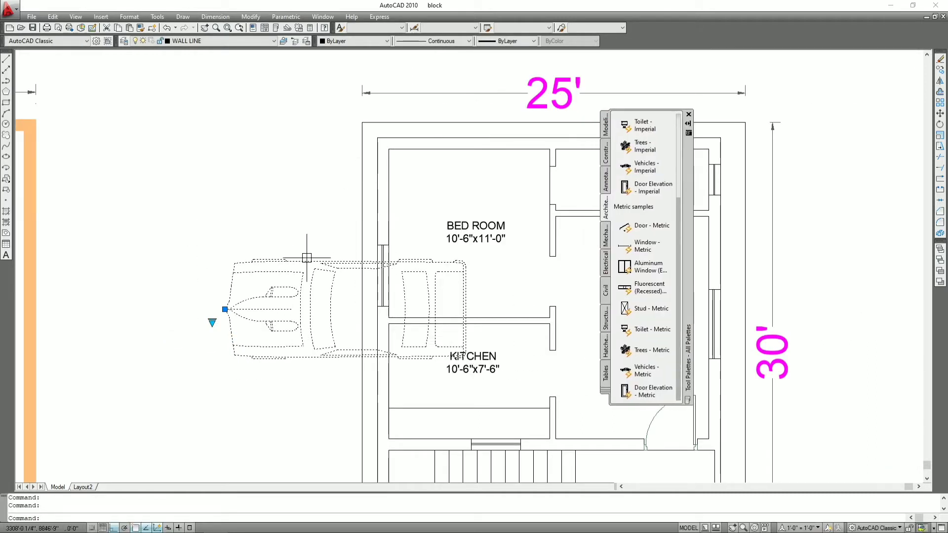
# Step: Move the car block further left and pan it back into view
pyautogui.press('m')
pyautogui.press('Return')
pyautogui.click(302, 183)
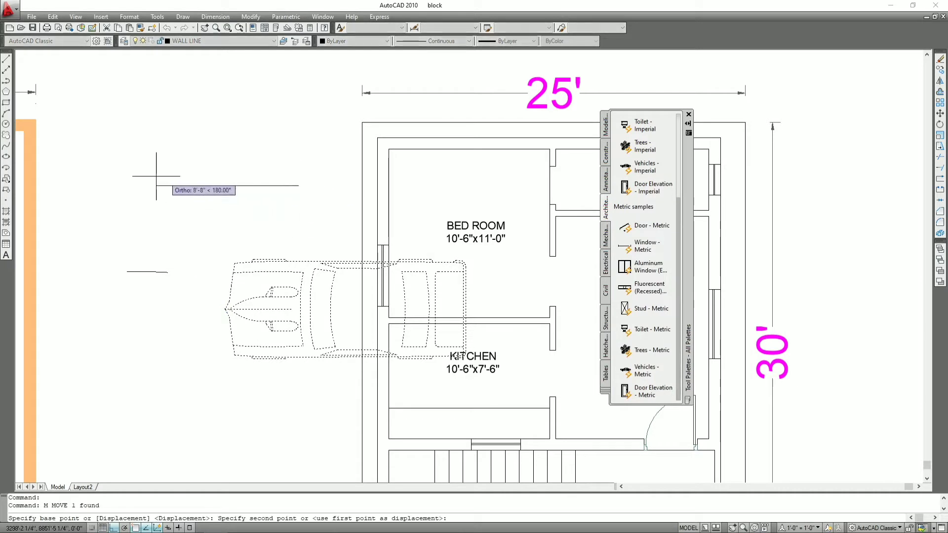
pyautogui.click(159, 180)
pyautogui.press('Escape')
pyautogui.moveTo(179, 177)
pyautogui.mouseDown(button='middle')
pyautogui.moveTo(298, 180)
pyautogui.moveTo(582, 291)
pyautogui.mouseUp(button='middle')
pyautogui.scroll(2, 597, 291)
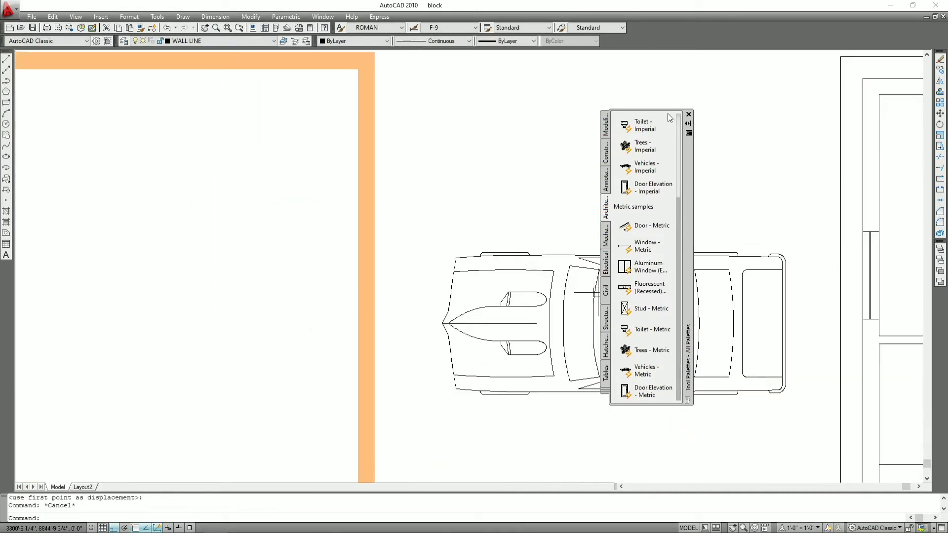
pyautogui.moveTo(689, 163); pyautogui.dragTo(914, 156)
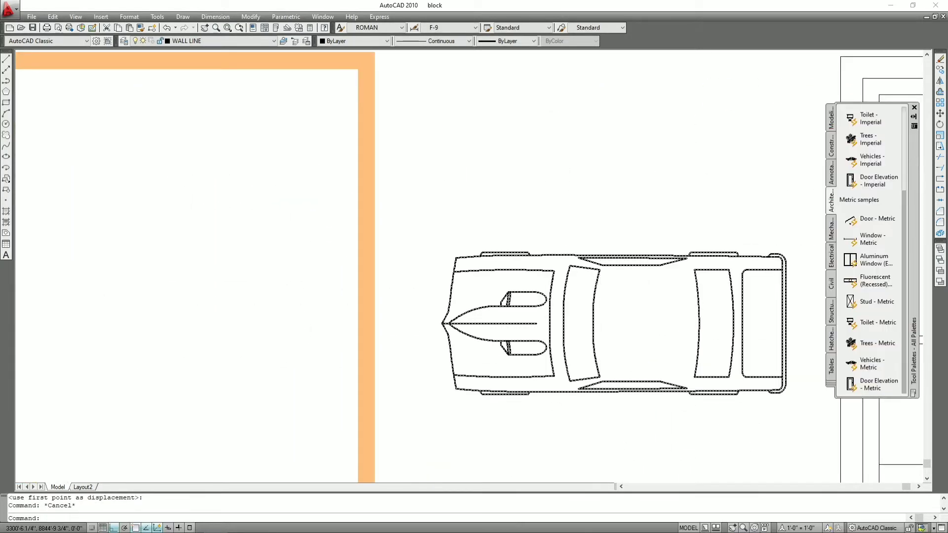
# Step: Switch the car back to its front view and shift it slightly right
pyautogui.click(568, 325)
pyautogui.click(423, 343)
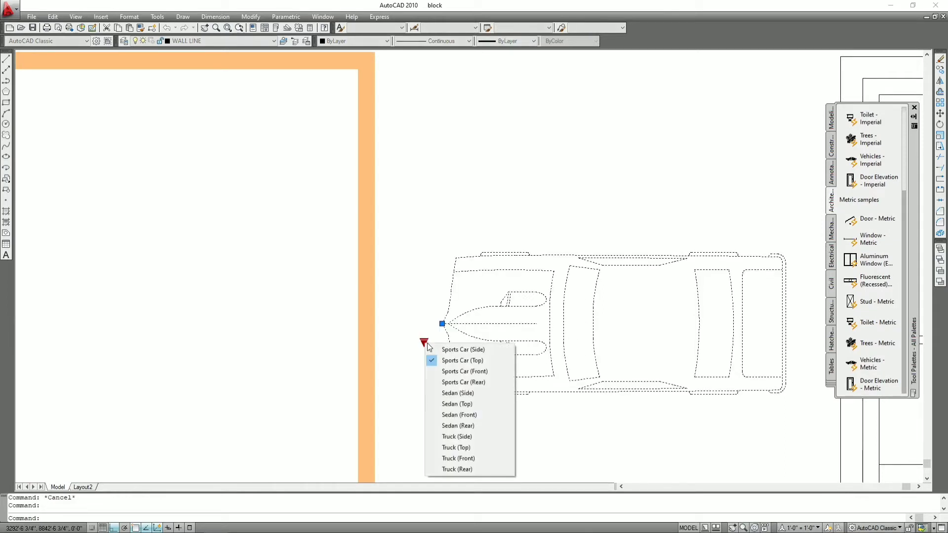
pyautogui.click(470, 375)
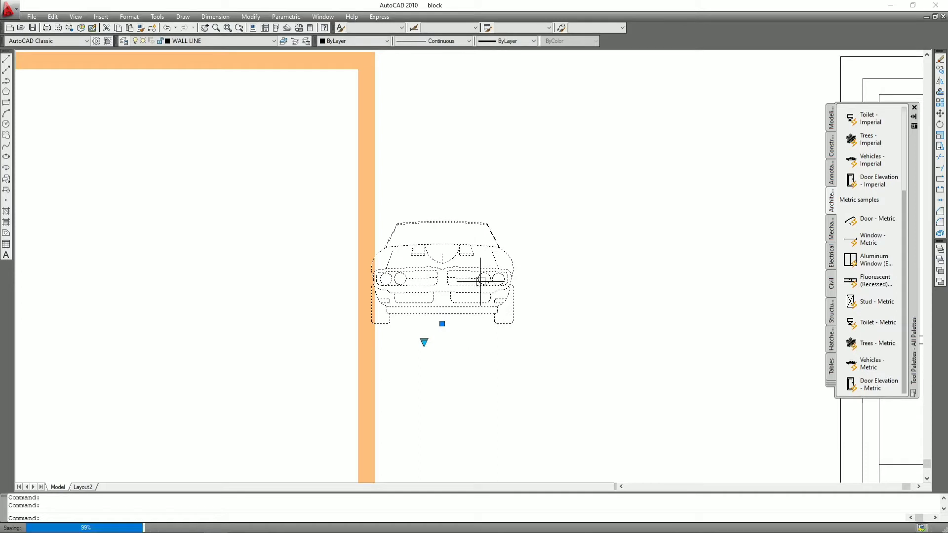
pyautogui.write('M')
pyautogui.click(514, 275)
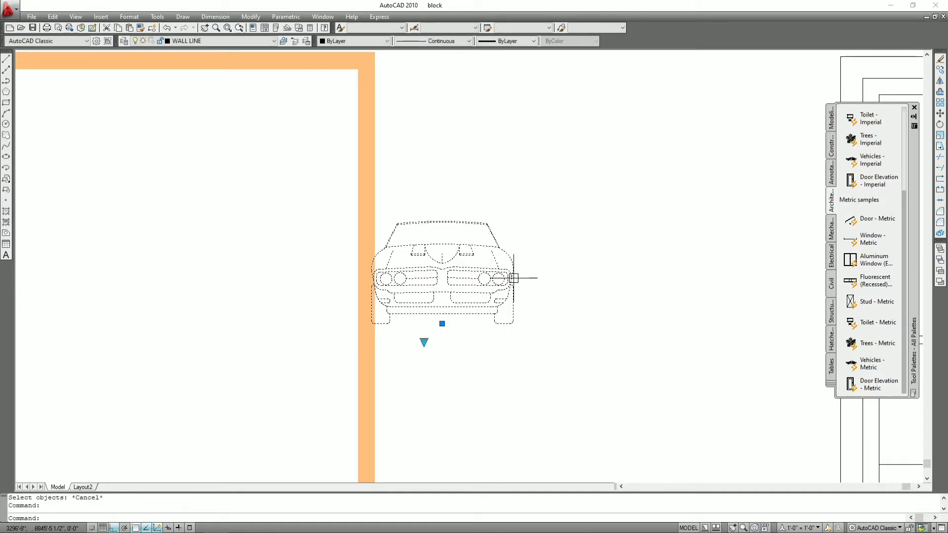
pyautogui.write('m')
pyautogui.press('Return')
pyautogui.click(555, 281)
pyautogui.click(589, 280)
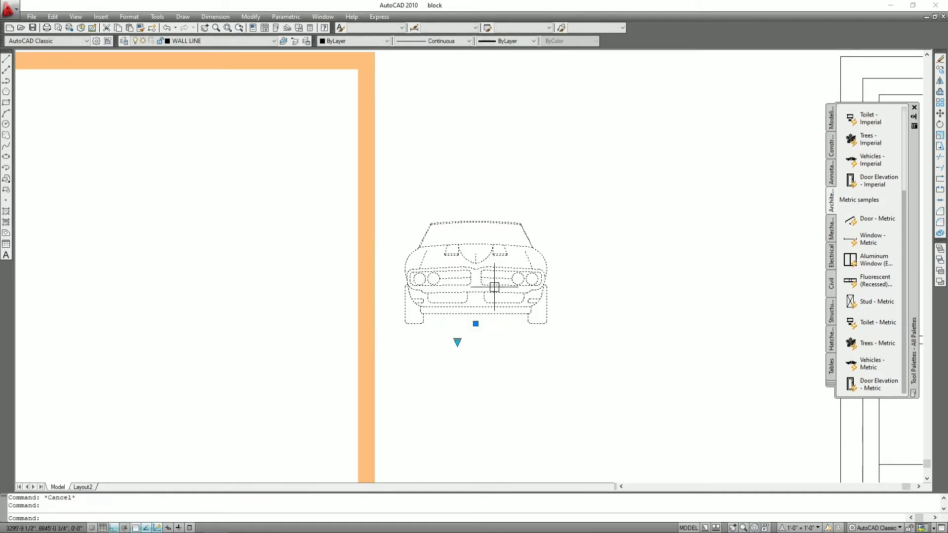
# Step: Set the car block's visibility to Sedan (Top) and zoom out
pyautogui.click(450, 342)
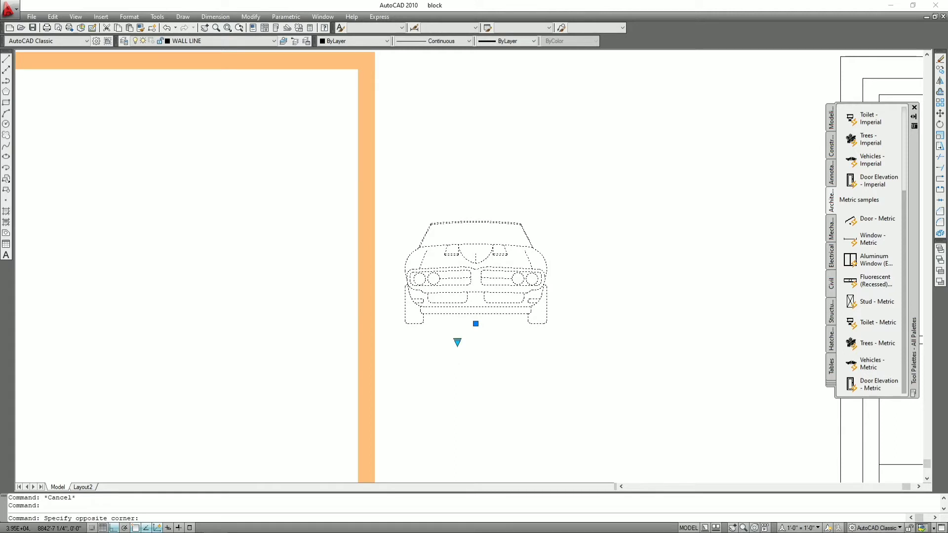
pyautogui.click(457, 342)
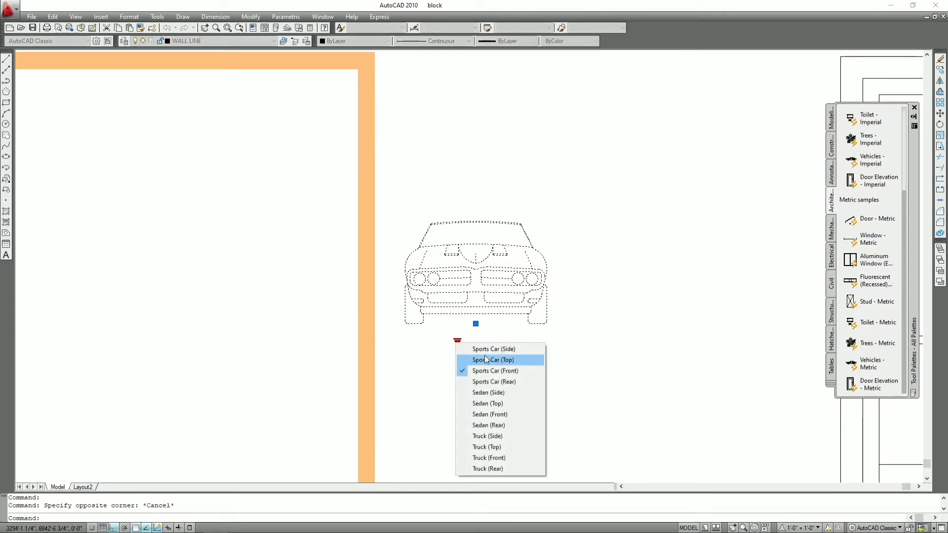
pyautogui.click(501, 405)
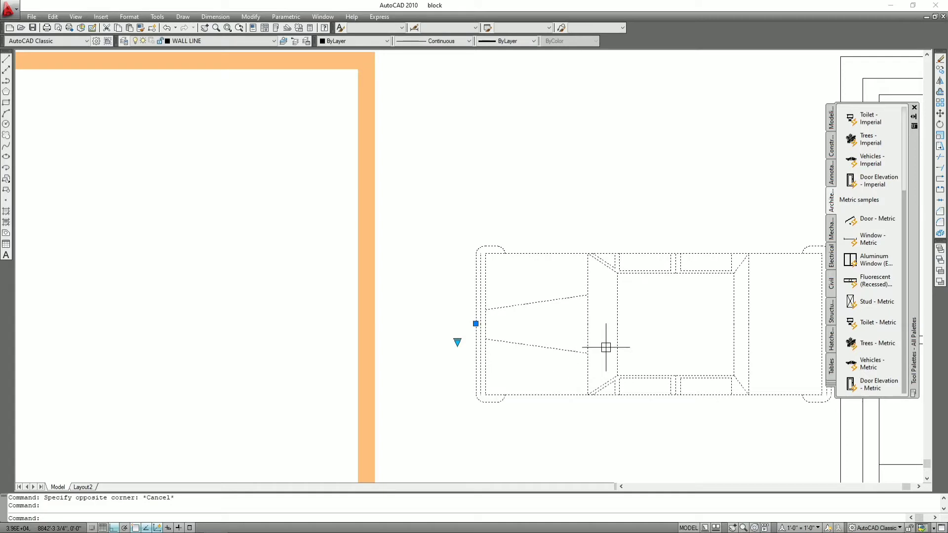
pyautogui.scroll(-4, 553, 323)
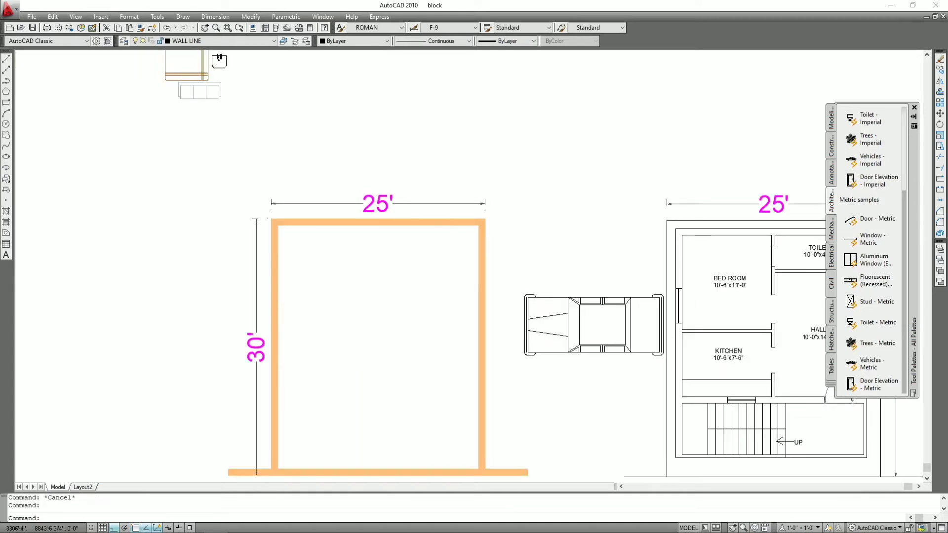
# Step: Erase the car block and place a Toilet - Imperial block beside the plan
pyautogui.press('Delete')
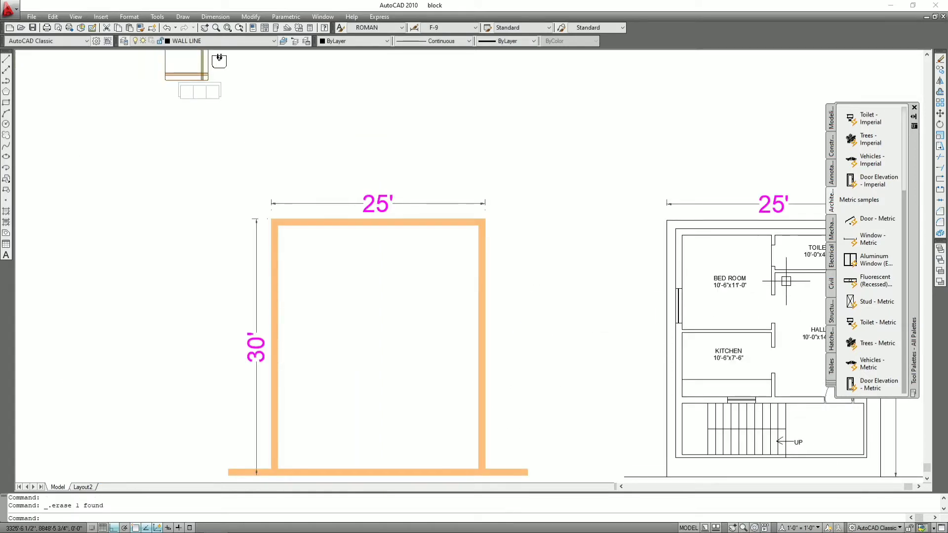
pyautogui.moveTo(917, 163); pyautogui.dragTo(705, 203)
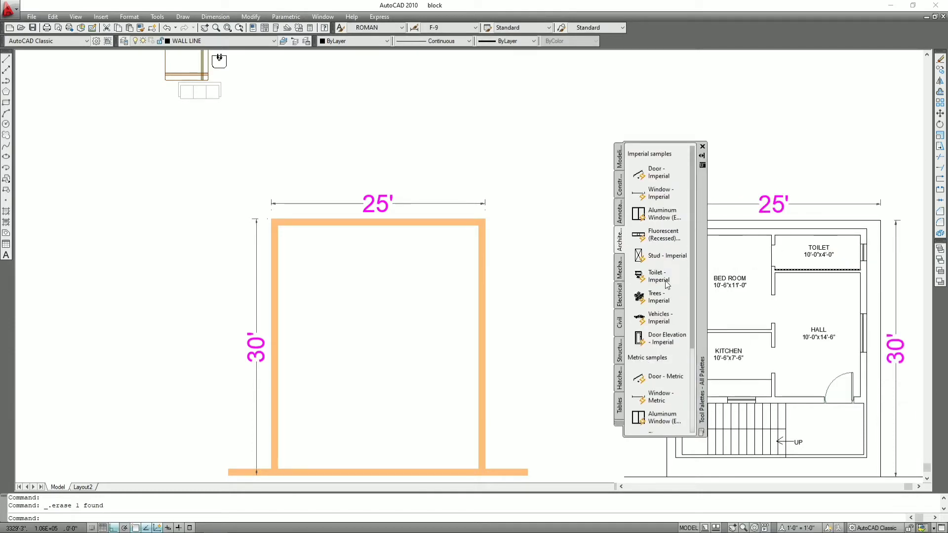
pyautogui.click(658, 281)
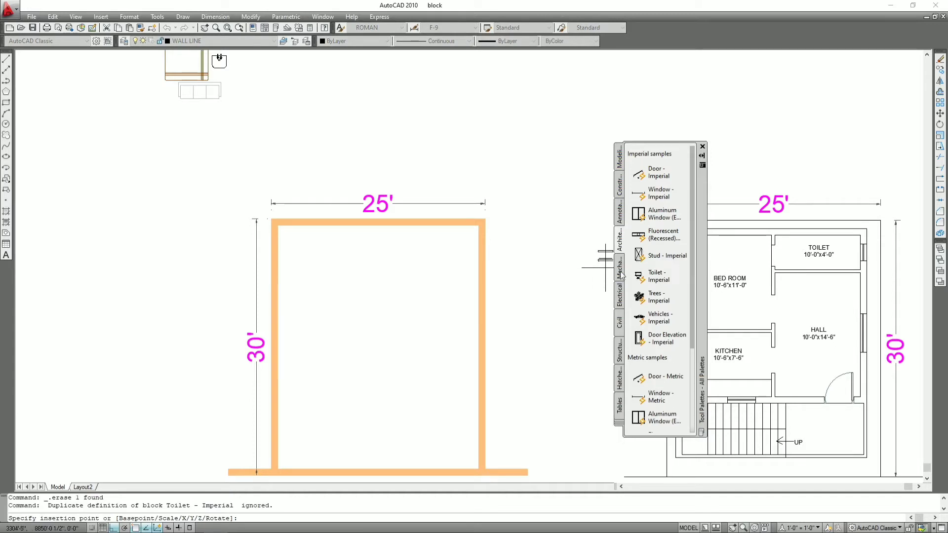
pyautogui.scroll(2, 568, 267)
pyautogui.scroll(3, 568, 265)
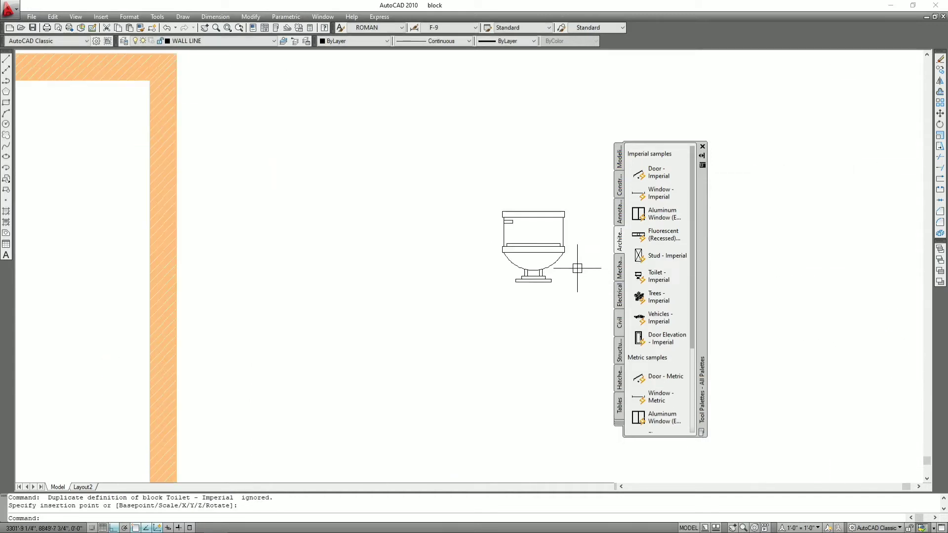
pyautogui.click(545, 236)
pyautogui.moveTo(824, 178); pyautogui.dragTo(824, 178)
# Step: Switch the toilet block to its Elongated (Plan) view
pyautogui.click(544, 249)
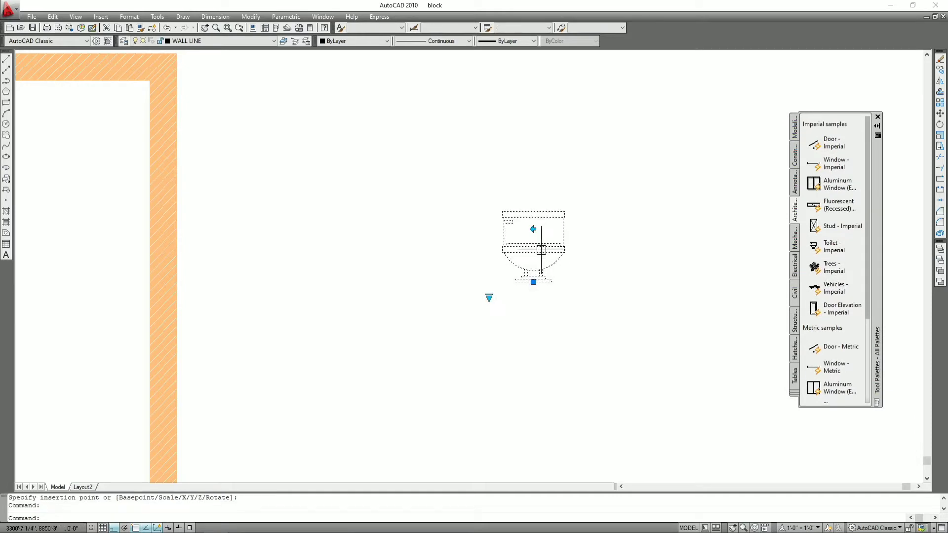
pyautogui.click(489, 298)
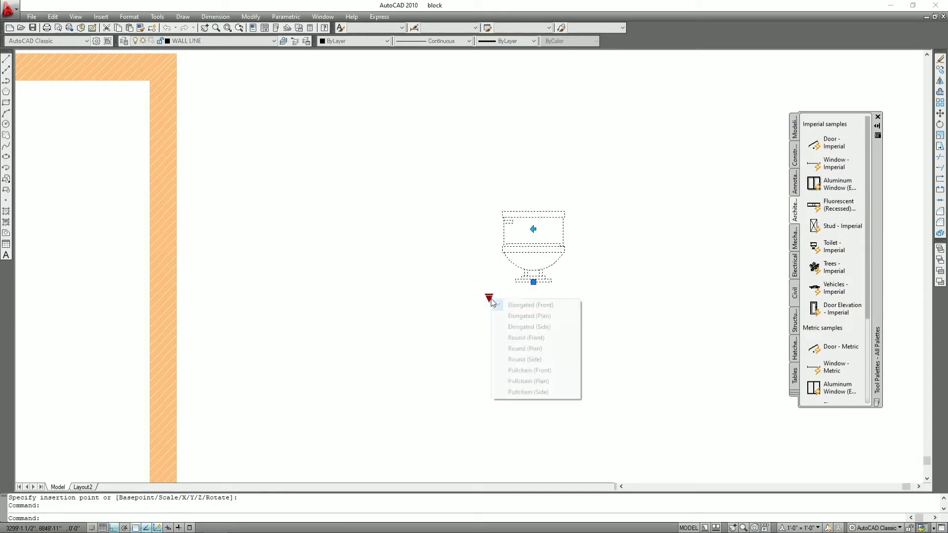
pyautogui.click(533, 316)
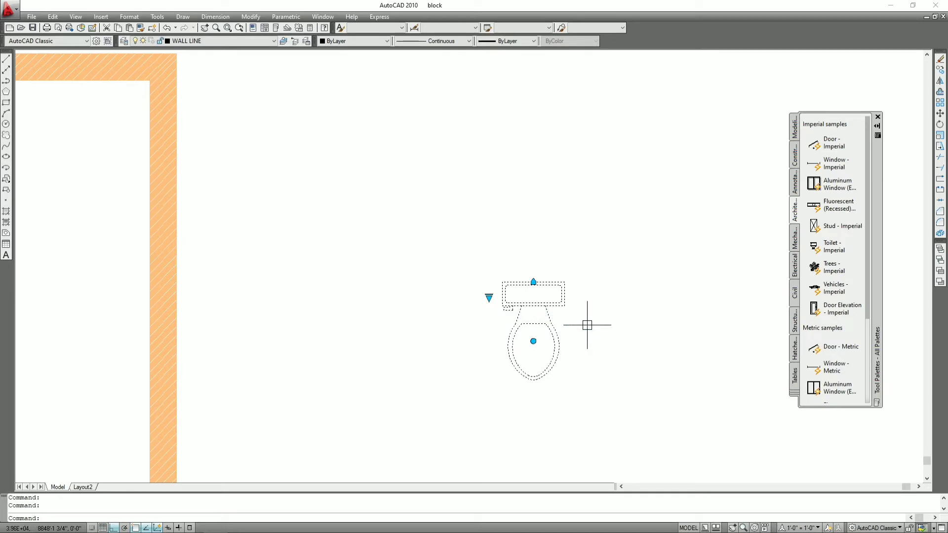
pyautogui.press('Escape')
# Step: Reselect the toilet block after trying and cancelling a move
pyautogui.click(559, 303)
pyautogui.write('M')
pyautogui.press('Return')
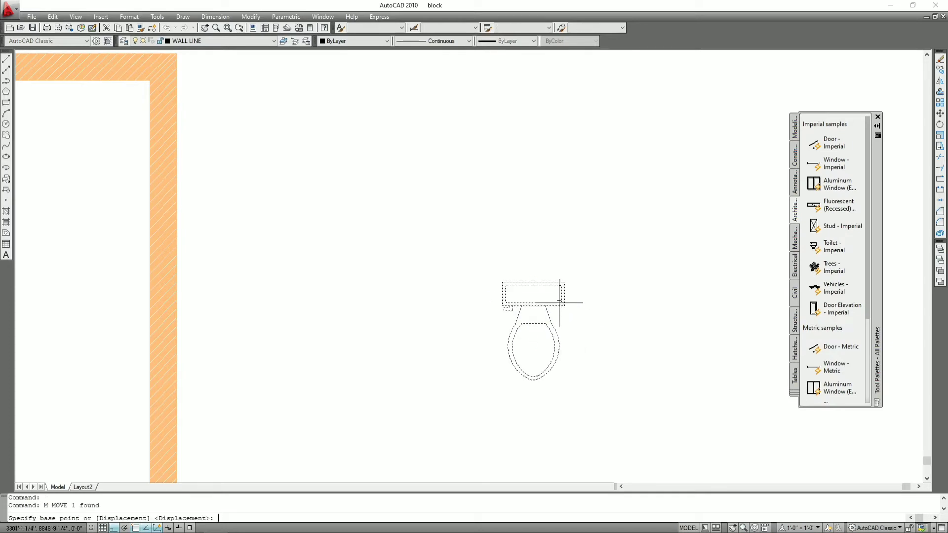
pyautogui.scroll(-6, 432, 306)
pyautogui.press('Escape')
pyautogui.scroll(2, 432, 306)
pyautogui.click(433, 306)
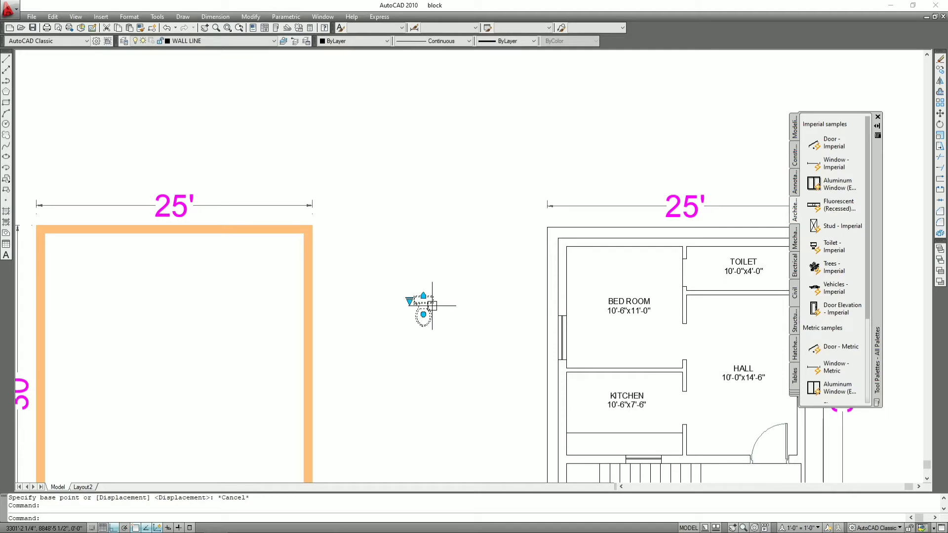
# Step: With ortho off, move the toilet block into the TOILET room's upper-right corner
pyautogui.press('F8')
pyautogui.write('m')
pyautogui.press('Return')
pyautogui.click(432, 305)
pyautogui.moveTo(635, 269); pyautogui.dragTo(262, 271, button='middle')
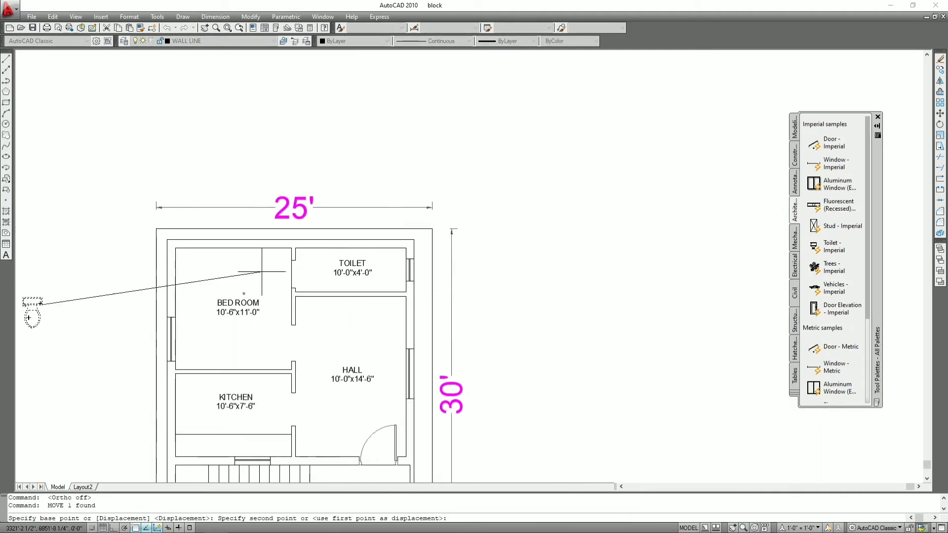
pyautogui.scroll(3, 378, 259)
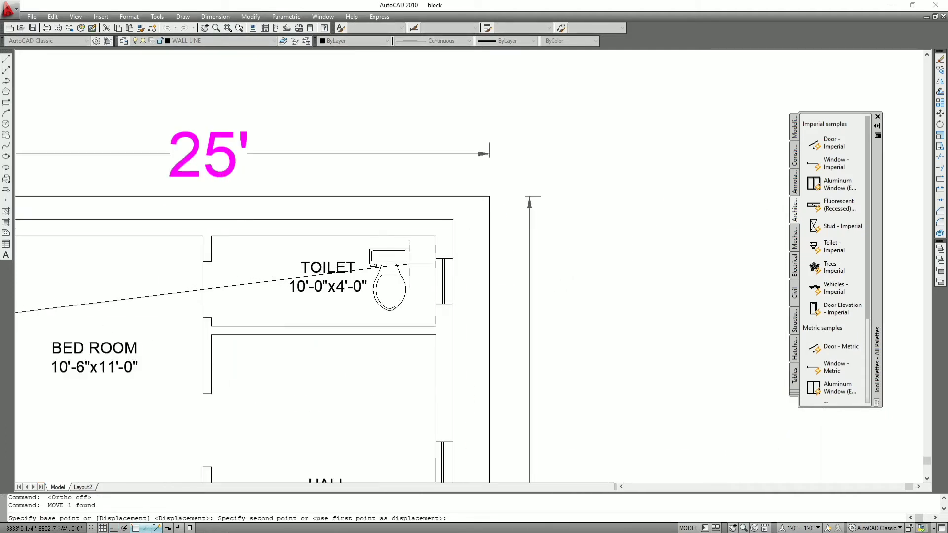
pyautogui.press('Escape')
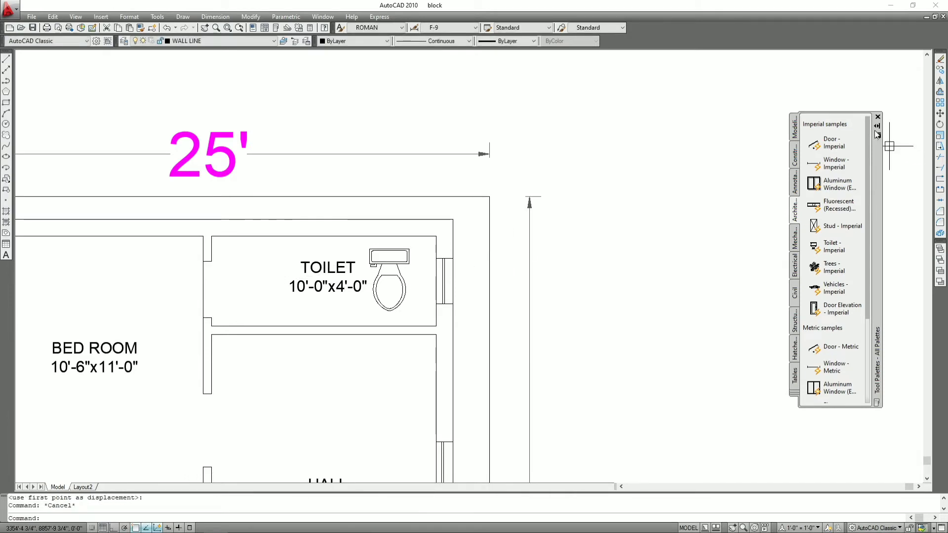
# Step: Close the Tool Palettes window, then reselect the toilet and cancel a rotate attempt
pyautogui.click(879, 117)
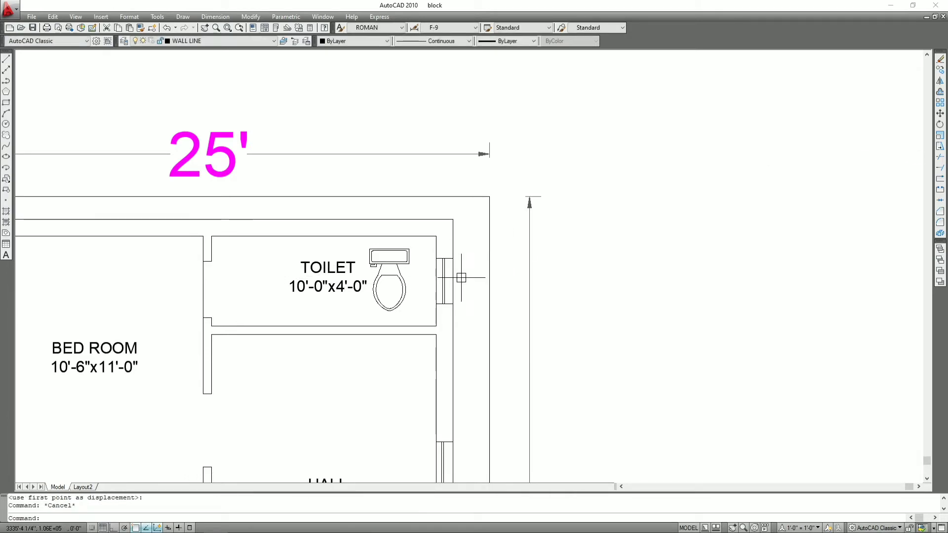
pyautogui.scroll(-3, 460, 270)
pyautogui.scroll(3, 482, 267)
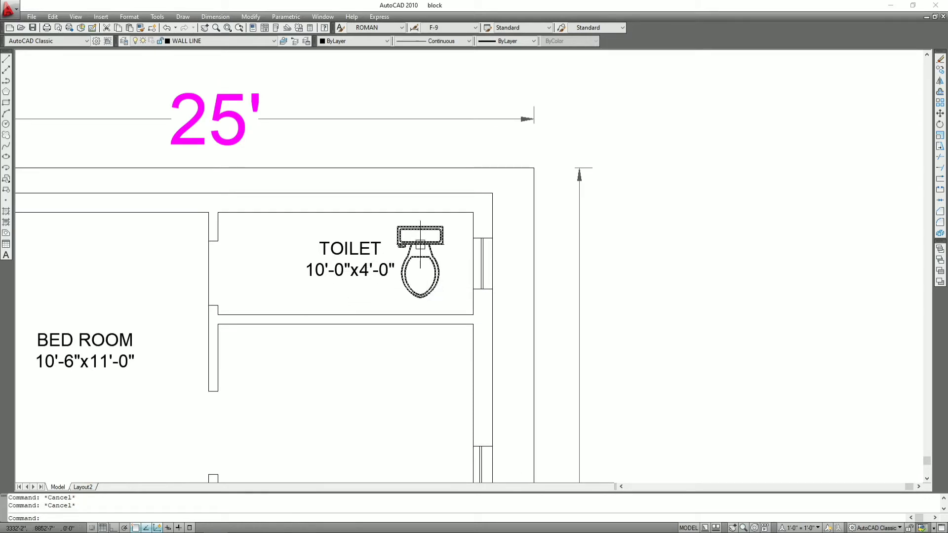
pyautogui.click(425, 241)
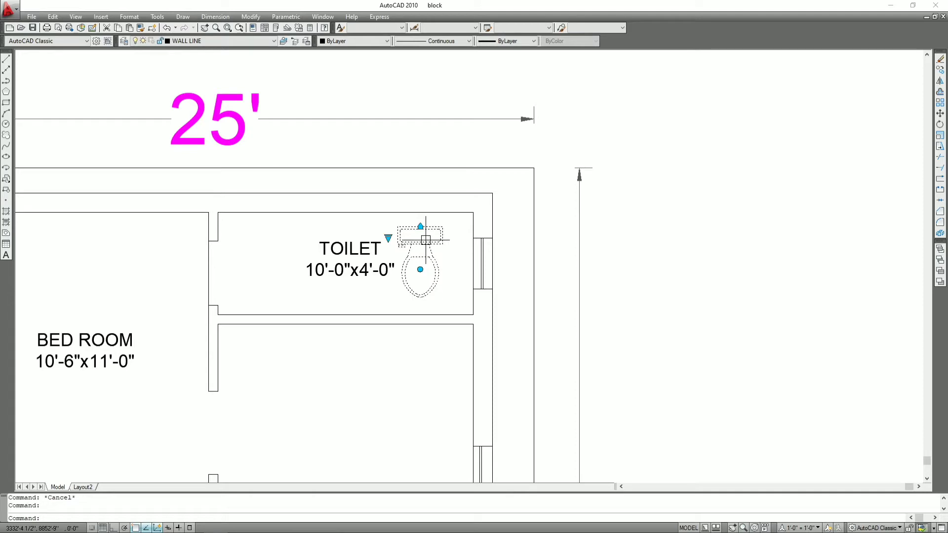
pyautogui.write('Po')
pyautogui.press('Return')
pyautogui.press('Escape')
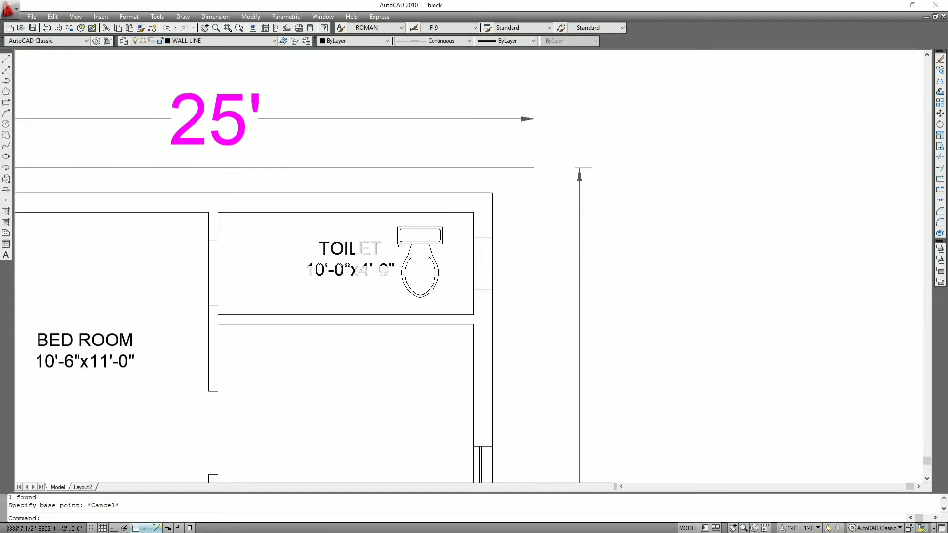
pyautogui.scroll(-3, 497, 115)
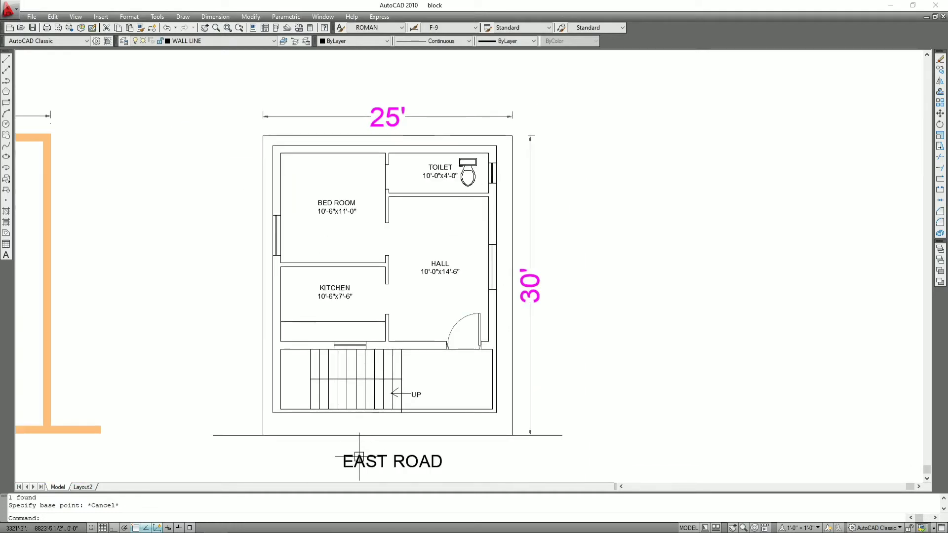
pyautogui.scroll(3, 445, 193)
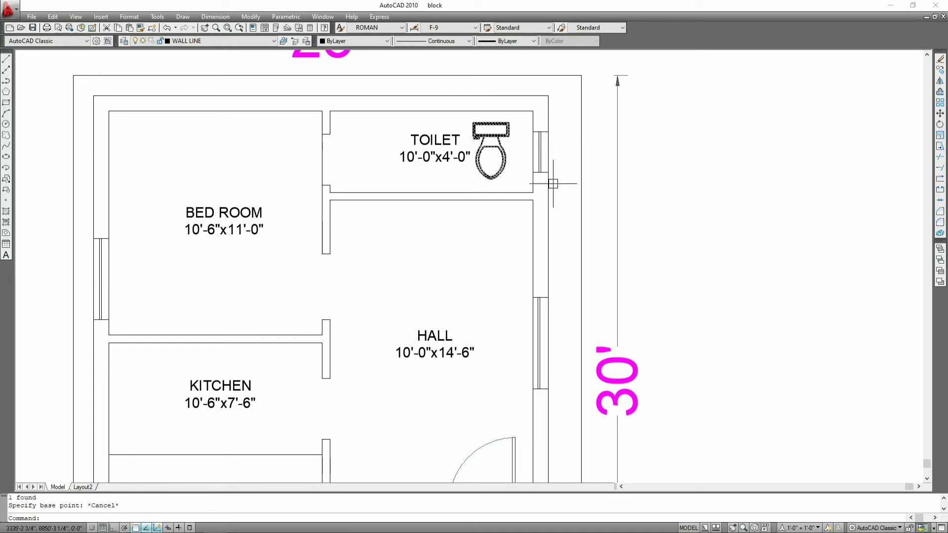
pyautogui.scroll(-4, 553, 184)
# Step: Bring the toilet room into view and select the toilet block, abandoning a first rotate attempt
pyautogui.scroll(2, 484, 392)
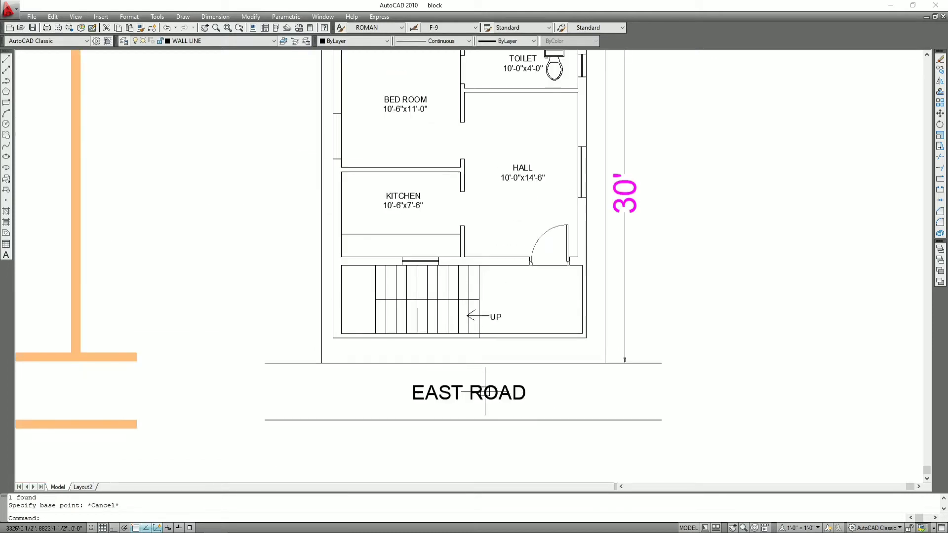
pyautogui.moveTo(514, 282); pyautogui.dragTo(516, 375, button='middle')
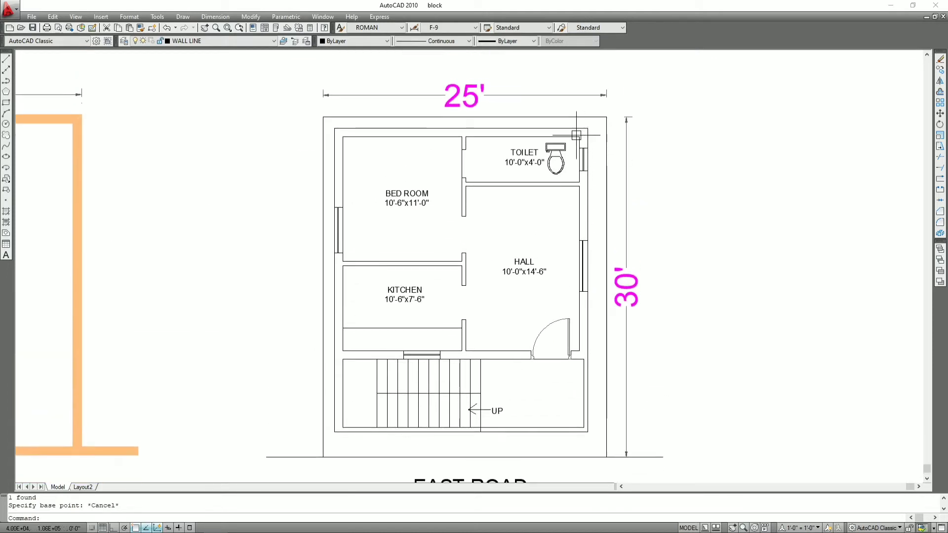
pyautogui.scroll(1, 558, 153)
pyautogui.click(556, 164)
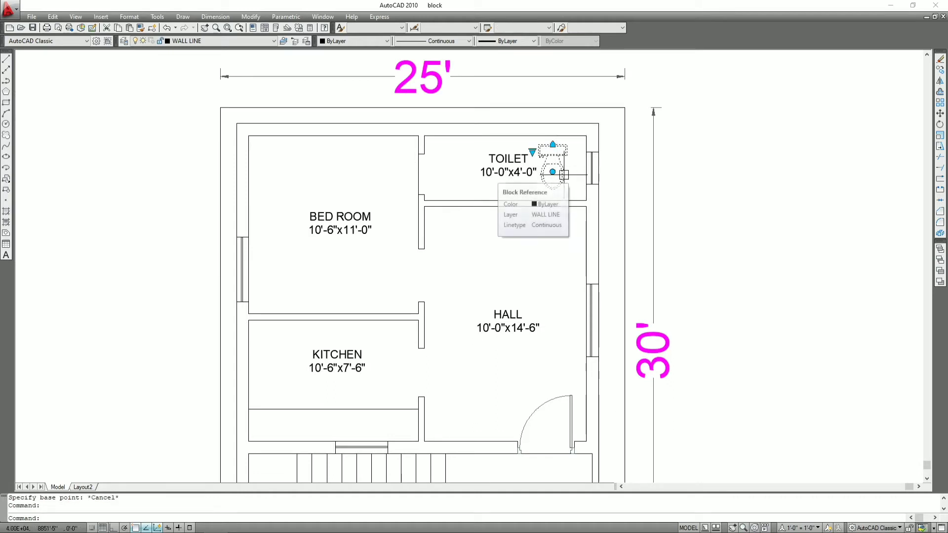
pyautogui.scroll(-1, 553, 183)
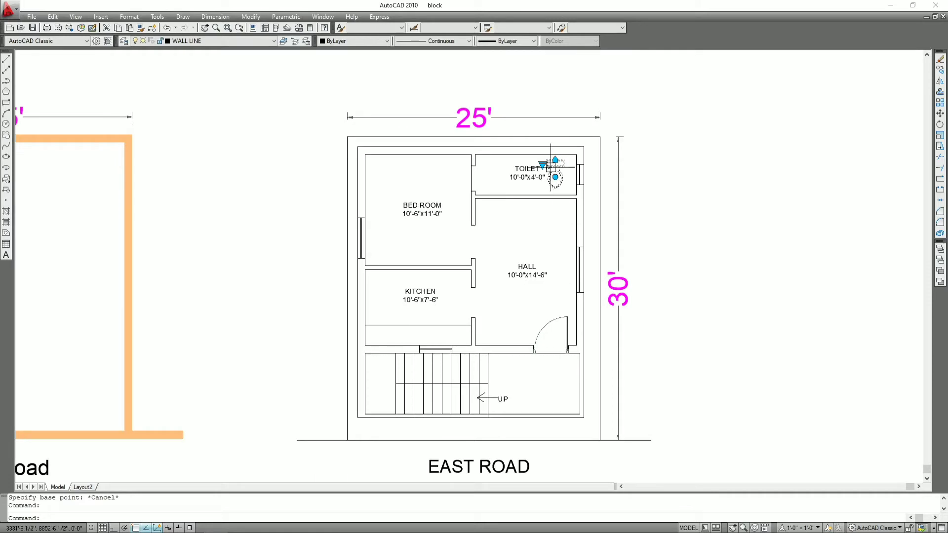
pyautogui.scroll(1, 554, 165)
pyautogui.scroll(1, 563, 171)
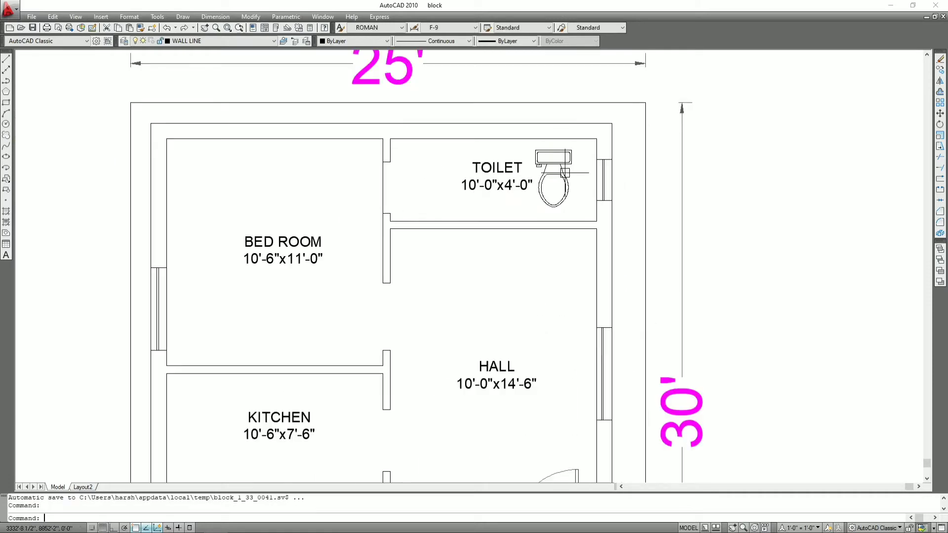
pyautogui.click(562, 170)
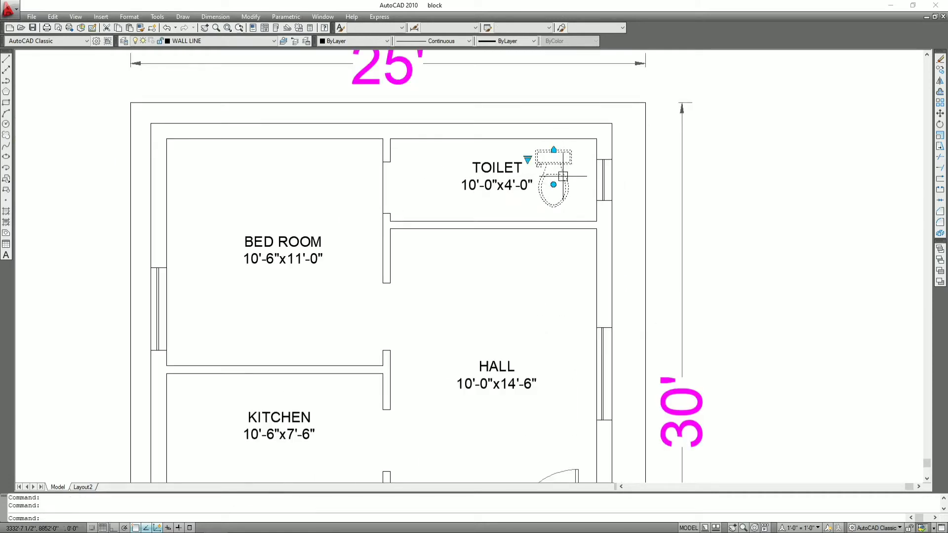
pyautogui.write('RO')
pyautogui.press('Return')
pyautogui.scroll(2, 563, 176)
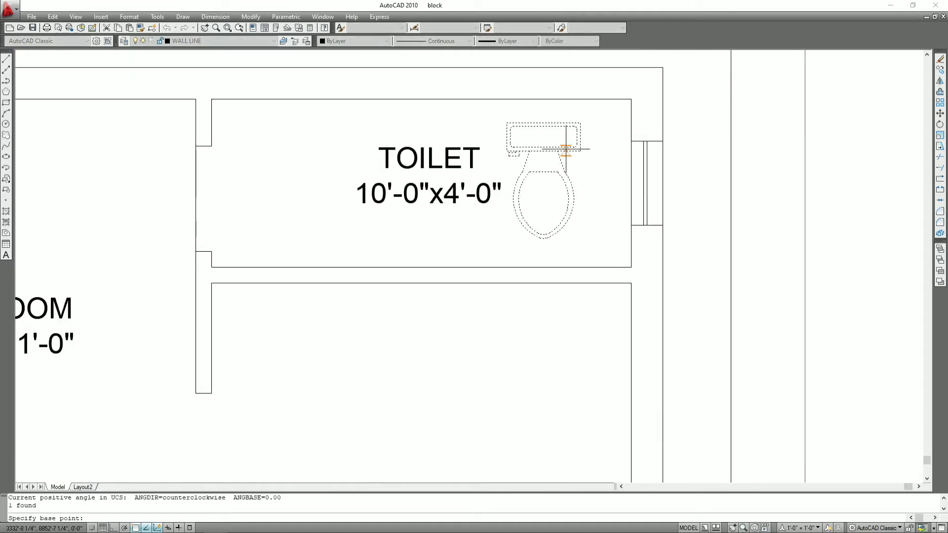
pyautogui.press('Escape')
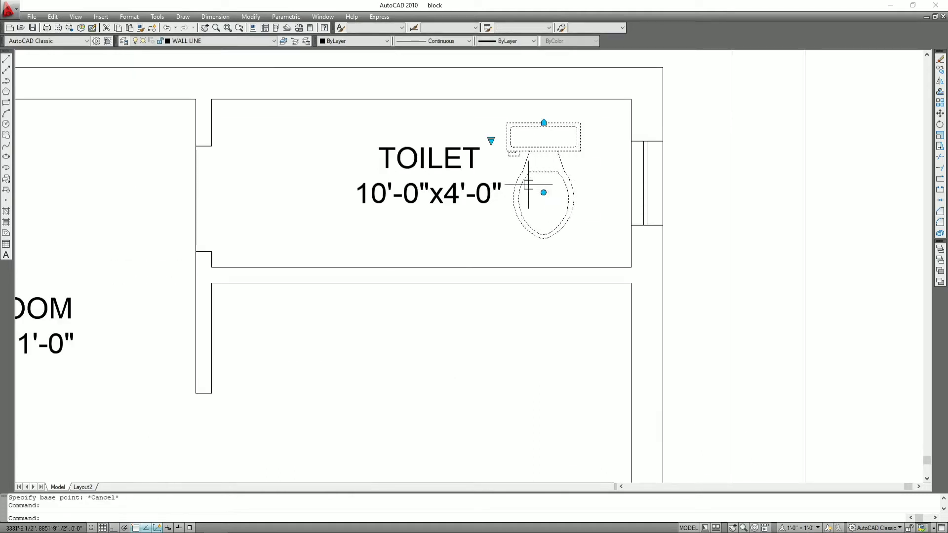
pyautogui.press('Escape')
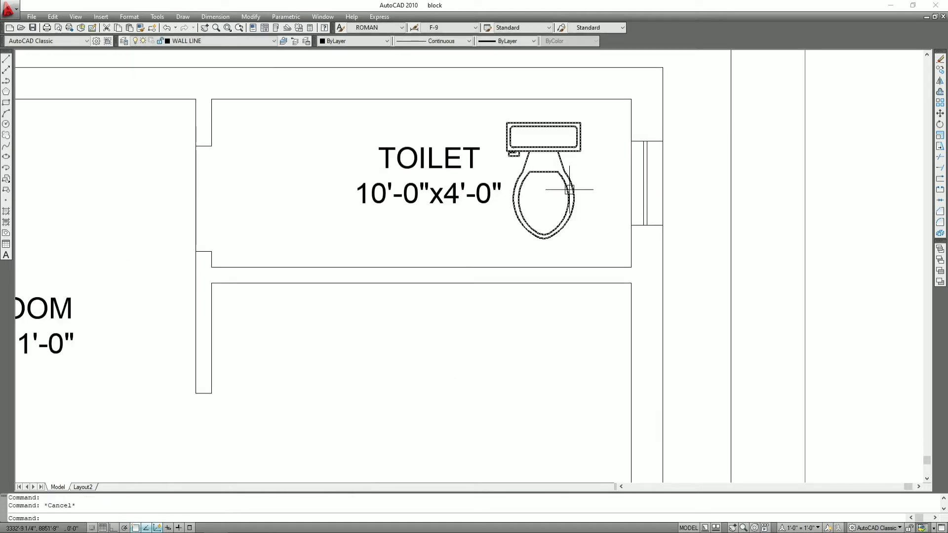
# Step: Rotate the toilet block sideways about its tank corner
pyautogui.click(569, 189)
pyautogui.write('R')
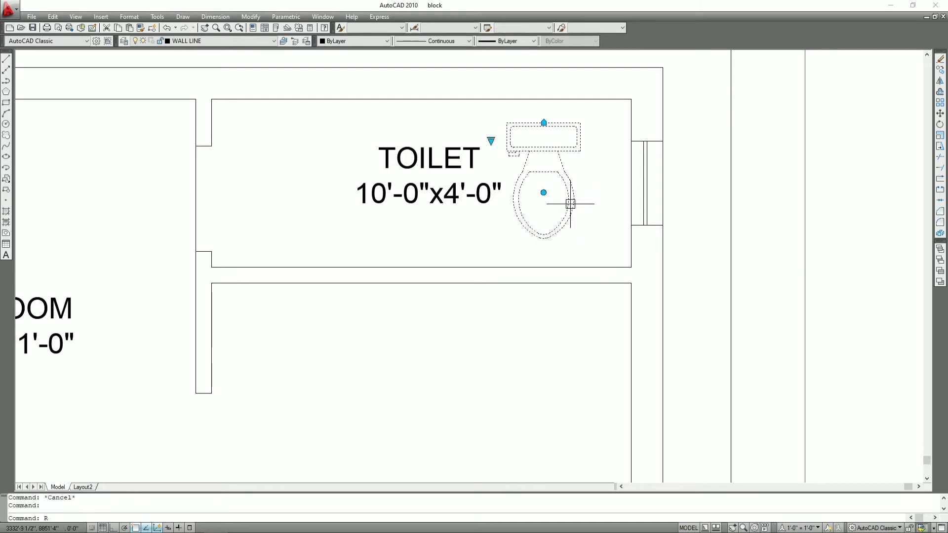
pyautogui.press('Return')
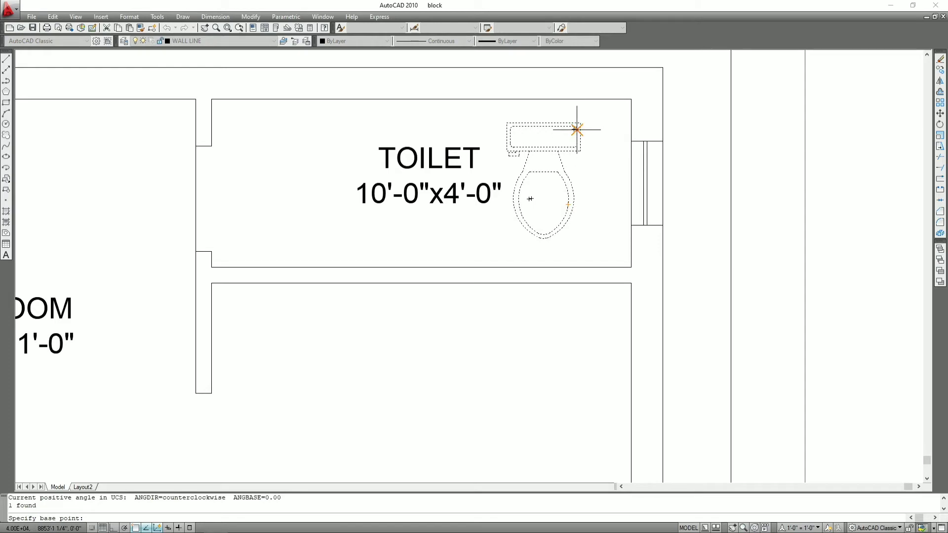
pyautogui.click(576, 128)
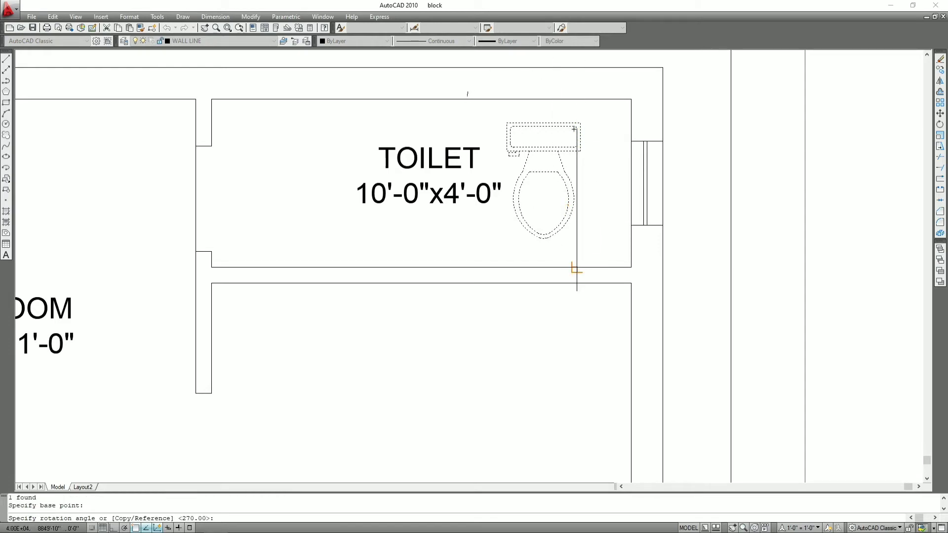
pyautogui.press('Escape')
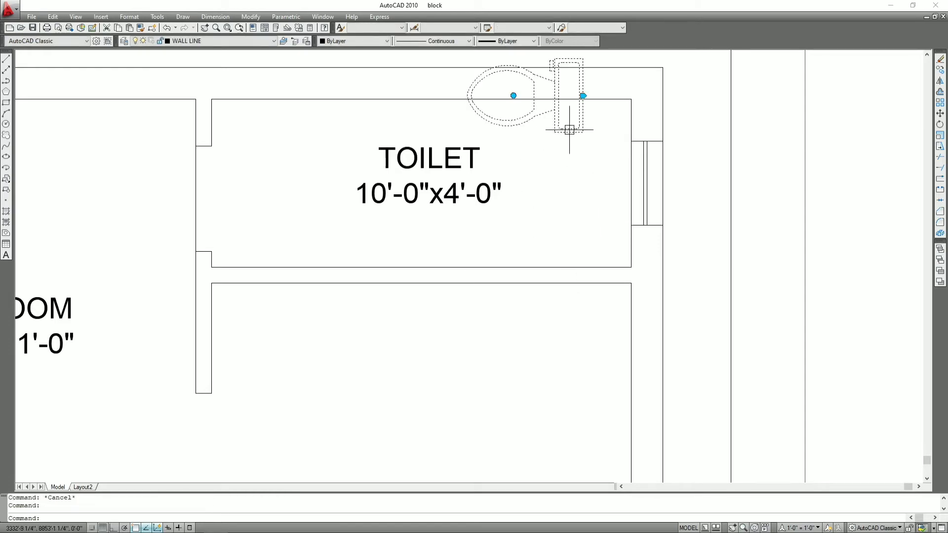
# Step: Move the toilet so its tank sits against the toilet room's right wall
pyautogui.press('Return')
pyautogui.click(583, 95)
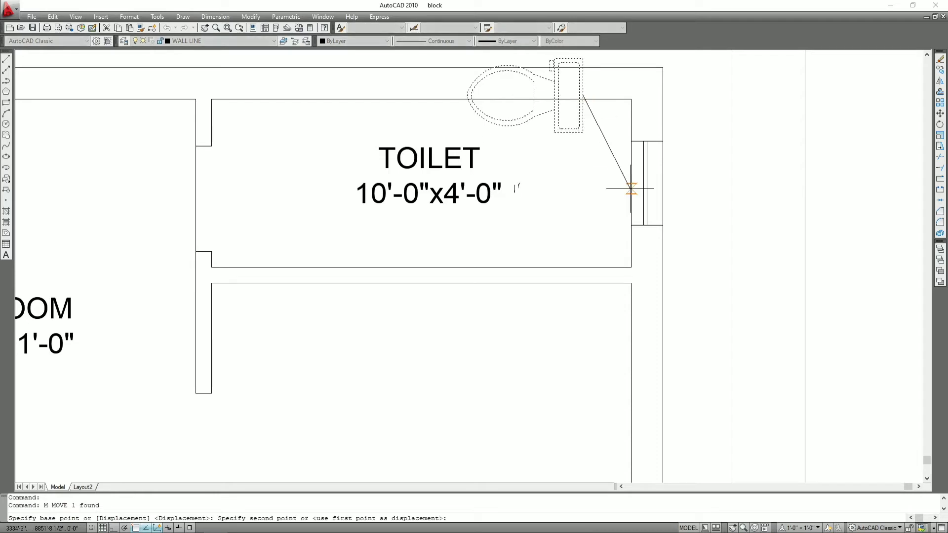
pyautogui.click(631, 184)
pyautogui.press('Escape')
pyautogui.scroll(-2, 489, 223)
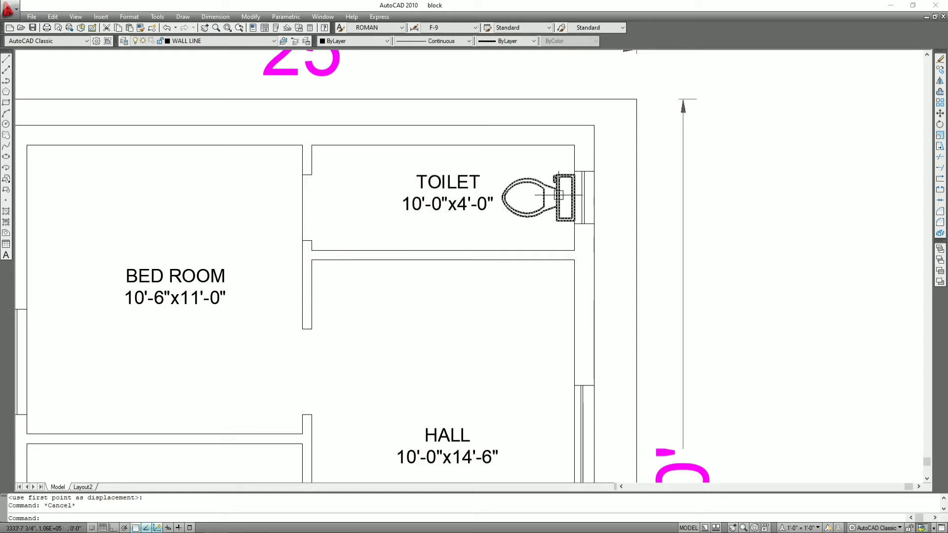
pyautogui.scroll(-2, 558, 195)
pyautogui.scroll(-4, 554, 196)
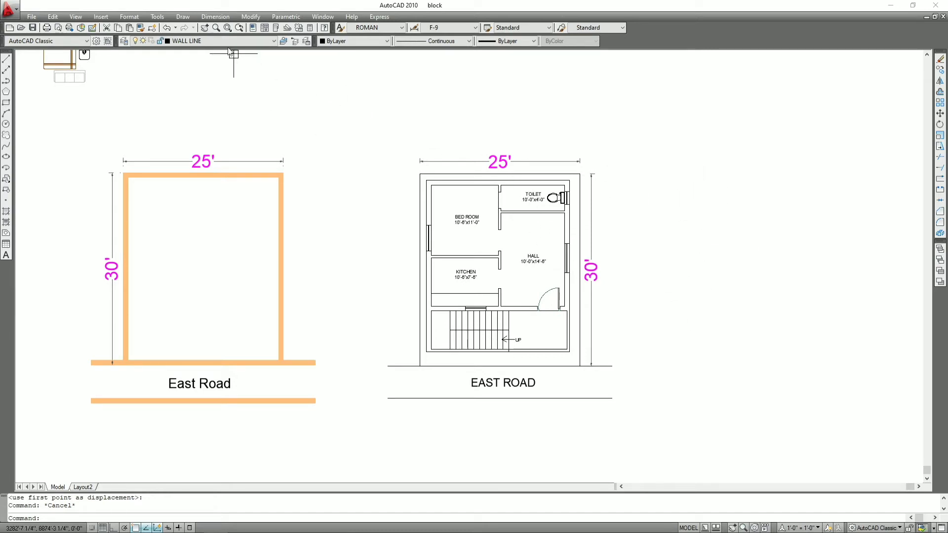
pyautogui.click(159, 18)
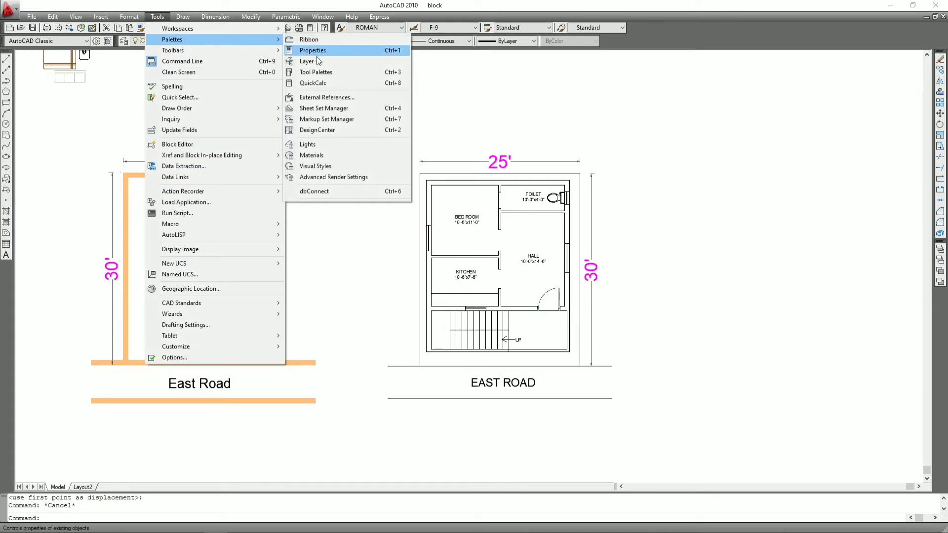
pyautogui.moveTo(172, 40)
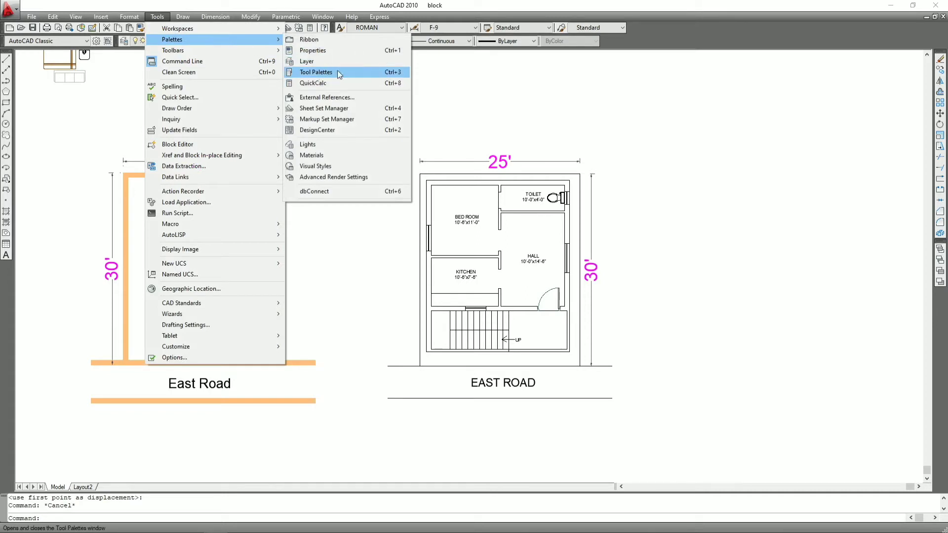
pyautogui.click(506, 80)
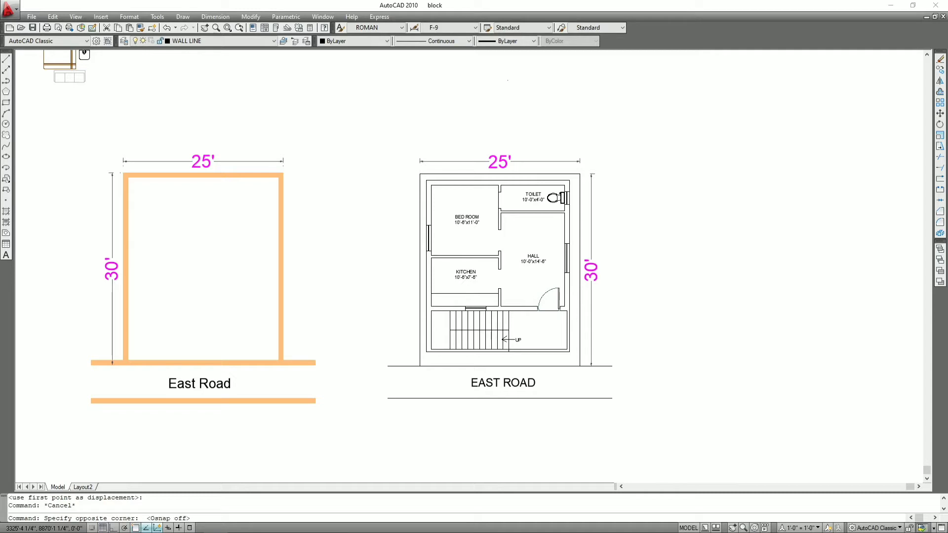
pyautogui.press('Escape')
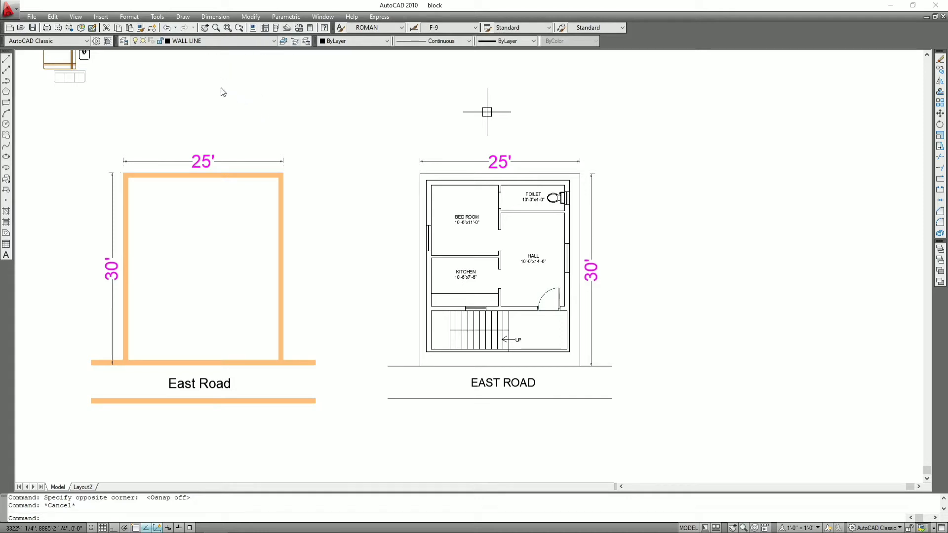
pyautogui.click(156, 18)
pyautogui.moveTo(173, 50)
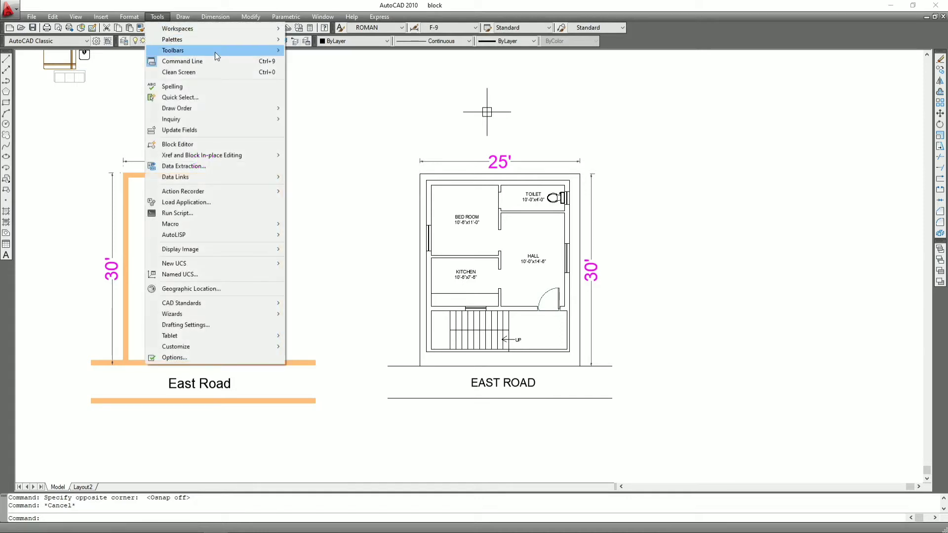
pyautogui.moveTo(215, 39)
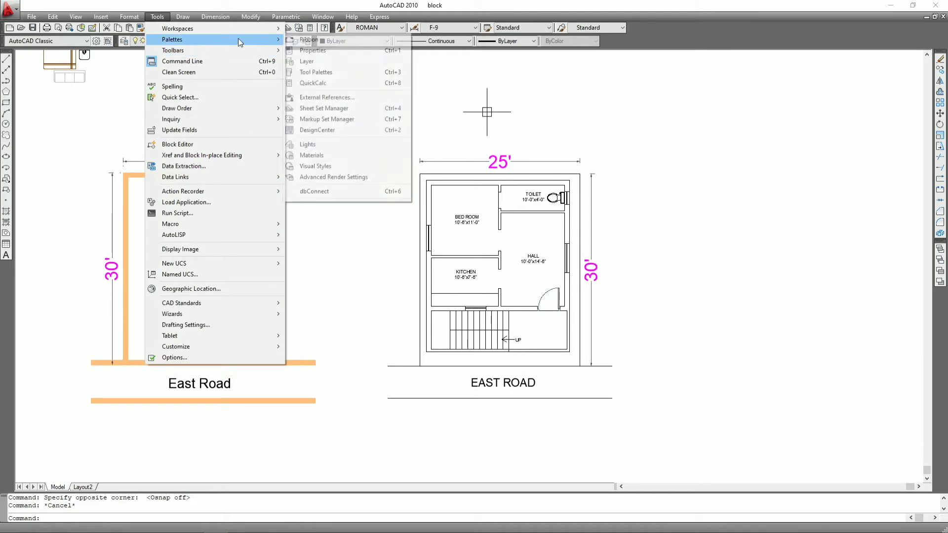
pyautogui.click(387, 73)
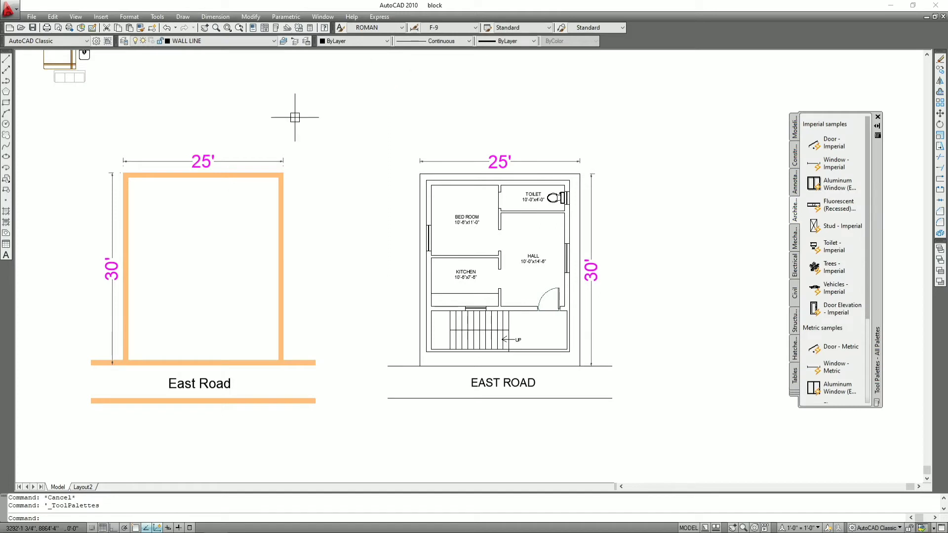
pyautogui.scroll(-3, 821, 298)
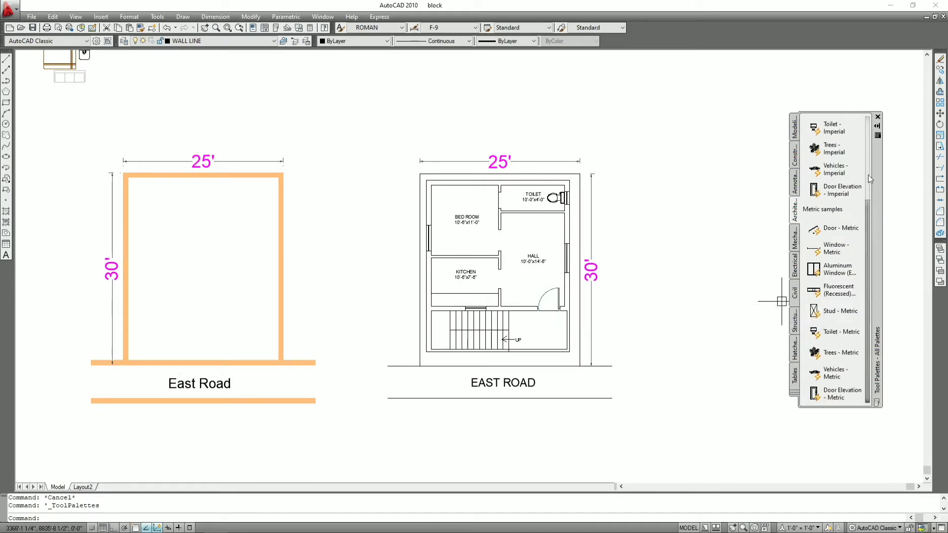
pyautogui.click(874, 99)
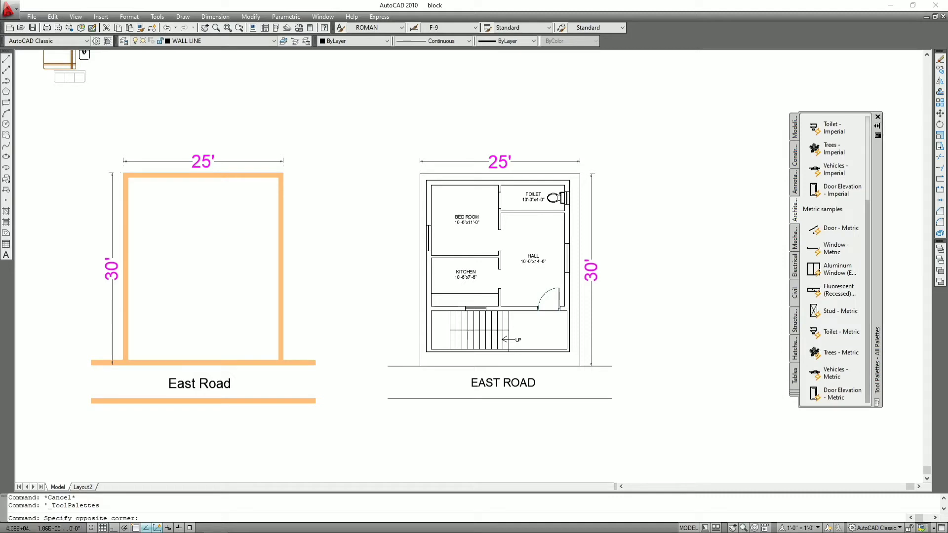
pyautogui.click(878, 117)
# Step: Cancel the stray selection window, zoom in and select the bed block
pyautogui.press('Escape')
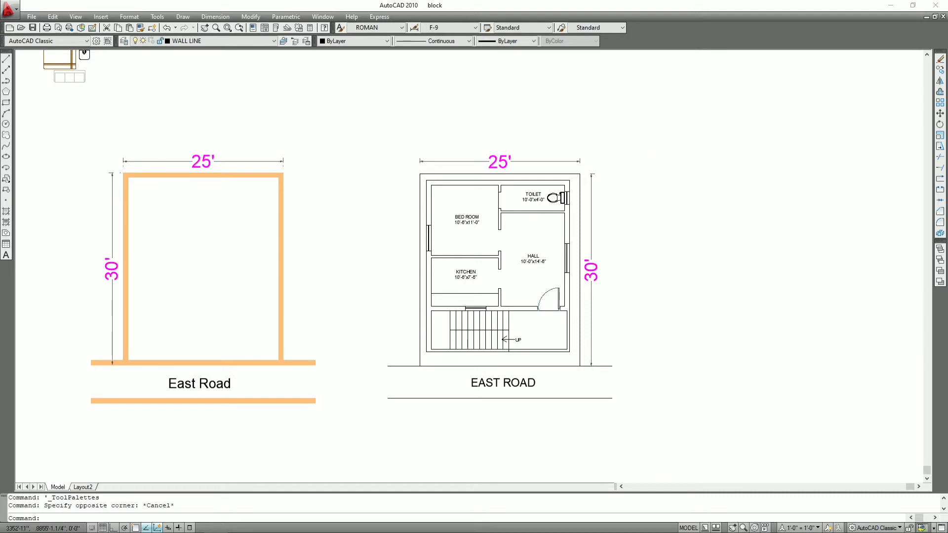
pyautogui.scroll(-8, 649, 185)
pyautogui.scroll(3, 649, 184)
pyautogui.scroll(3, 636, 212)
pyautogui.scroll(3, 466, 186)
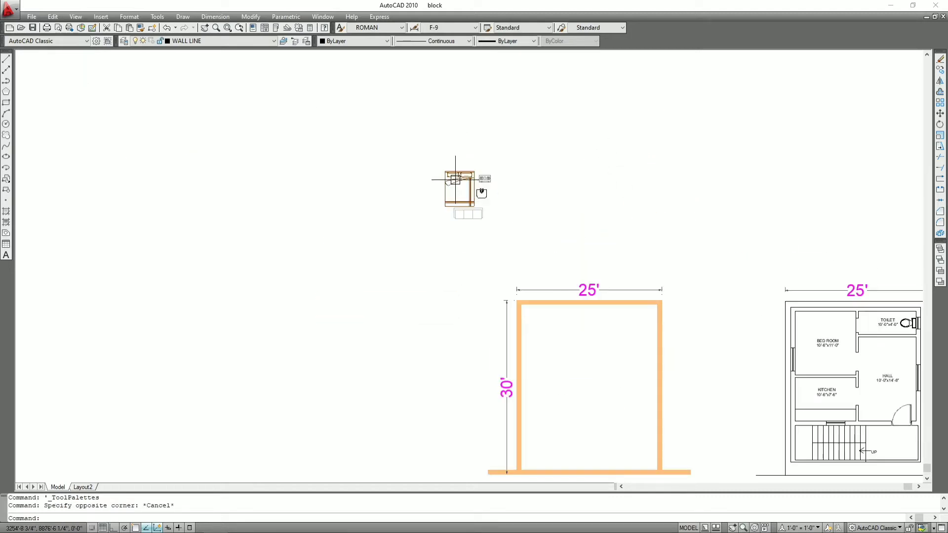
pyautogui.scroll(3, 465, 193)
pyautogui.scroll(3, 458, 180)
pyautogui.click(458, 175)
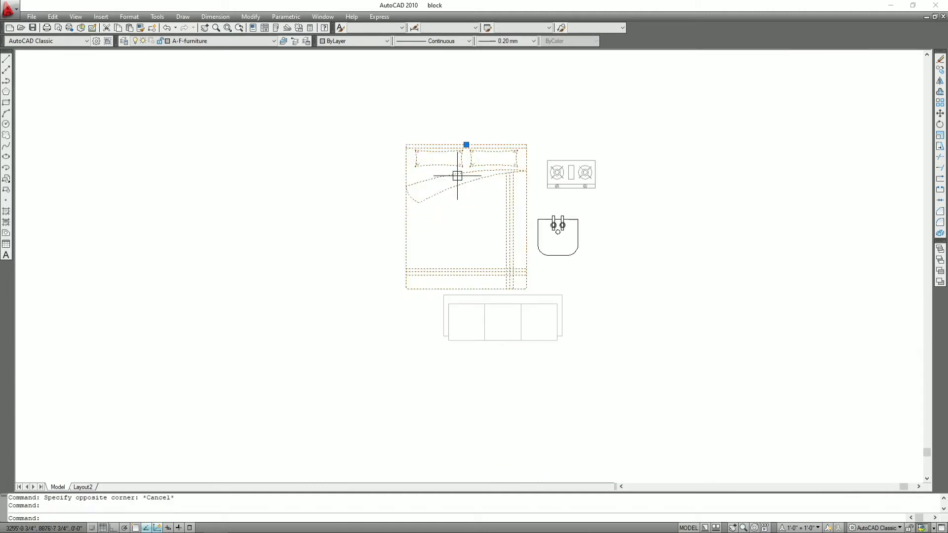
# Step: Move the bed into the upper-left corner of the East Road bedroom
pyautogui.write('m')
pyautogui.press('Return')
pyautogui.click(457, 176)
pyautogui.scroll(-5, 457, 176)
pyautogui.scroll(3, 782, 313)
pyautogui.moveTo(783, 313); pyautogui.dragTo(414, 132, button='middle')
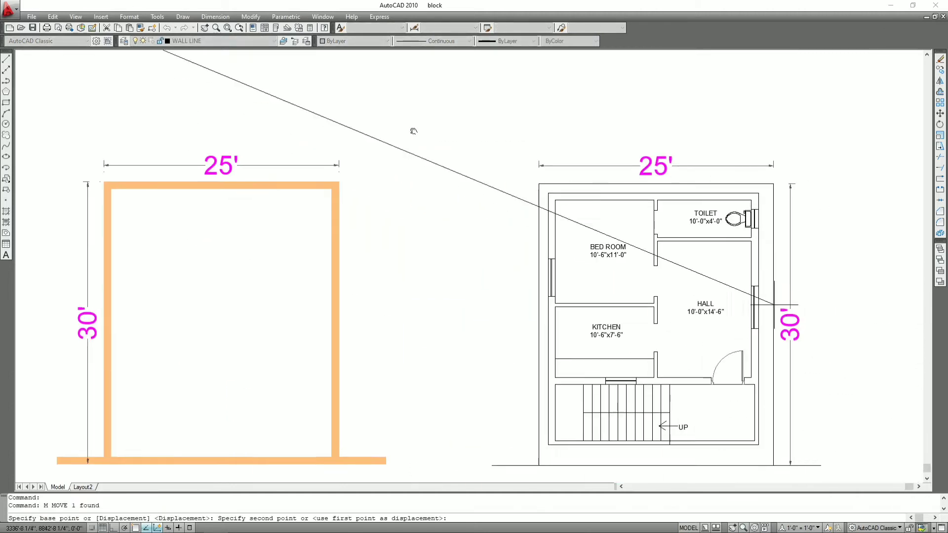
pyautogui.scroll(3, 637, 242)
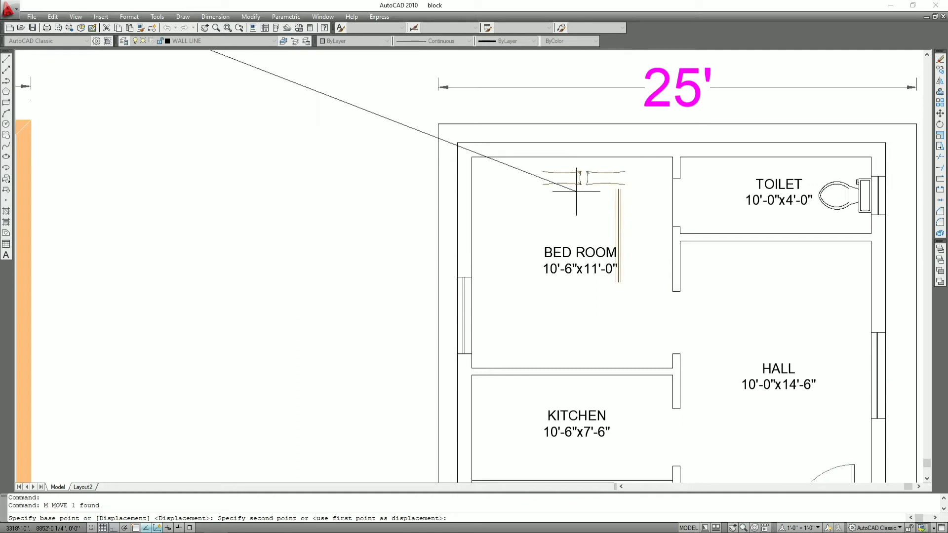
pyautogui.click(556, 188)
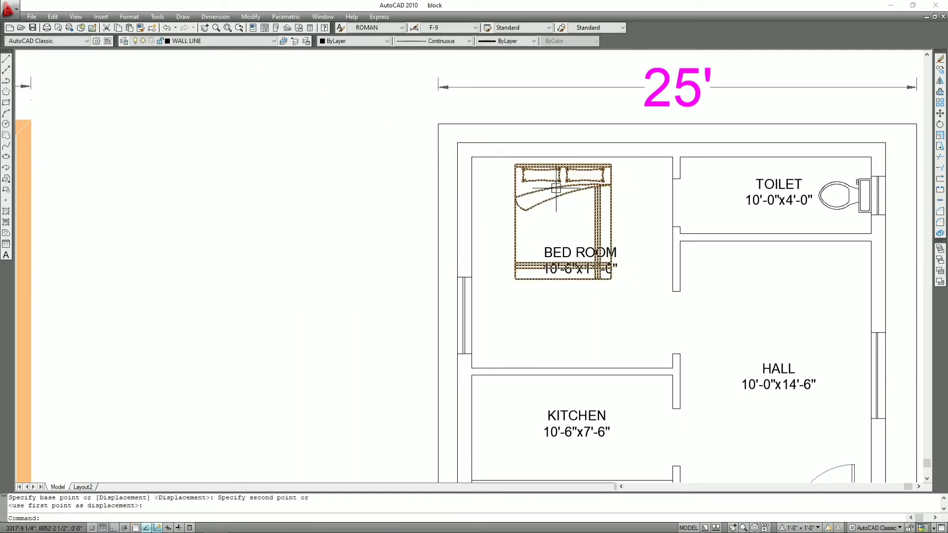
pyautogui.press('Escape')
# Step: Move the BED ROOM label down below the bed
pyautogui.click(566, 257)
pyautogui.press('Return')
pyautogui.click(566, 256)
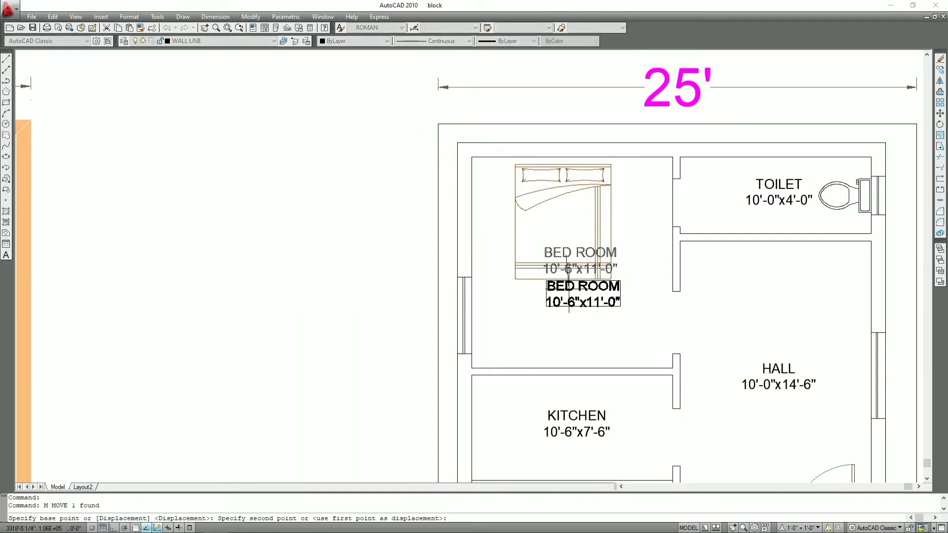
pyautogui.click(558, 308)
pyautogui.press('Escape')
# Step: Recentre the view on the bedroom and check the placed bed
pyautogui.moveTo(571, 268); pyautogui.dragTo(506, 167, button='middle')
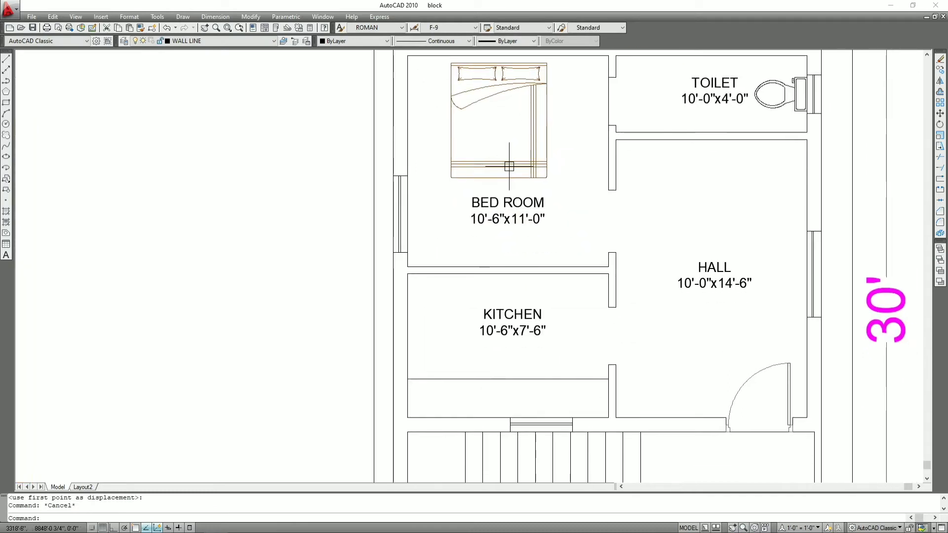
pyautogui.click(516, 172)
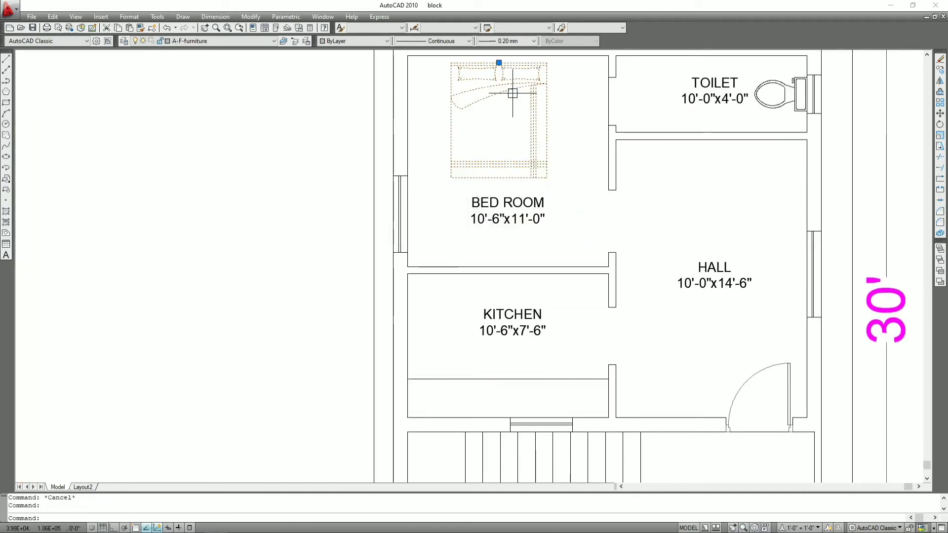
pyautogui.press('Escape')
pyautogui.moveTo(517, 149); pyautogui.dragTo(513, 200, button='middle')
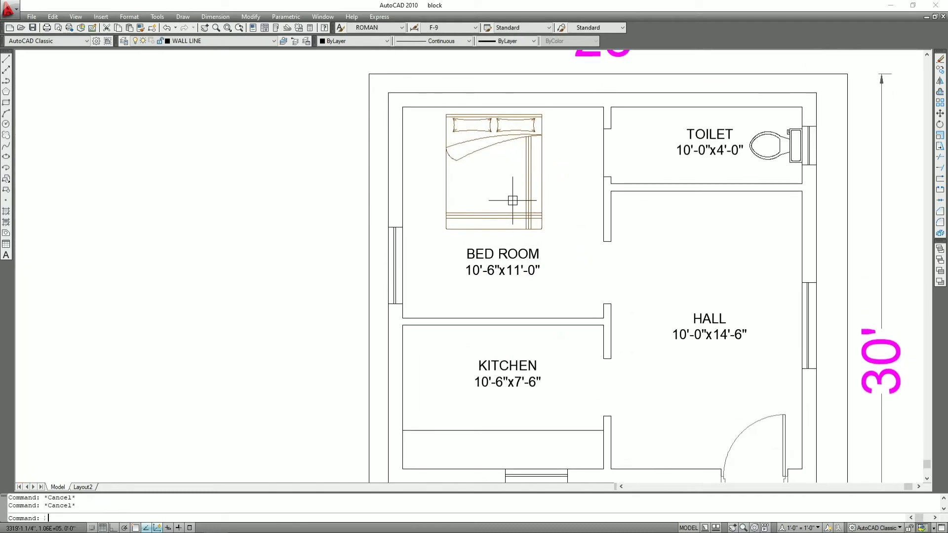
pyautogui.write('BLI')
pyautogui.press('Return')
pyautogui.scroll(3, 498, 197)
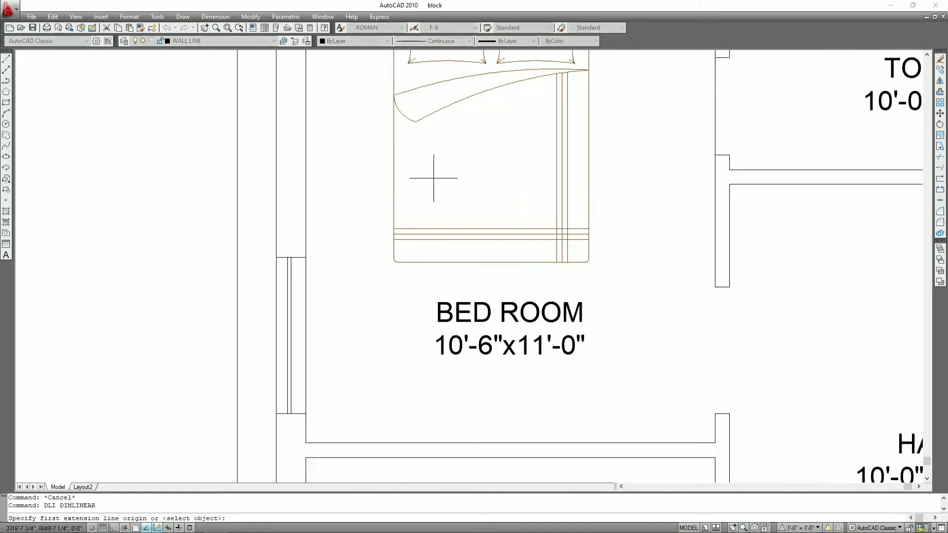
pyautogui.click(395, 183)
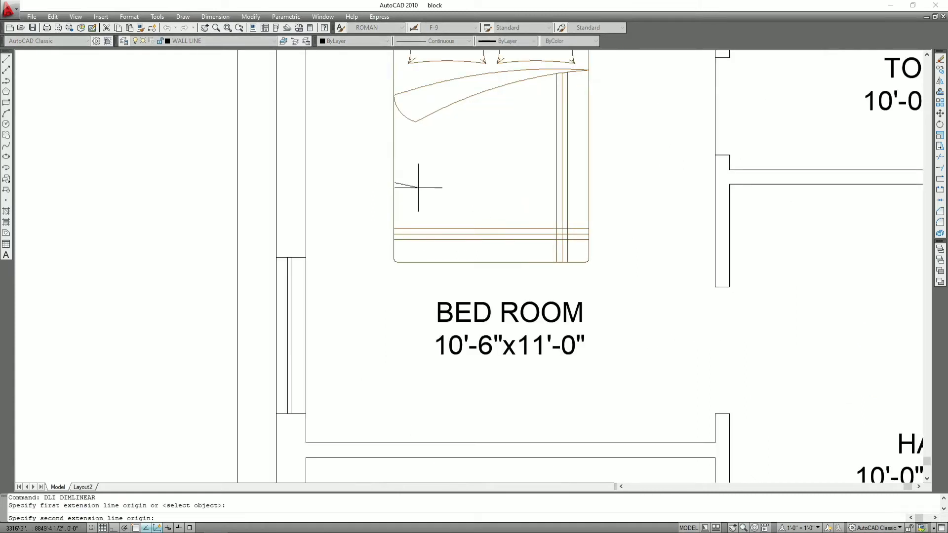
pyautogui.press('Escape')
pyautogui.press('Return')
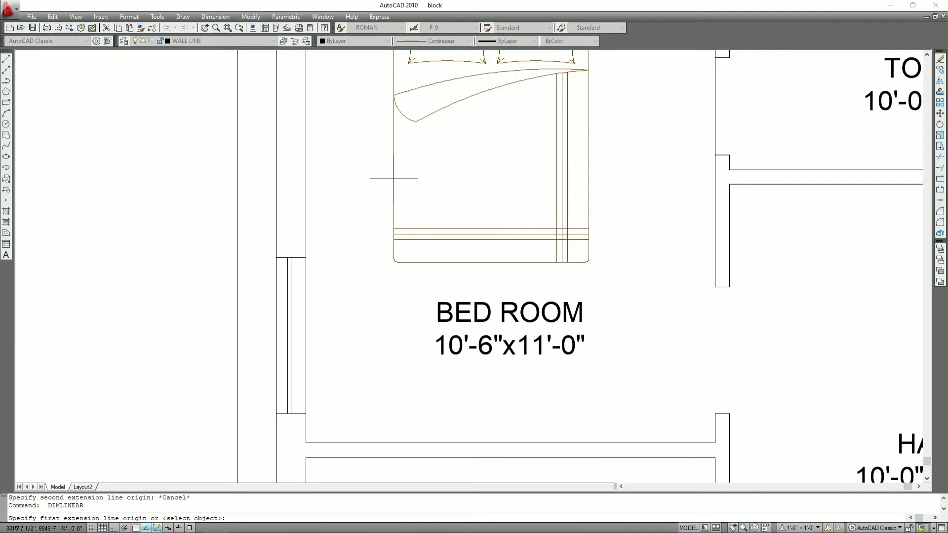
pyautogui.click(393, 179)
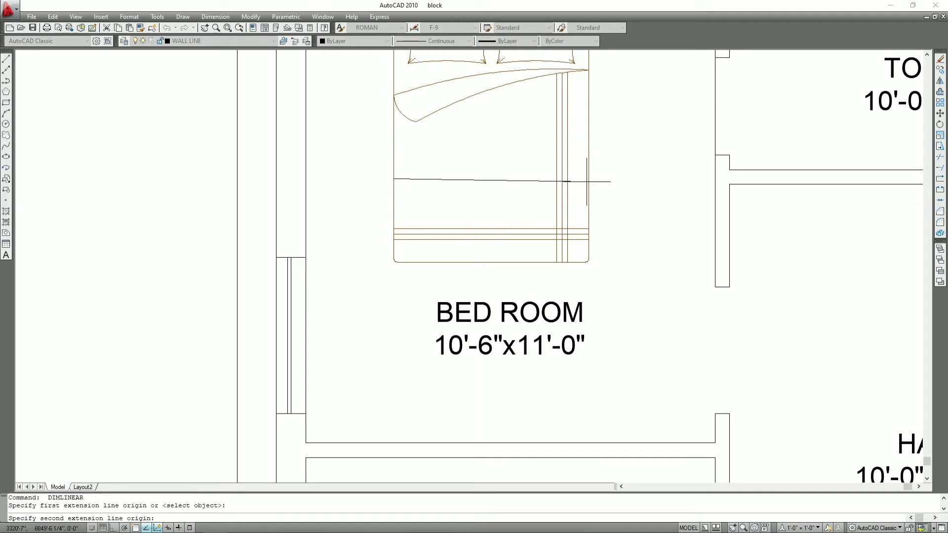
pyautogui.click(588, 179)
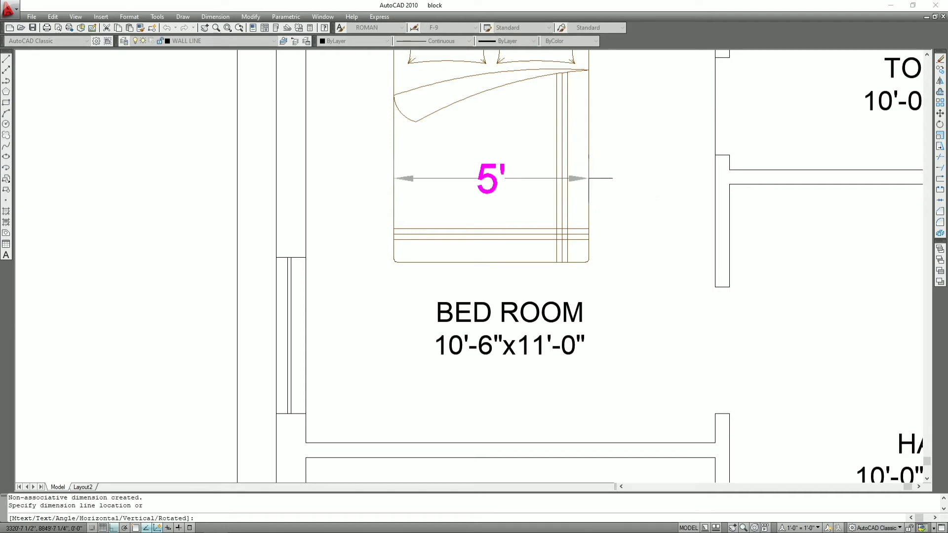
pyautogui.scroll(-4, 584, 180)
pyautogui.press('Escape')
pyautogui.press('Return')
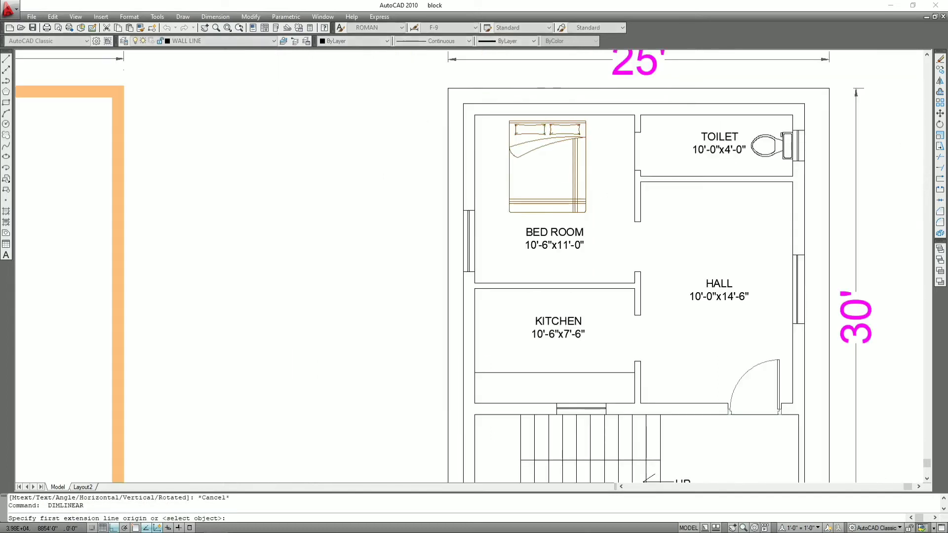
pyautogui.scroll(6, 542, 141)
pyautogui.click(543, 152)
pyautogui.scroll(-4, 544, 152)
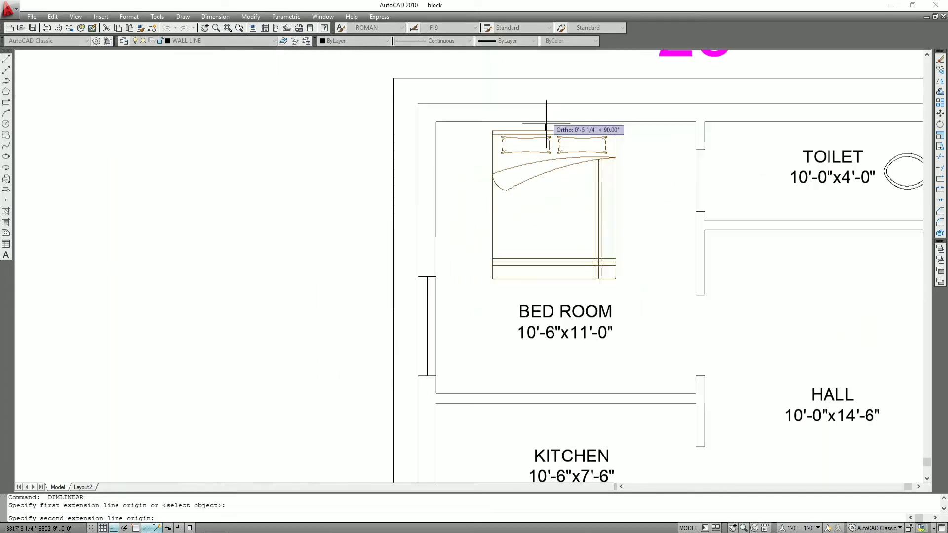
pyautogui.click(545, 278)
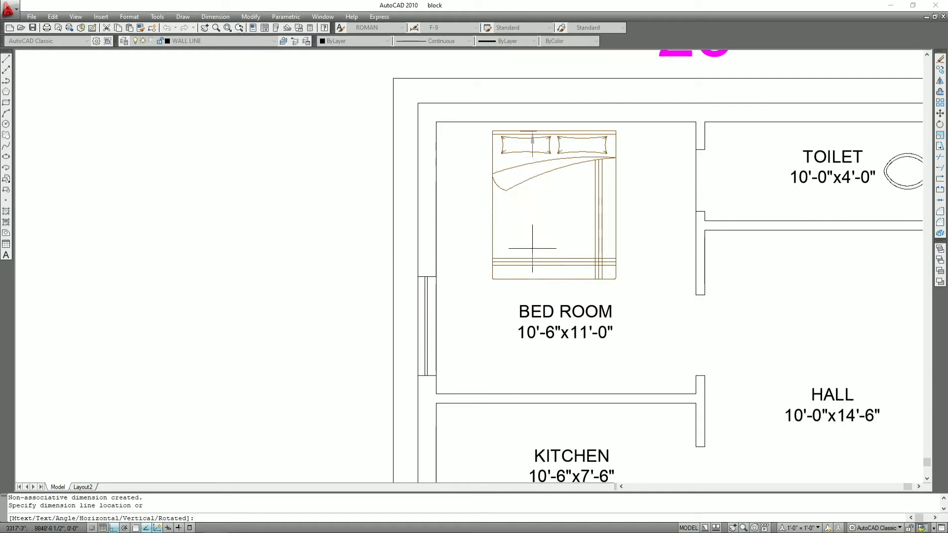
pyautogui.scroll(2, 537, 234)
pyautogui.press('Escape')
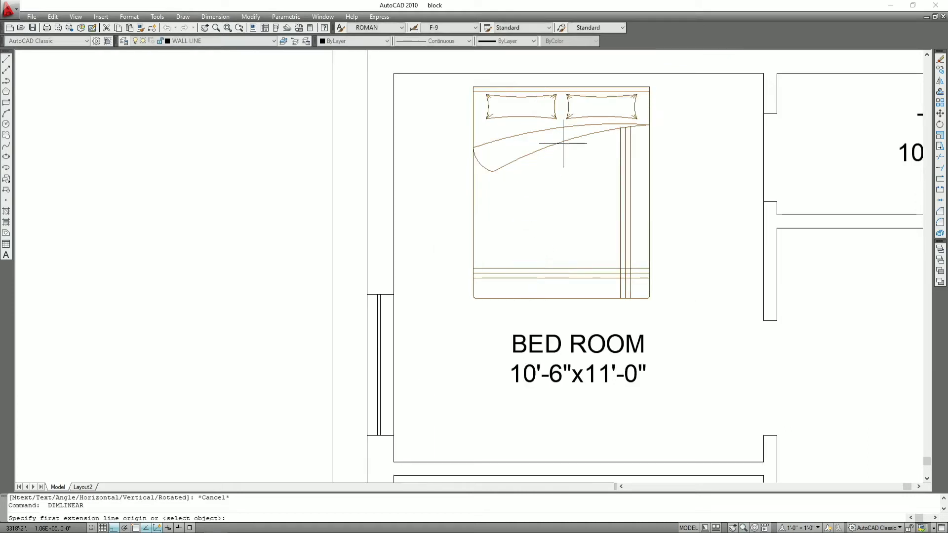
pyautogui.press('Return')
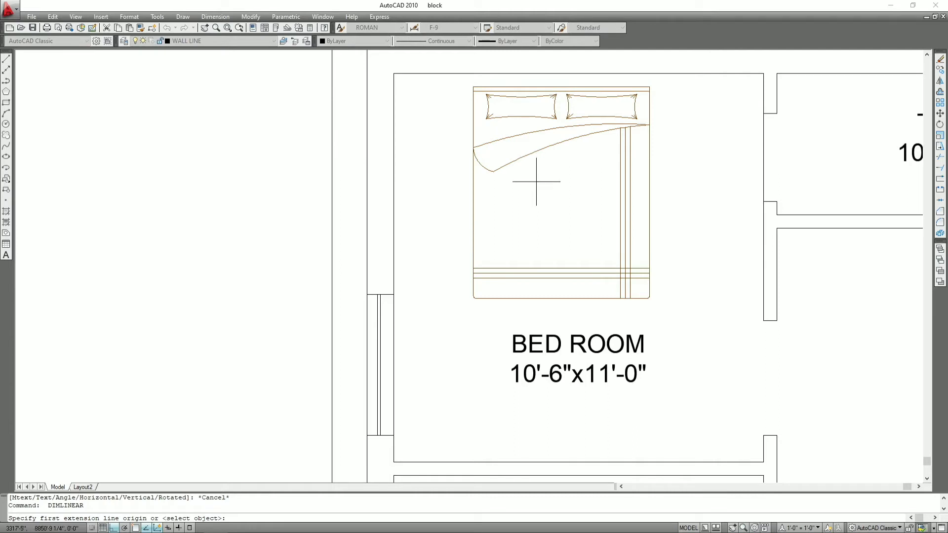
pyautogui.press('Escape')
pyautogui.press('Return')
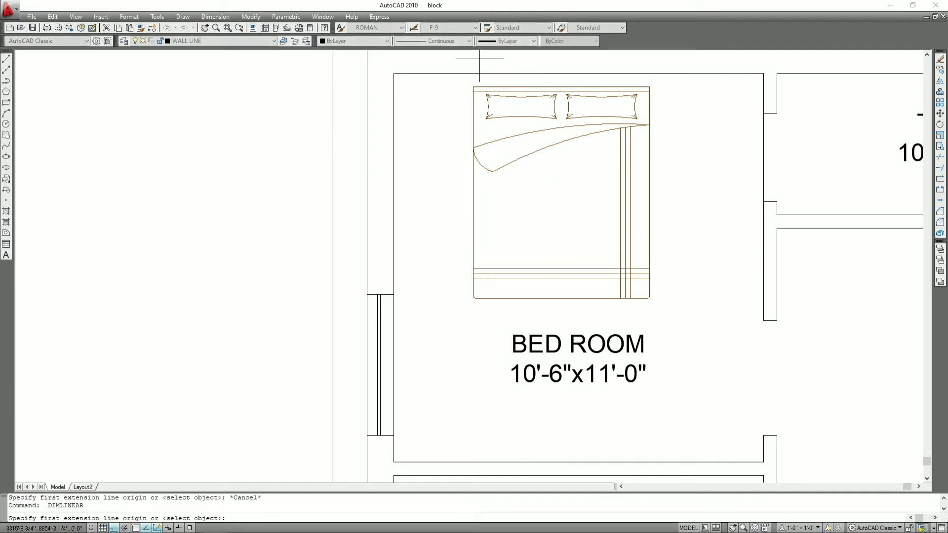
pyautogui.scroll(3, 479, 58)
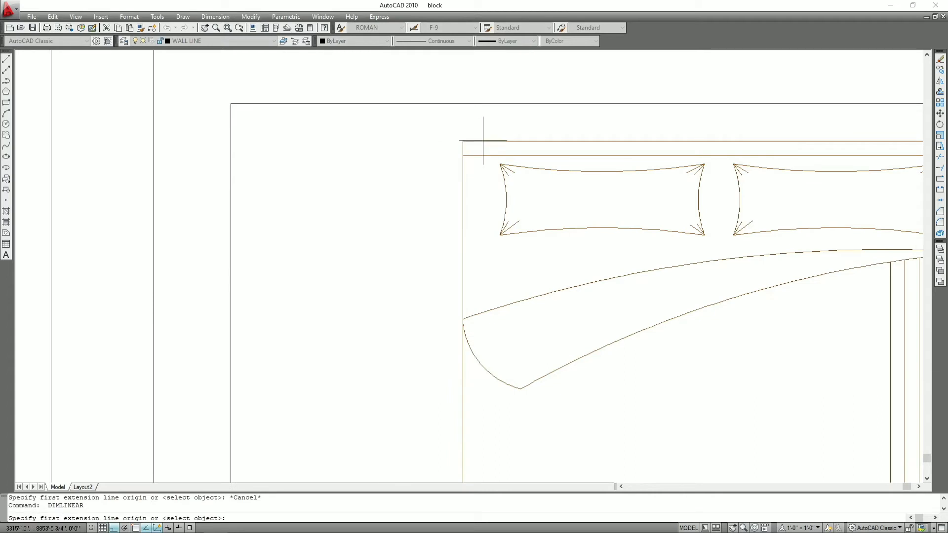
pyautogui.scroll(5, 483, 141)
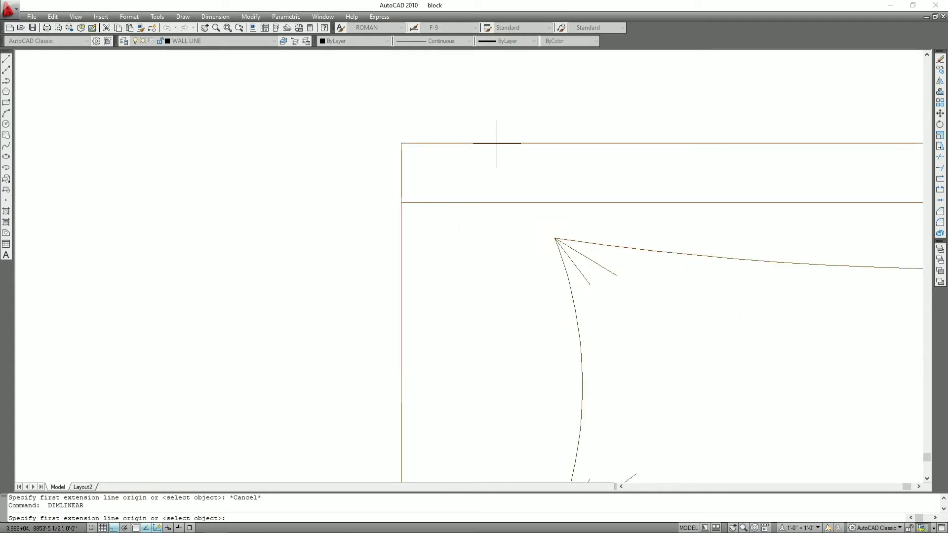
pyautogui.scroll(-5, 497, 143)
pyautogui.click(510, 127)
pyautogui.scroll(3, 508, 328)
pyautogui.scroll(2, 522, 223)
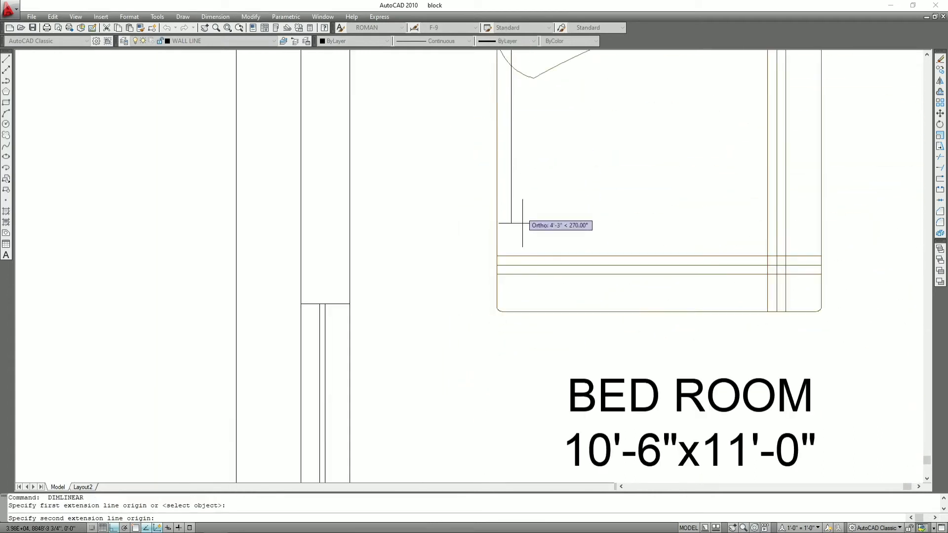
pyautogui.scroll(3, 521, 262)
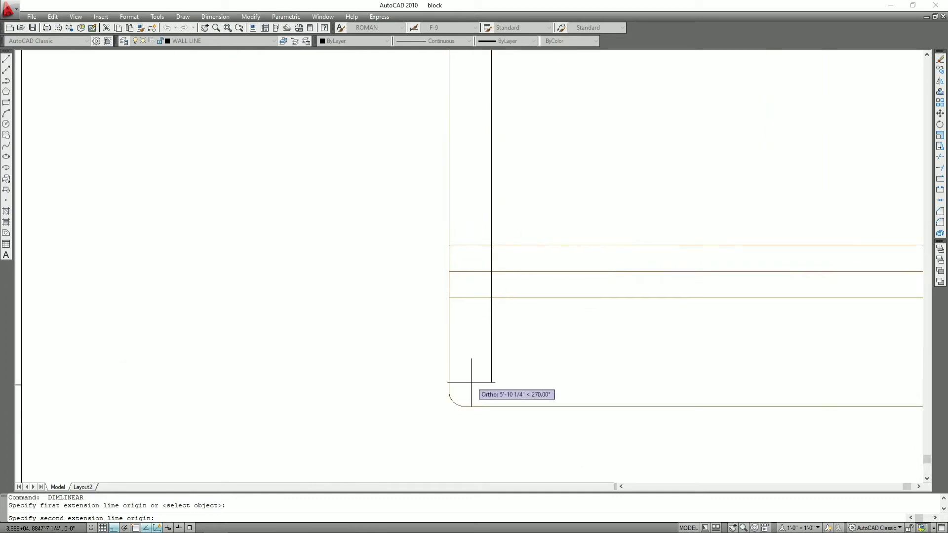
pyautogui.click(490, 407)
pyautogui.scroll(-3, 449, 388)
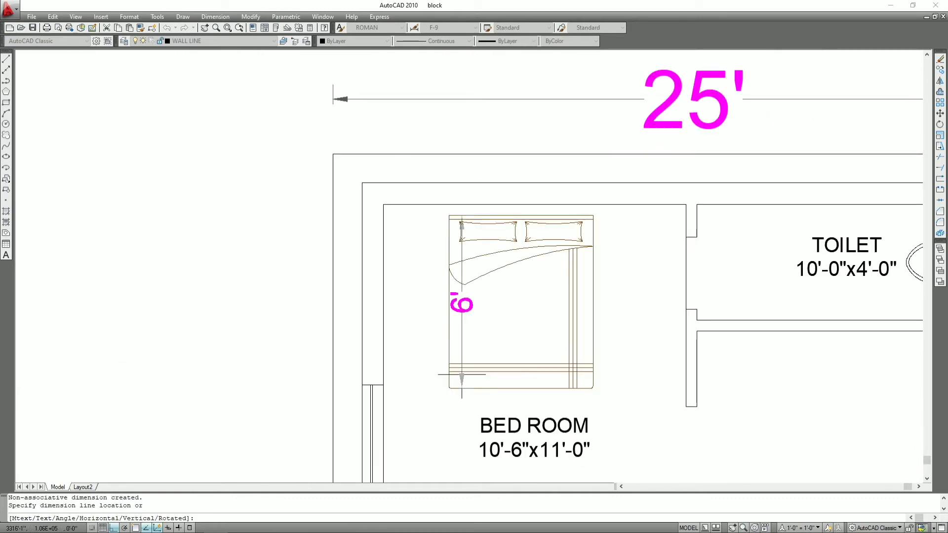
# Step: Discard the pending 6' bed dimension and bring both 25' x 30' plans into view
pyautogui.press('Escape')
pyautogui.scroll(-2, 531, 234)
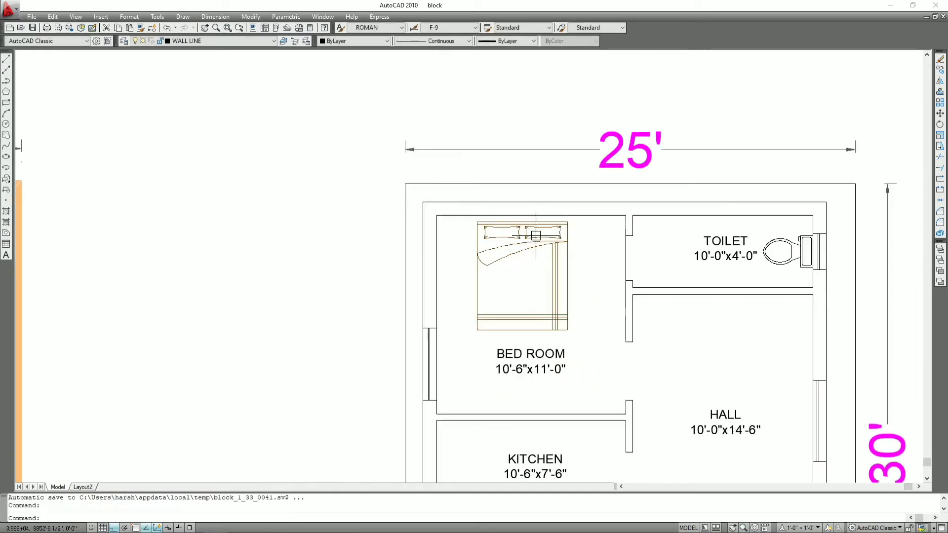
pyautogui.scroll(2, 534, 274)
pyautogui.scroll(-3, 494, 247)
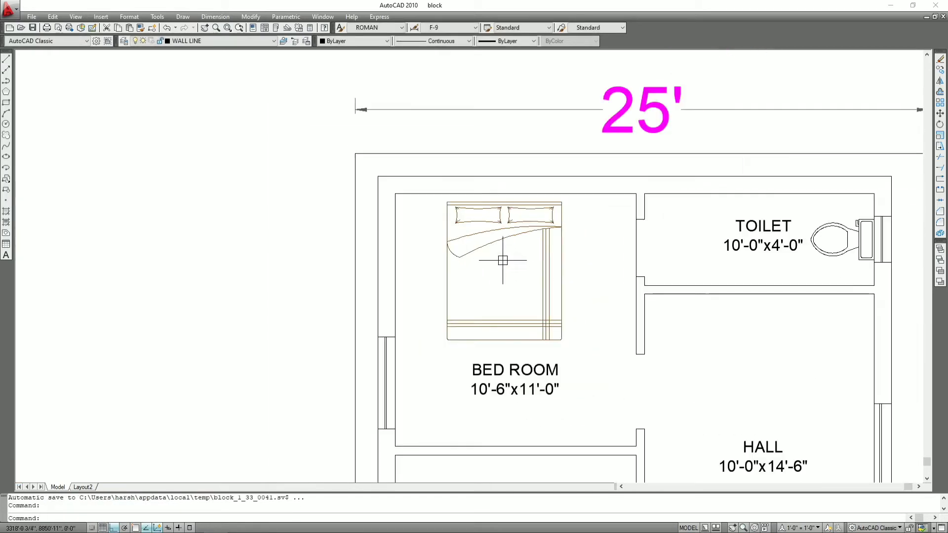
pyautogui.scroll(1, 501, 268)
pyautogui.scroll(1, 483, 237)
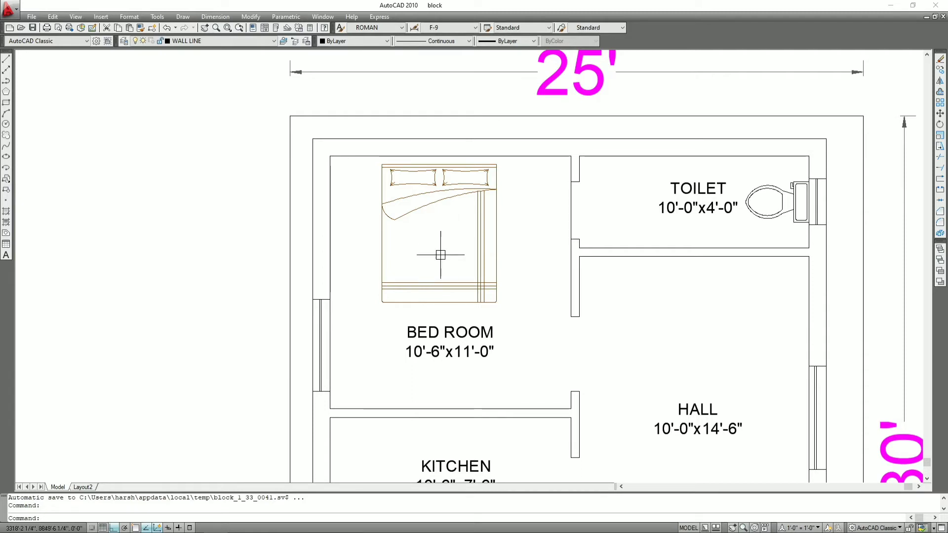
pyautogui.scroll(-4, 440, 255)
pyautogui.scroll(2, 472, 282)
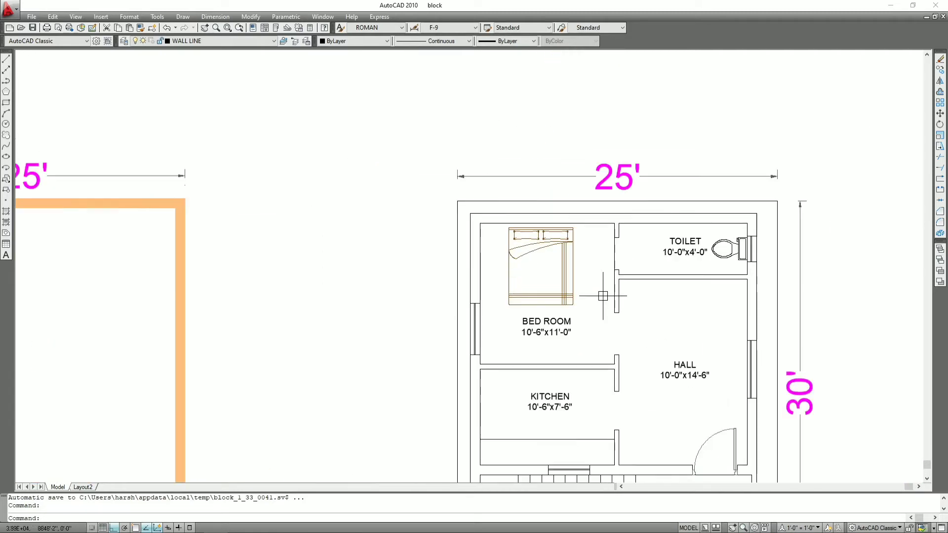
pyautogui.scroll(-2, 455, 206)
pyautogui.moveTo(94, 84); pyautogui.dragTo(277, 157, button='middle')
pyautogui.scroll(1, 277, 157)
pyautogui.scroll(3, 279, 148)
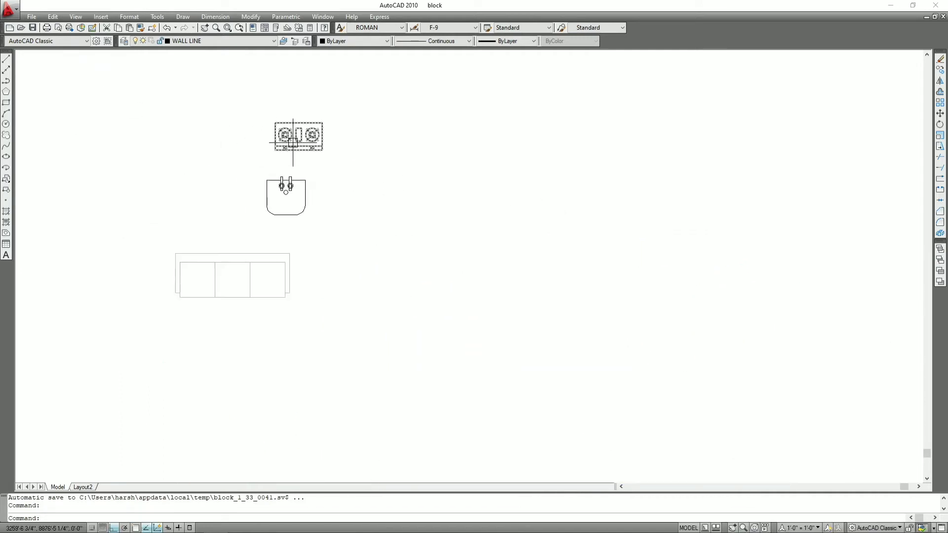
# Step: Select the stove block beside the sink, then cancel a first move attempt
pyautogui.click(292, 141)
pyautogui.write('m')
pyautogui.press('Return')
pyautogui.scroll(-7, 290, 121)
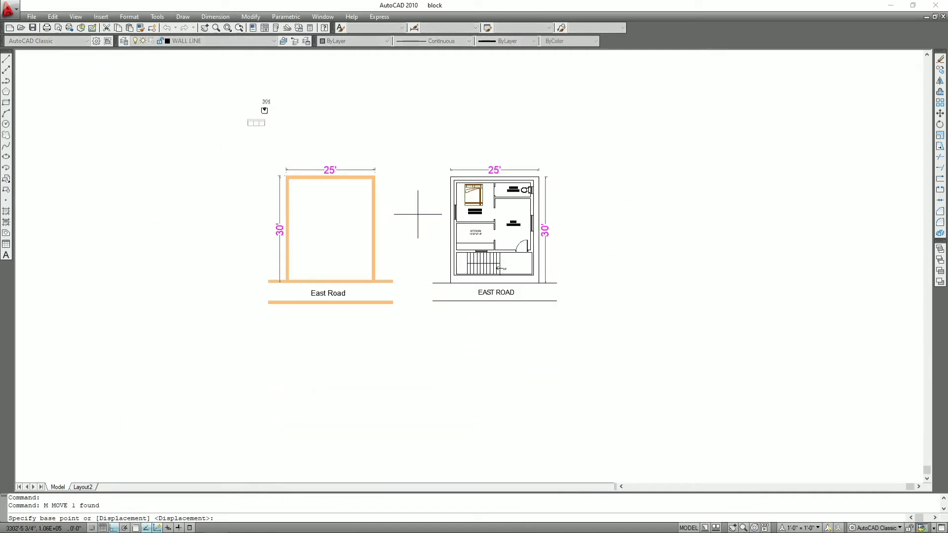
pyautogui.press('Escape')
pyautogui.scroll(4, 256, 93)
# Step: Window-select the stove and move it onto the kitchen counter with Ortho off
pyautogui.click(272, 96)
pyautogui.write('m')
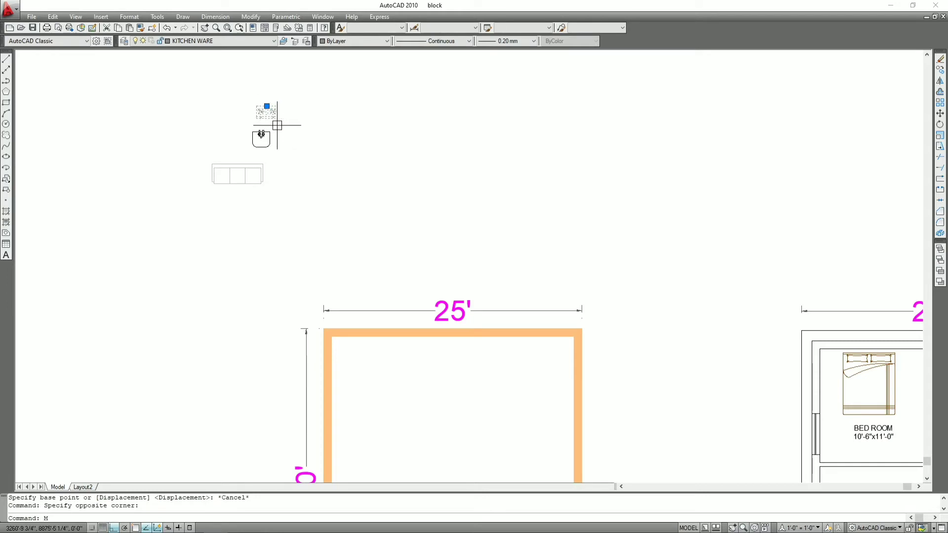
pyautogui.press('Return')
pyautogui.click(270, 112)
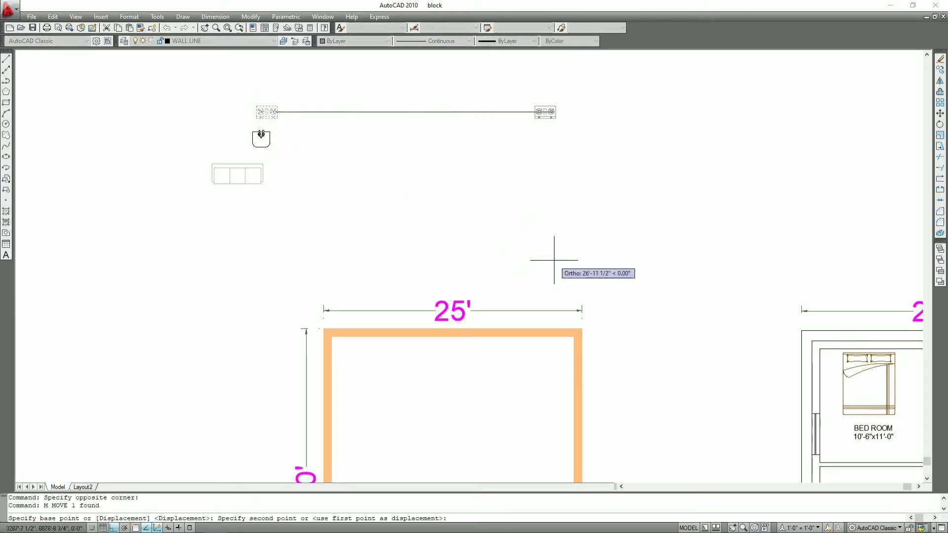
pyautogui.press('F8')
pyautogui.scroll(-6, 583, 222)
pyautogui.scroll(8, 548, 207)
pyautogui.scroll(-2, 540, 214)
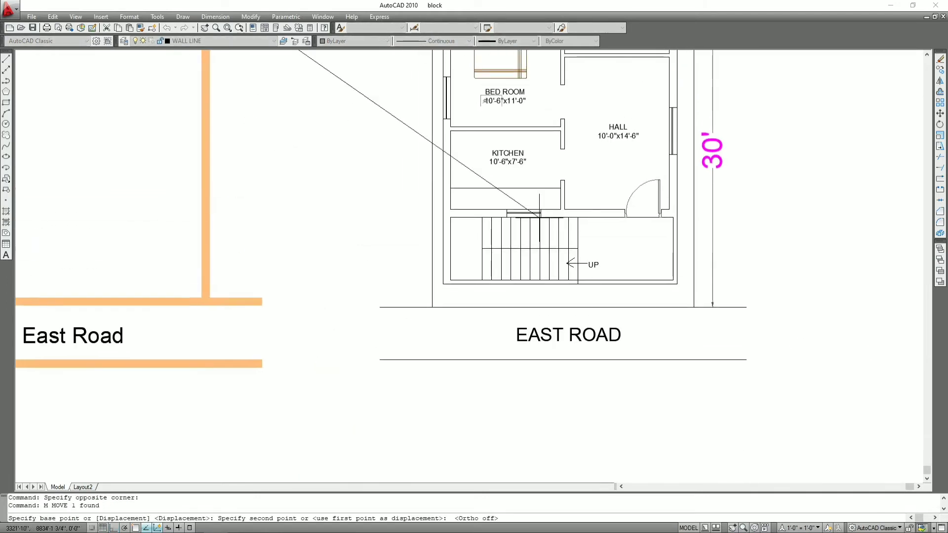
pyautogui.scroll(4, 540, 214)
pyautogui.click(517, 197)
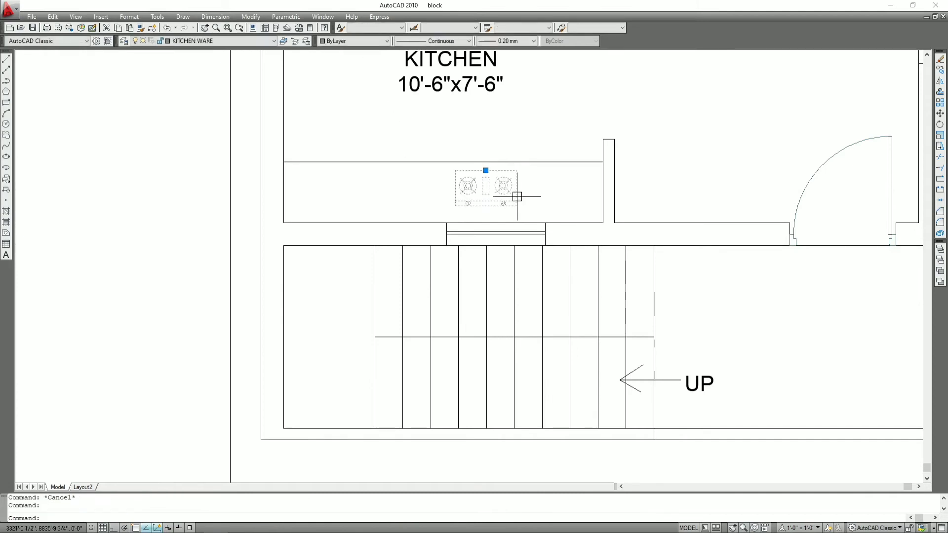
# Step: Rotate the stove block 180° so its knobs face into the kitchen
pyautogui.write('ro')
pyautogui.scroll(3, 509, 193)
pyautogui.scroll(3, 523, 212)
pyautogui.press('Return')
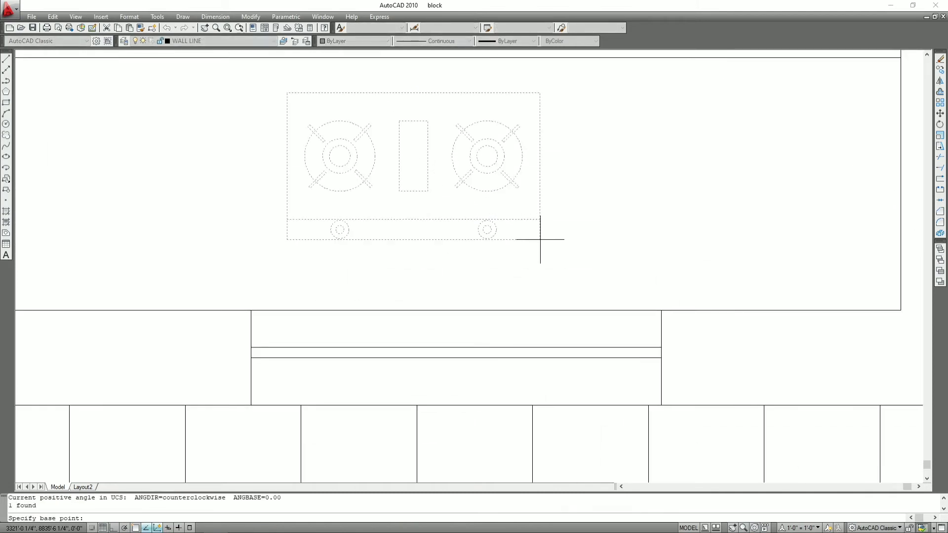
pyautogui.click(540, 240)
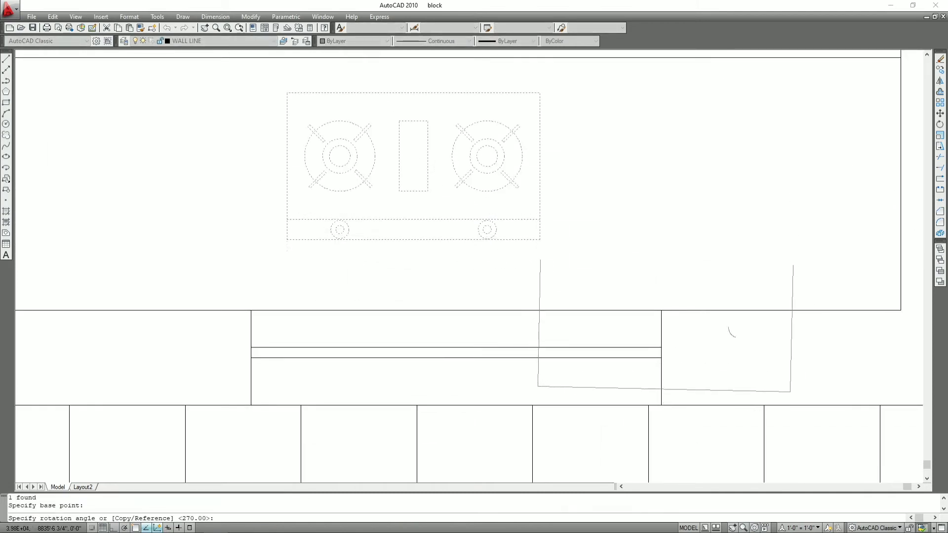
pyautogui.click(269, 233)
pyautogui.press('Escape')
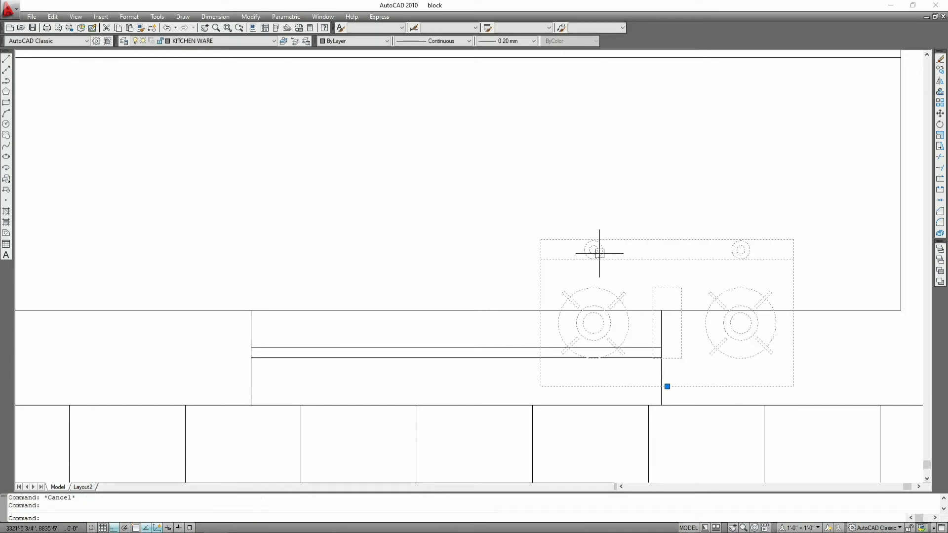
# Step: Move the rotated stove up and across into its final spot on the counter
pyautogui.write('m')
pyautogui.press('Return')
pyautogui.click(600, 253)
pyautogui.click(593, 138)
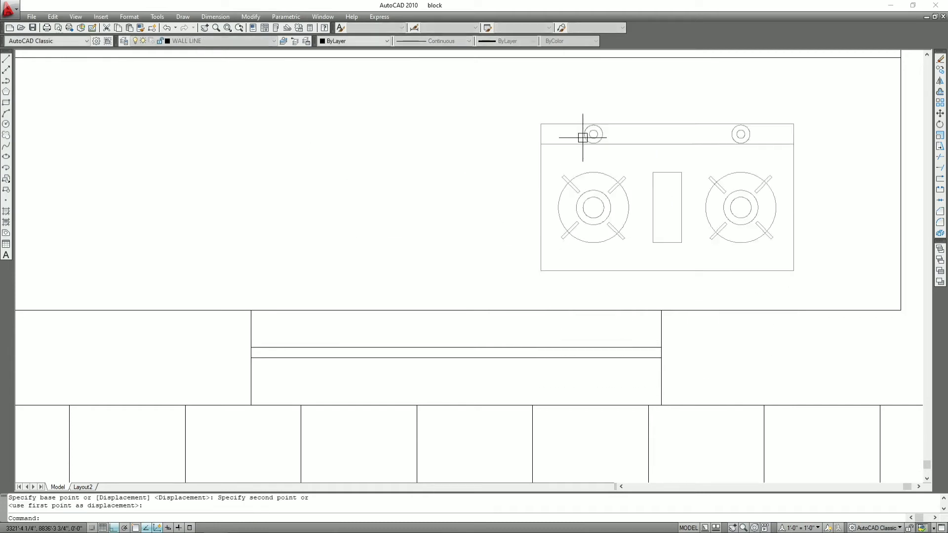
pyautogui.write('m')
pyautogui.press('Return')
pyautogui.click(613, 143)
pyautogui.scroll(-3, 613, 144)
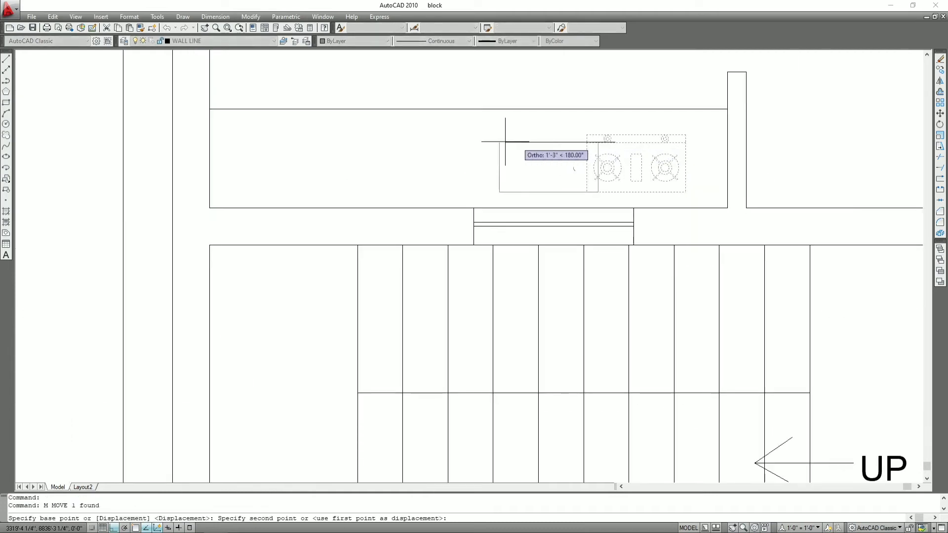
pyautogui.click(469, 140)
pyautogui.press('Escape')
# Step: Select the stove to check its placement, then clear the selection
pyautogui.scroll(3, 514, 169)
pyautogui.scroll(1, 487, 152)
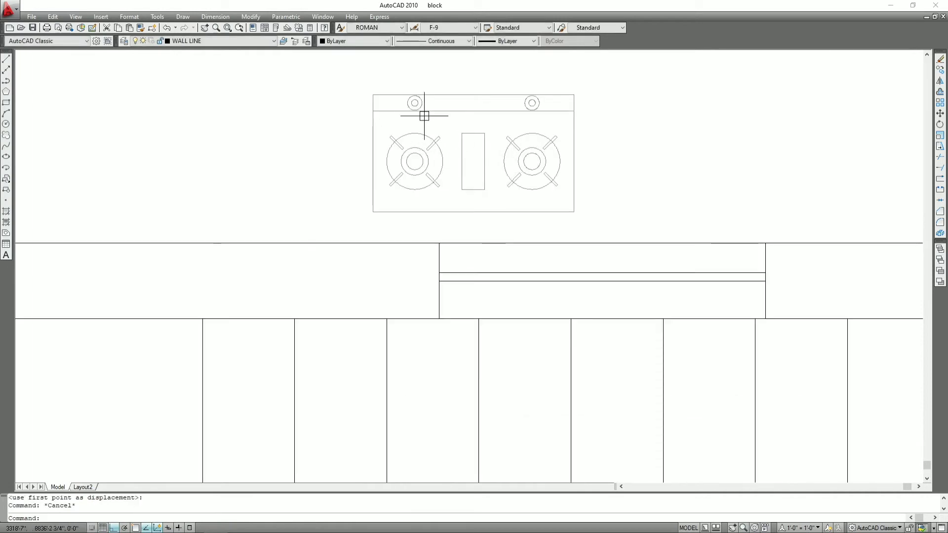
pyautogui.click(424, 116)
pyautogui.scroll(2, 420, 109)
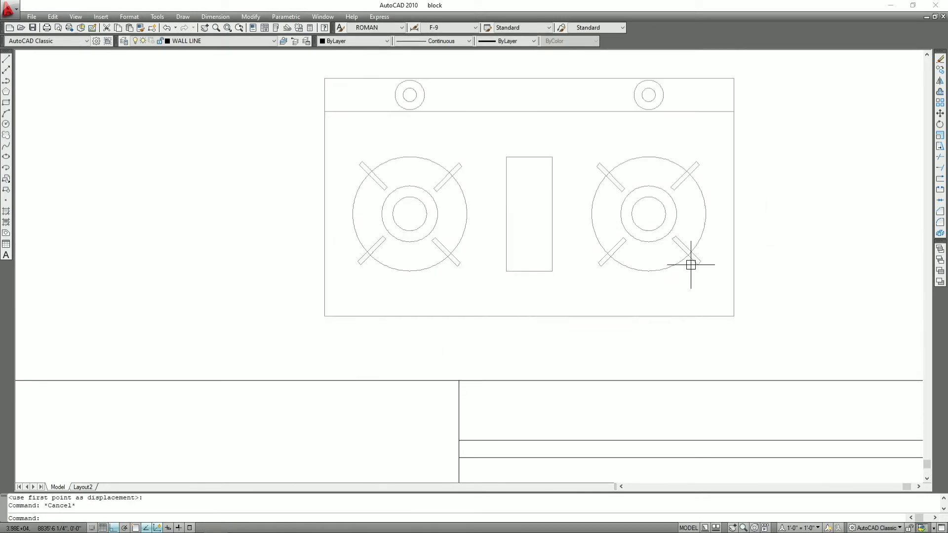
pyautogui.scroll(-2, 452, 237)
pyautogui.press('Escape')
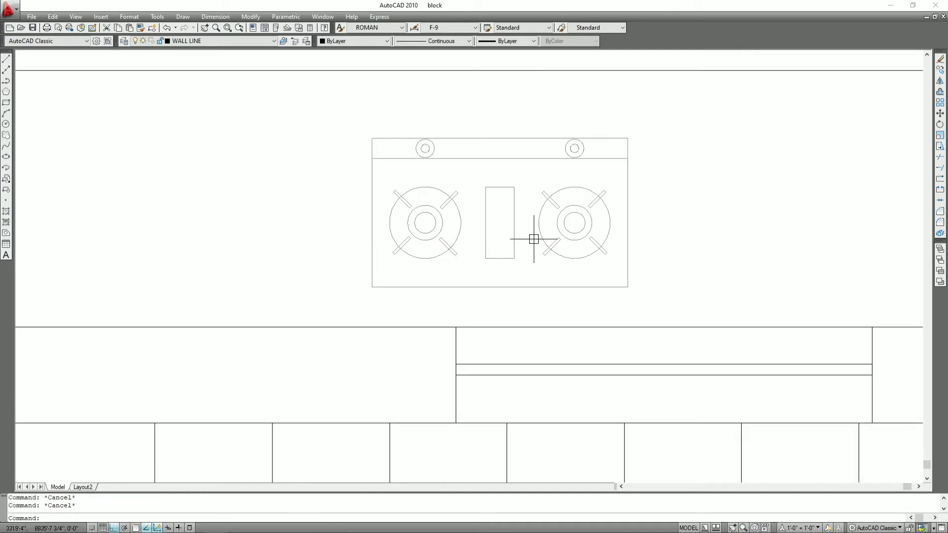
pyautogui.scroll(-1, 536, 240)
pyautogui.press('Return')
# Step: Draw a trial circle right of the stove and a small circle inside it
pyautogui.press('Escape')
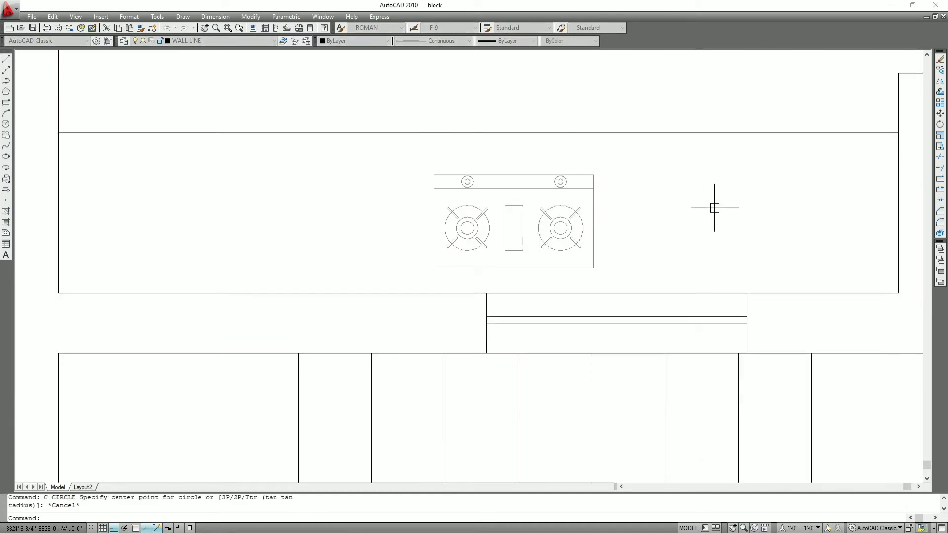
pyautogui.press('Escape')
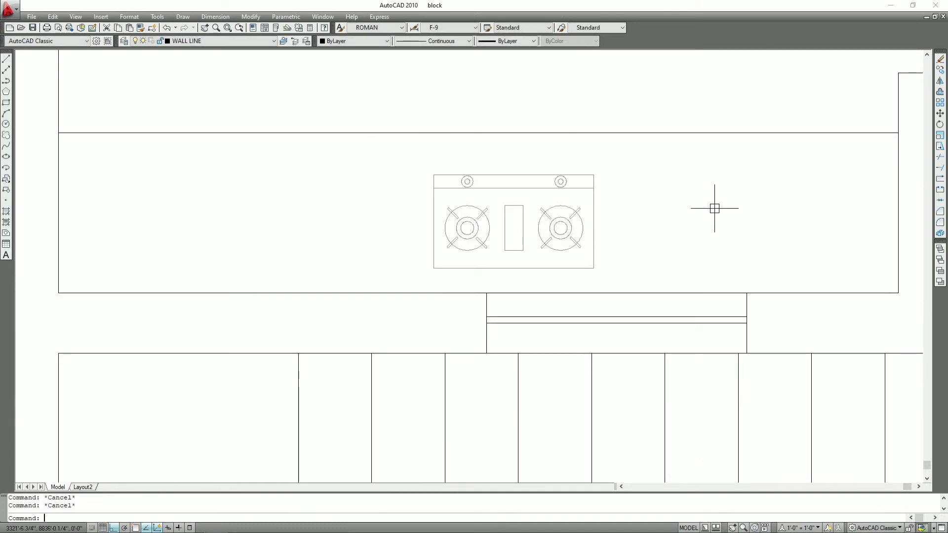
pyautogui.write('c')
pyautogui.press('Return')
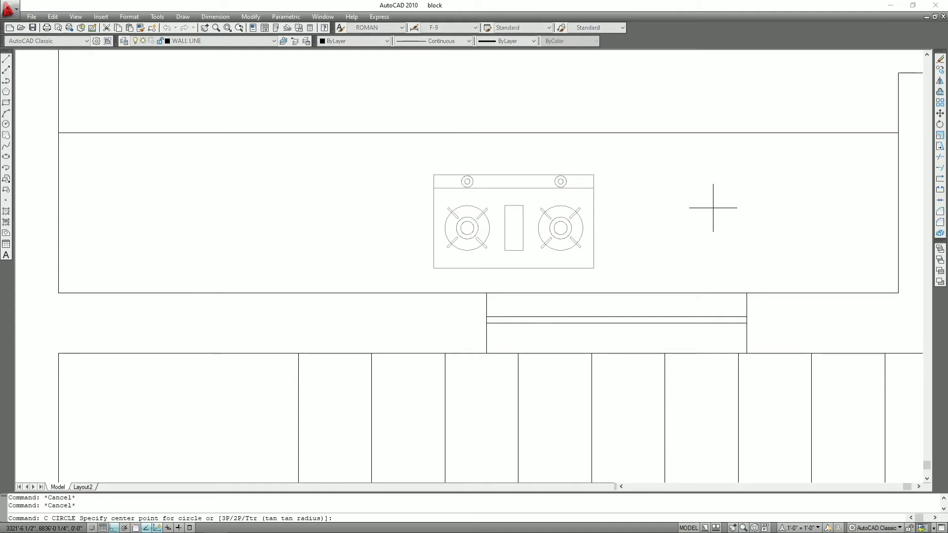
pyautogui.click(705, 196)
pyautogui.click(727, 219)
pyautogui.press('Escape')
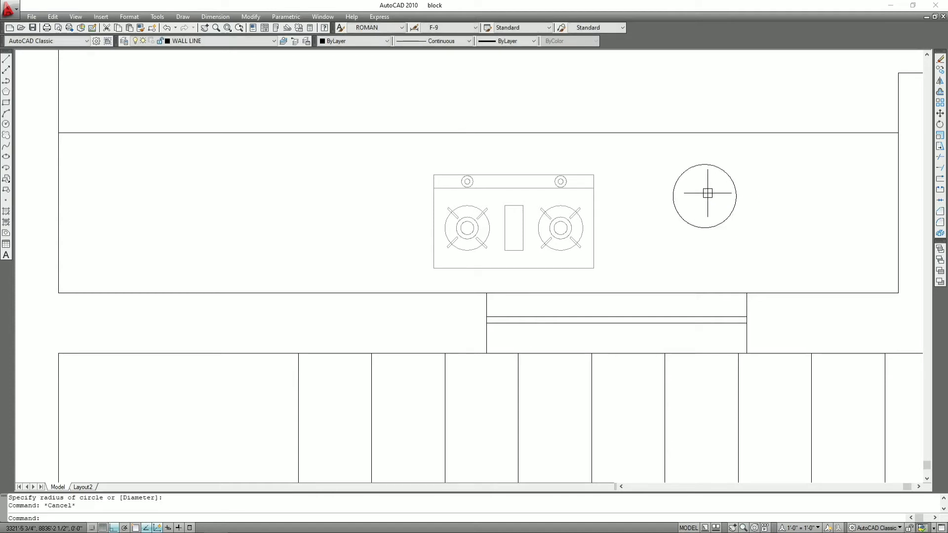
pyautogui.press('Return')
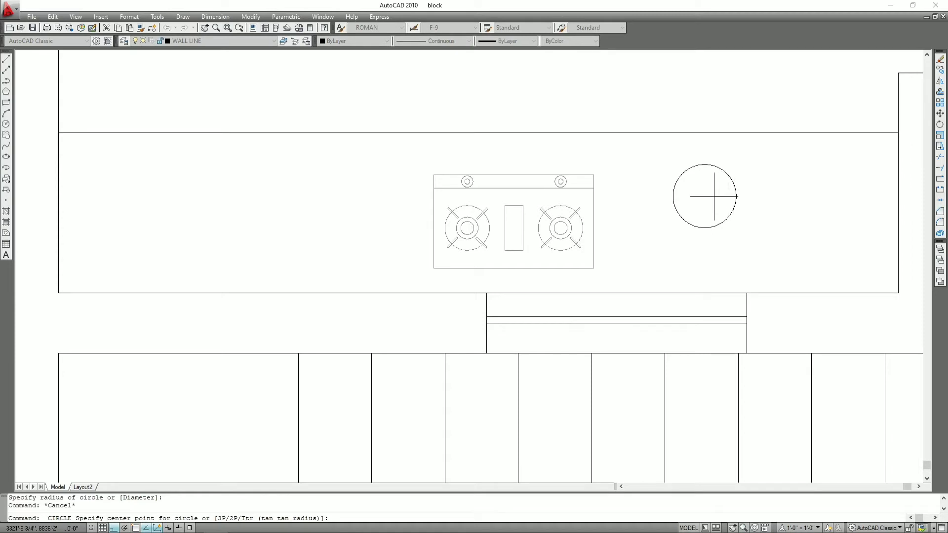
pyautogui.click(706, 197)
pyautogui.press('Escape')
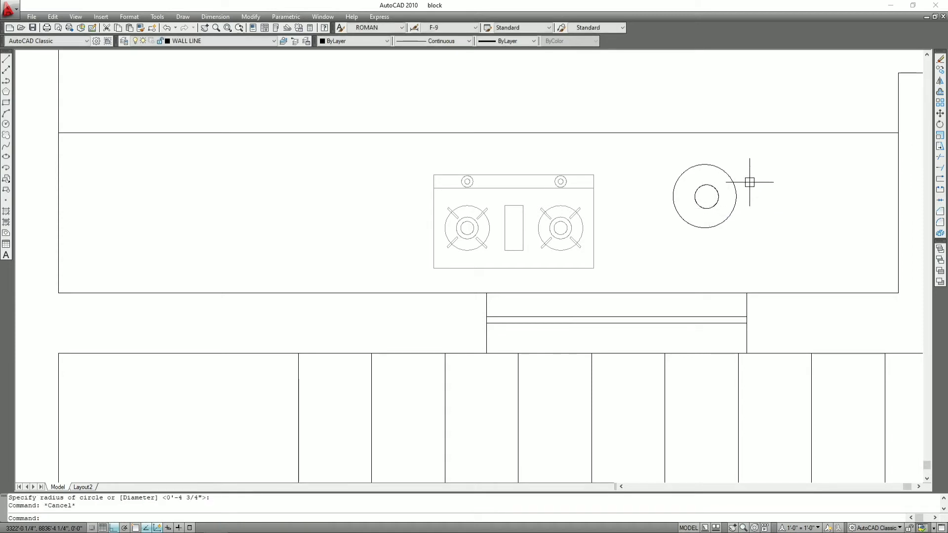
# Step: Window-select both circles, delete them, and pan back to the full floor plan
pyautogui.click(752, 179)
pyautogui.click(667, 230)
pyautogui.press('Delete')
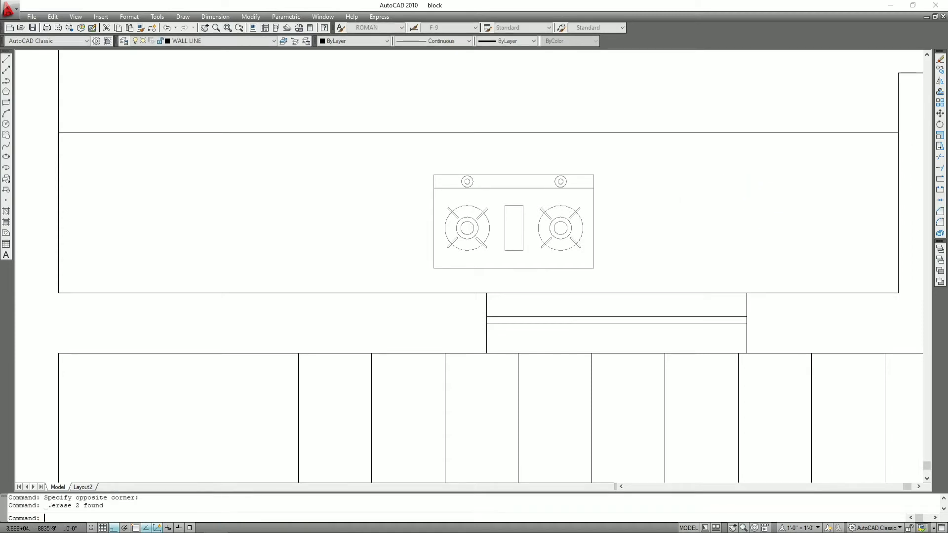
pyautogui.scroll(-8, 666, 229)
pyautogui.moveTo(691, 229); pyautogui.dragTo(692, 277, button='middle')
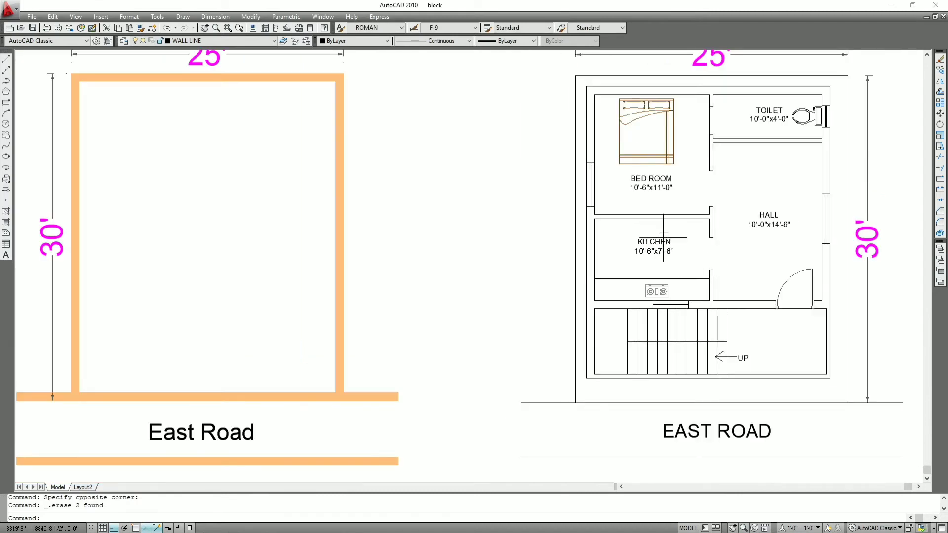
# Step: Move the sink block into the kitchen, with Ortho off for a diagonal move
pyautogui.scroll(-4, 422, 104)
pyautogui.scroll(-2, 492, 144)
pyautogui.scroll(5, 449, 133)
pyautogui.scroll(4, 512, 153)
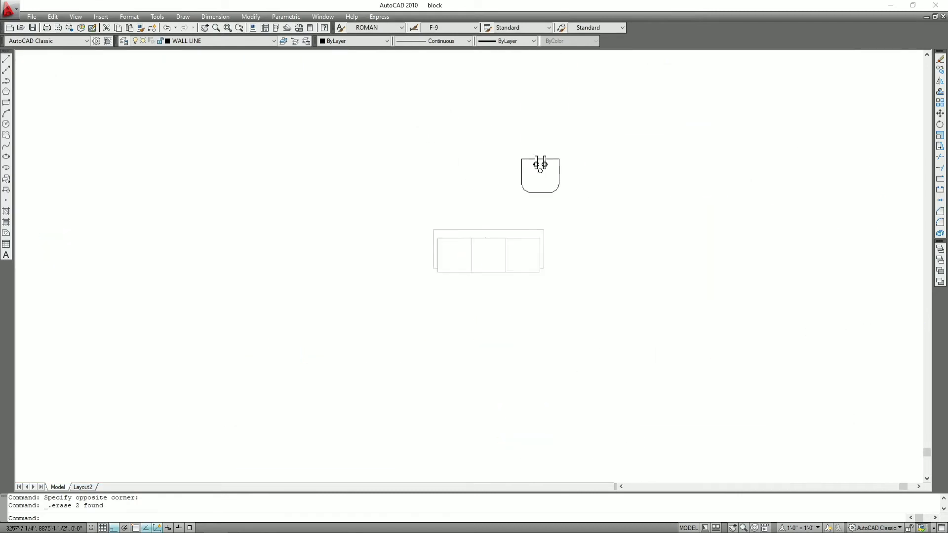
pyautogui.scroll(1, 544, 148)
pyautogui.moveTo(595, 147); pyautogui.dragTo(506, 180)
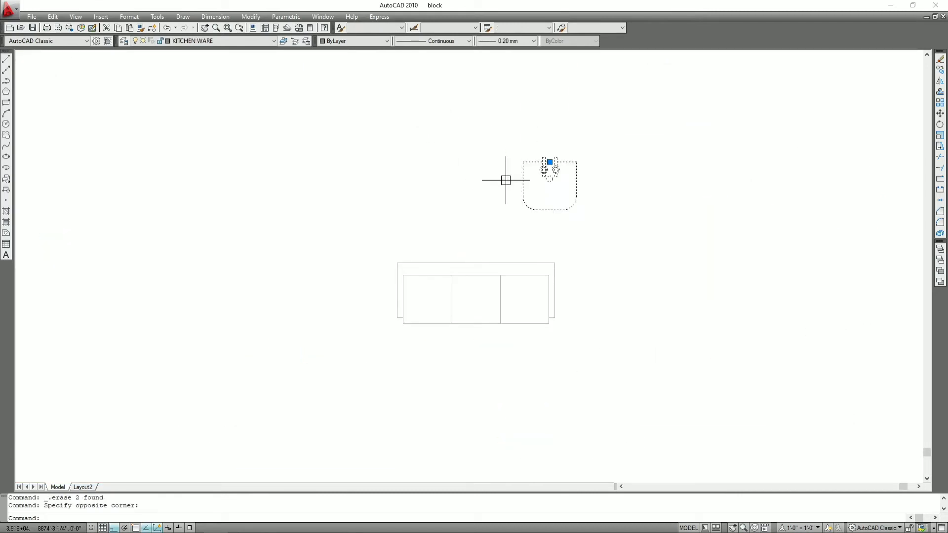
pyautogui.write('m')
pyautogui.press('Return')
pyautogui.click(549, 169)
pyautogui.scroll(-4, 452, 134)
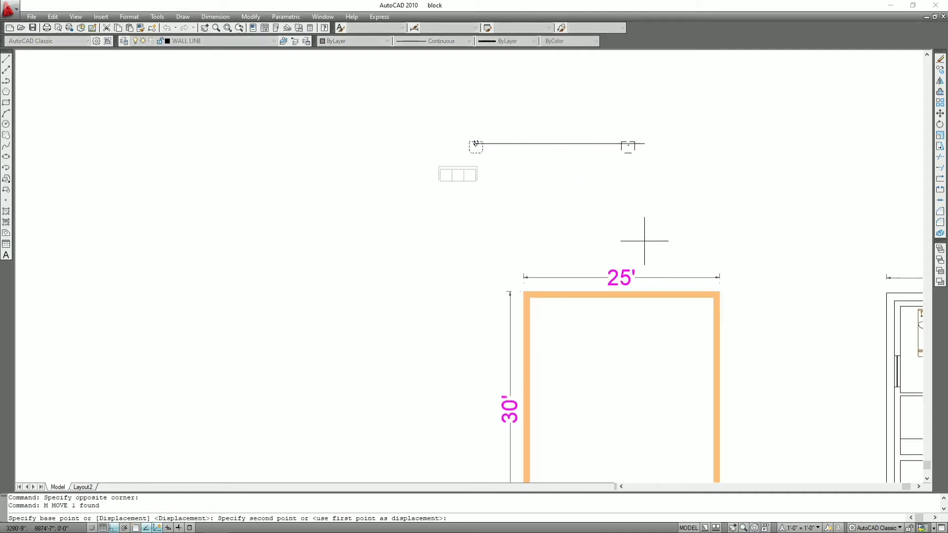
pyautogui.press('F8')
pyautogui.scroll(-4, 639, 242)
pyautogui.scroll(4, 622, 232)
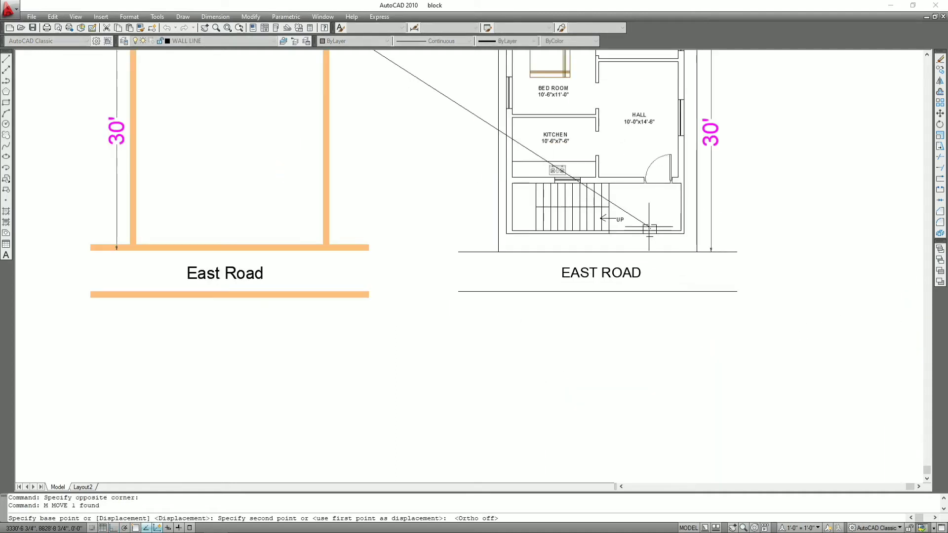
pyautogui.scroll(4, 598, 173)
pyautogui.scroll(3, 591, 157)
pyautogui.click(565, 146)
pyautogui.press('Escape')
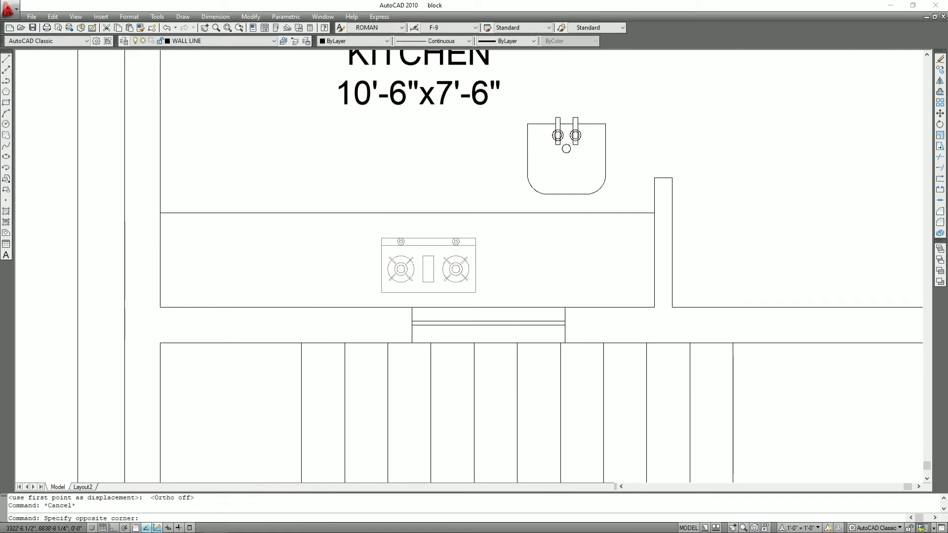
# Step: Rotate the sink block 180° about a base point in the kitchen
pyautogui.moveTo(592, 131); pyautogui.dragTo(572, 114)
pyautogui.press('Return')
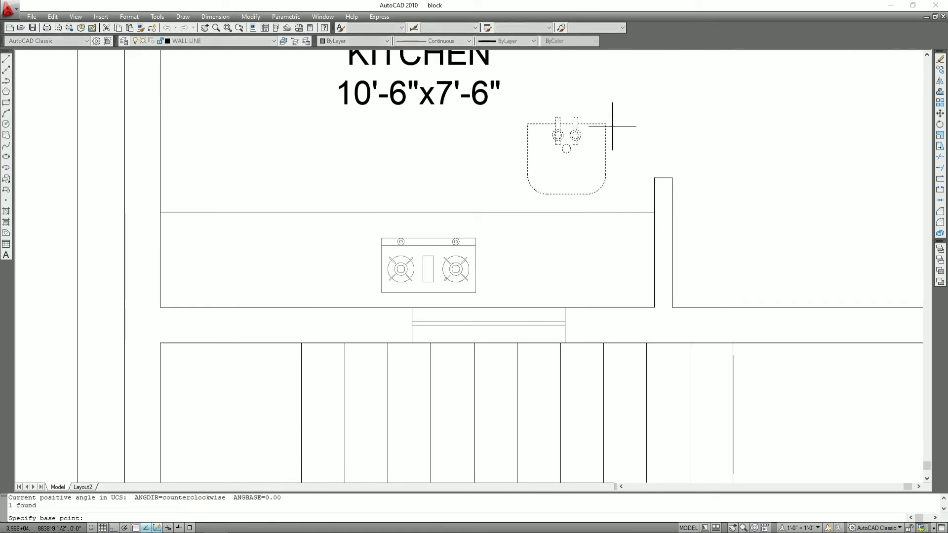
pyautogui.click(626, 110)
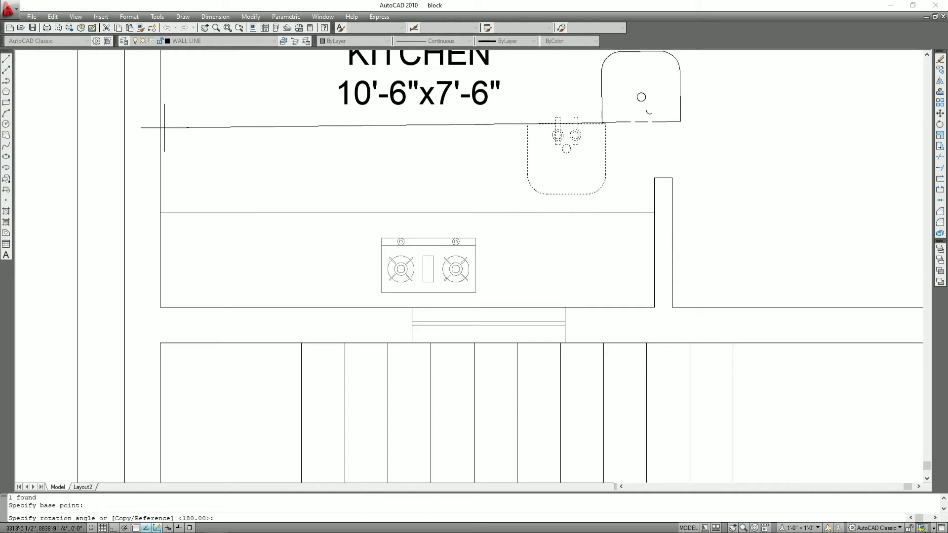
pyautogui.press('F8')
pyautogui.press('Escape')
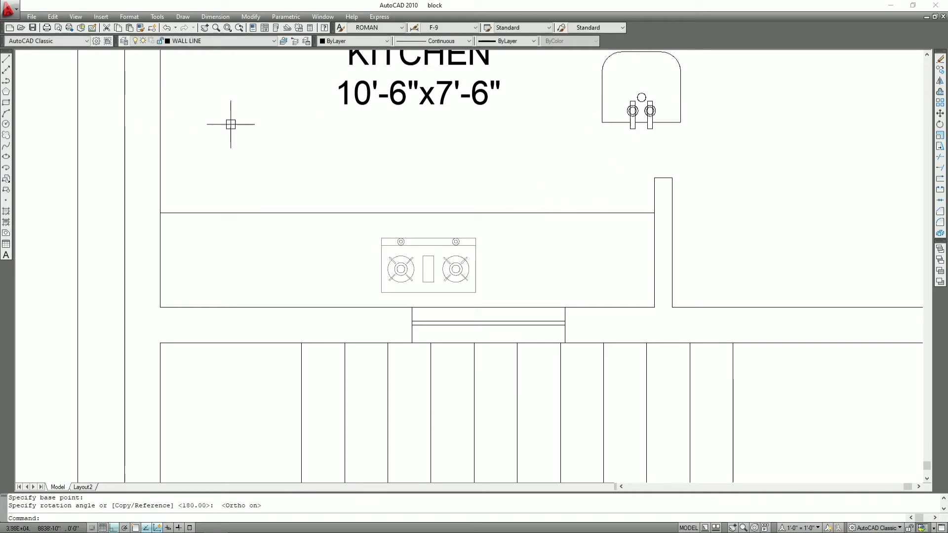
# Step: Move the turned sink onto the counter right beside the stove
pyautogui.click(631, 129)
pyautogui.write('m')
pyautogui.press('Return')
pyautogui.click(648, 102)
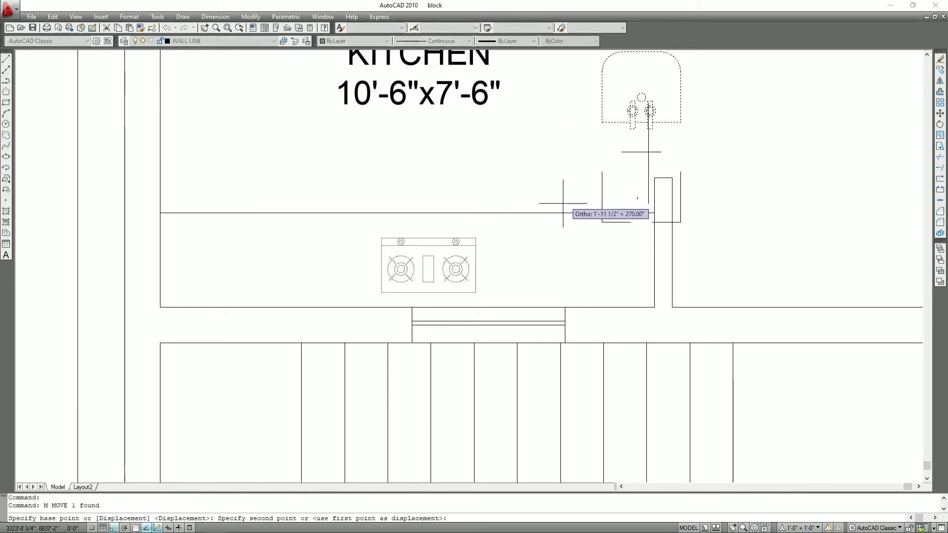
pyautogui.press('F8')
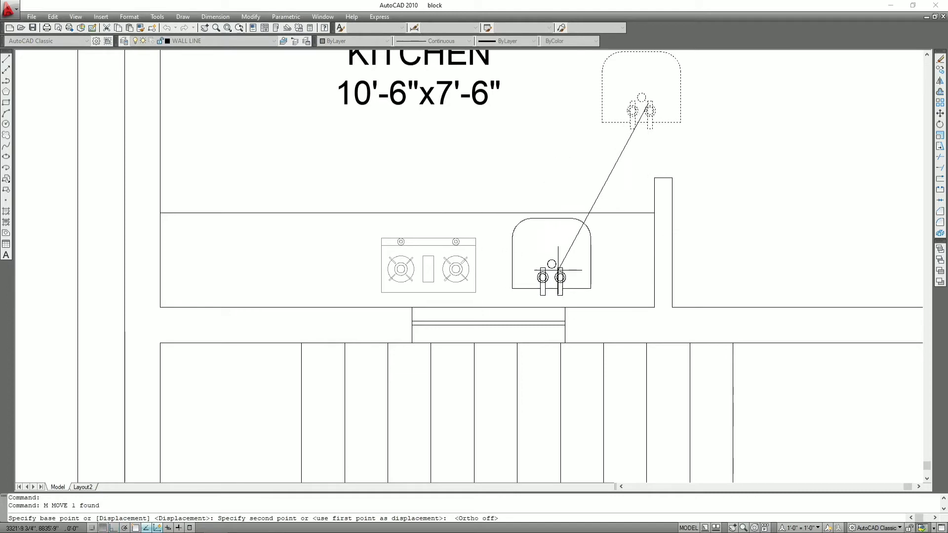
pyautogui.press('Escape')
pyautogui.scroll(-5, 488, 261)
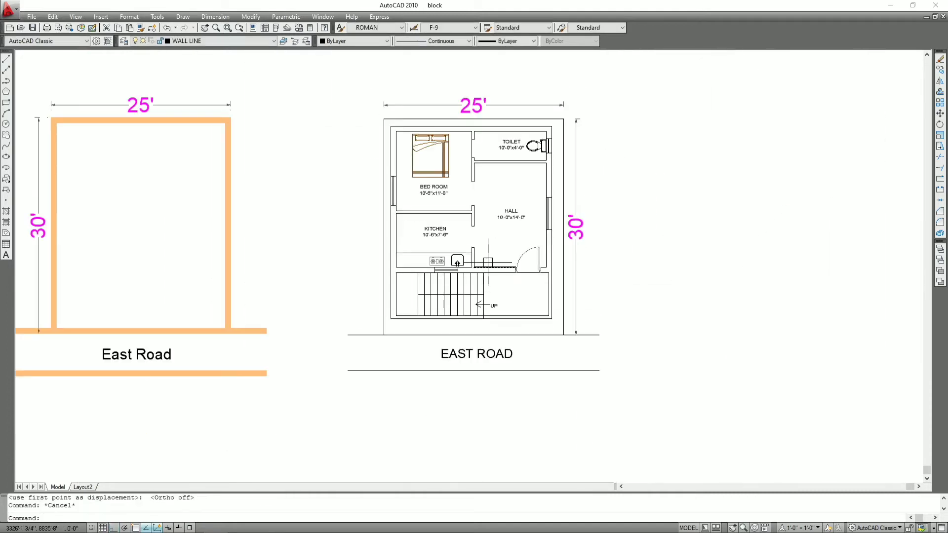
# Step: Move the spare sofa block into the hall of the floor plan
pyautogui.moveTo(497, 215); pyautogui.dragTo(526, 276, button='middle')
pyautogui.scroll(-2, 526, 275)
pyautogui.scroll(4, 233, 148)
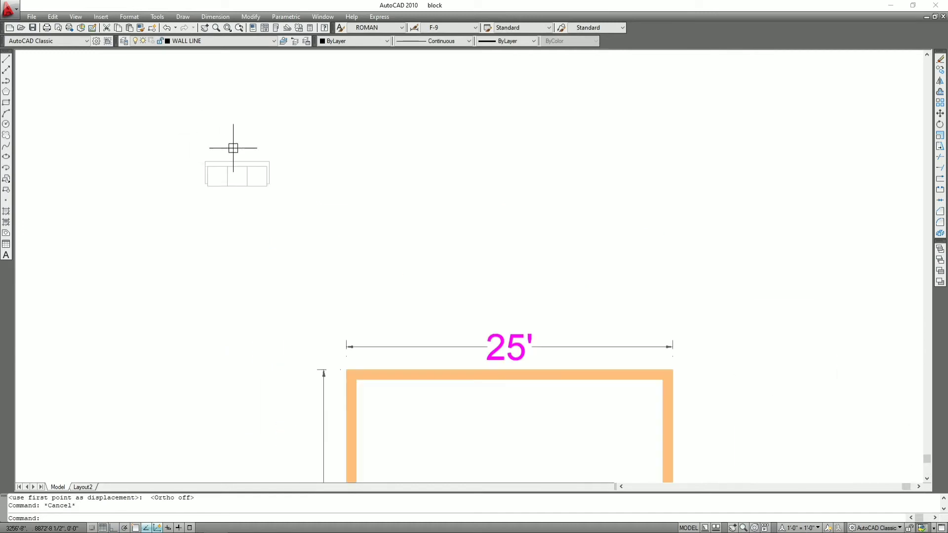
pyautogui.click(254, 162)
pyautogui.write('m')
pyautogui.press('Return')
pyautogui.click(251, 163)
pyautogui.scroll(-5, 217, 154)
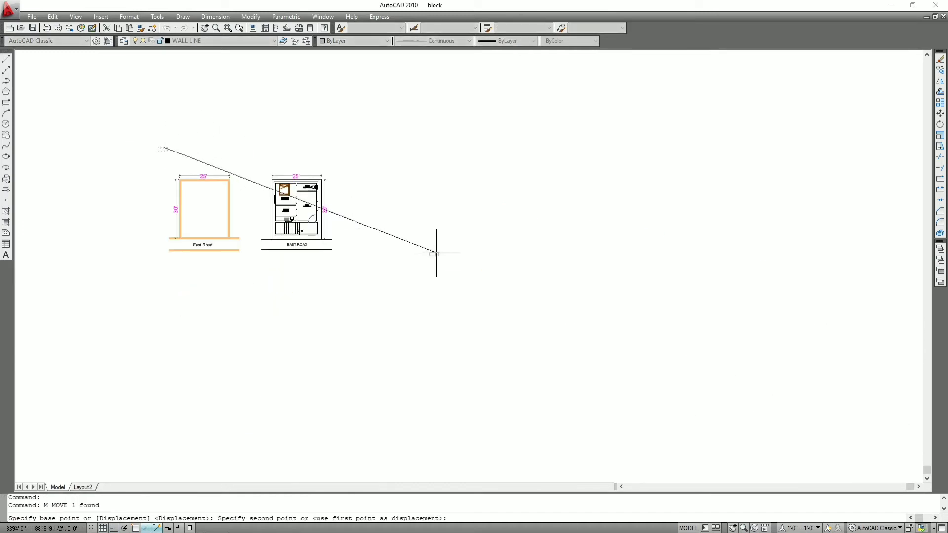
pyautogui.scroll(2, 258, 220)
pyautogui.moveTo(340, 170); pyautogui.dragTo(474, 249, button='middle')
pyautogui.scroll(3, 453, 260)
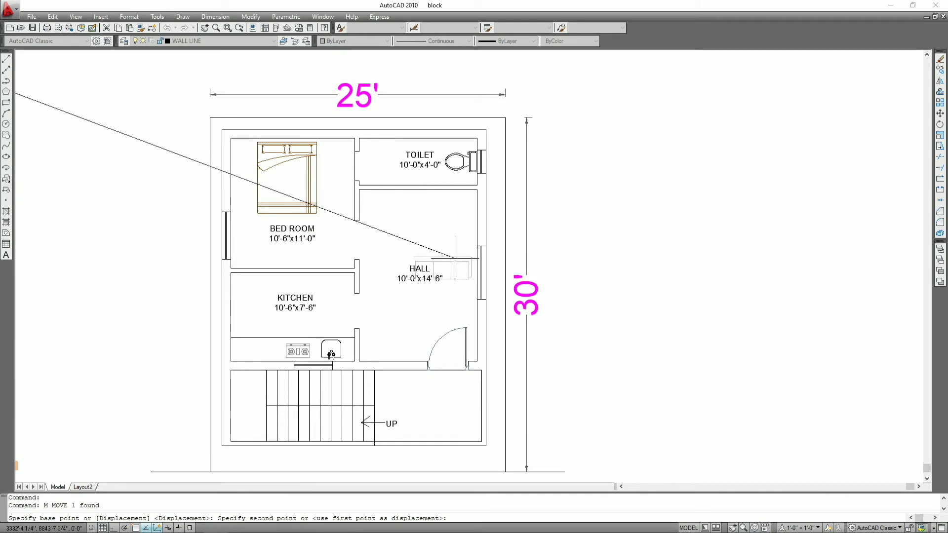
pyautogui.scroll(3, 454, 258)
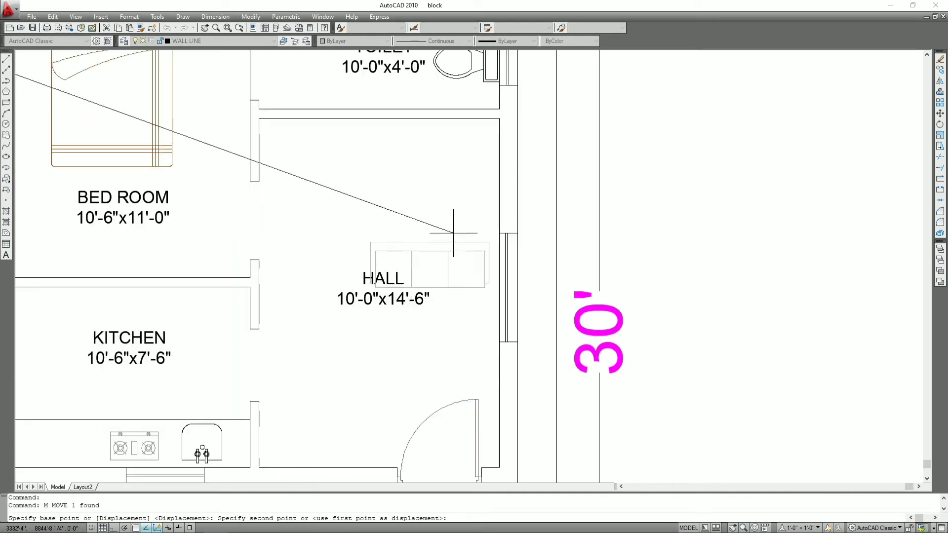
pyautogui.press('Escape')
# Step: Rotate the sofa 90° about its corner so it runs lengthwise
pyautogui.click(455, 204)
pyautogui.write('R')
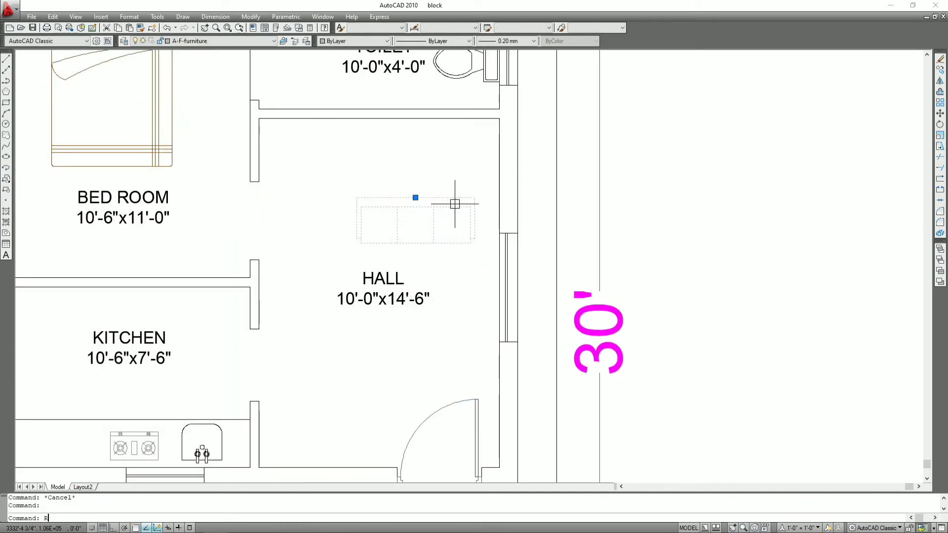
pyautogui.write('o')
pyautogui.press('Return')
pyautogui.click(476, 198)
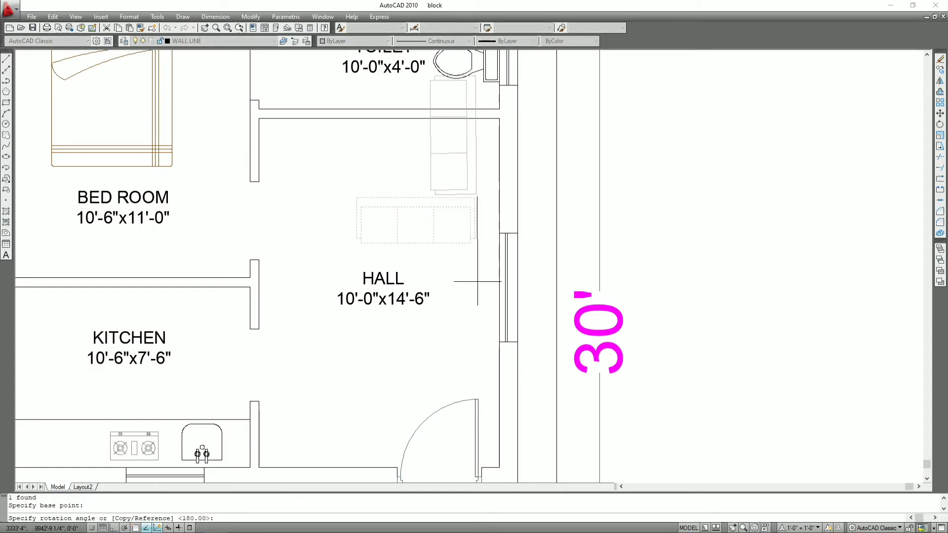
pyautogui.press('Escape')
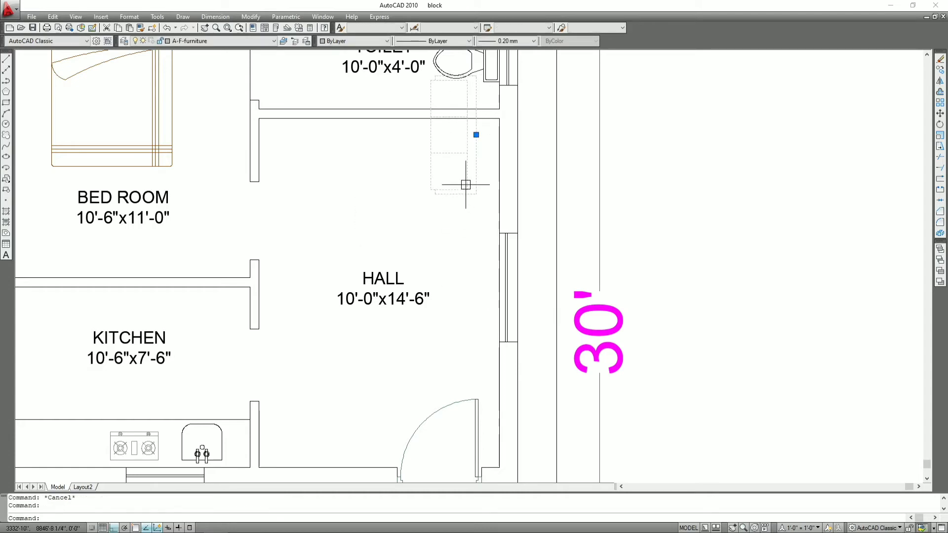
pyautogui.write('M')
# Step: Move the sofa down the hall and against the right wall
pyautogui.press('Return')
pyautogui.click(470, 170)
pyautogui.click(487, 338)
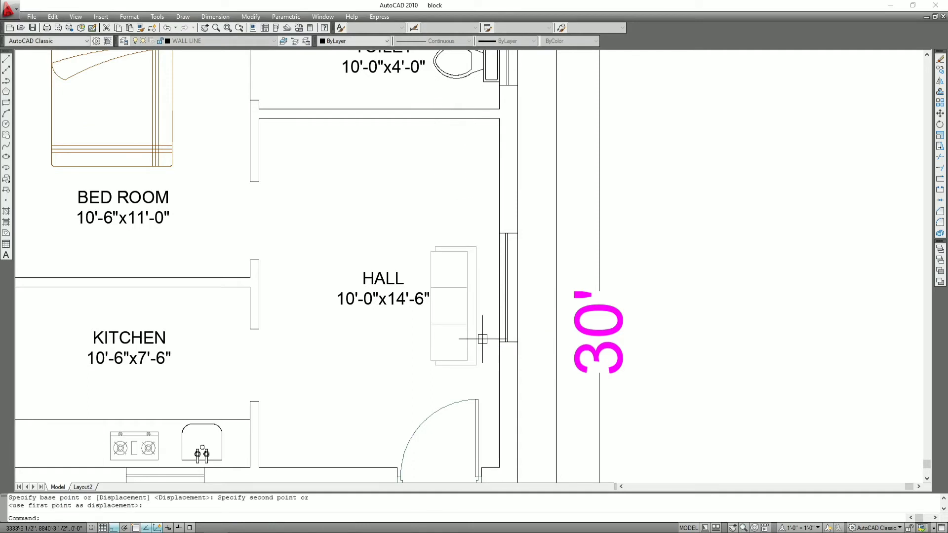
pyautogui.press('Escape')
pyautogui.click(470, 314)
pyautogui.write('m')
pyautogui.press('Return')
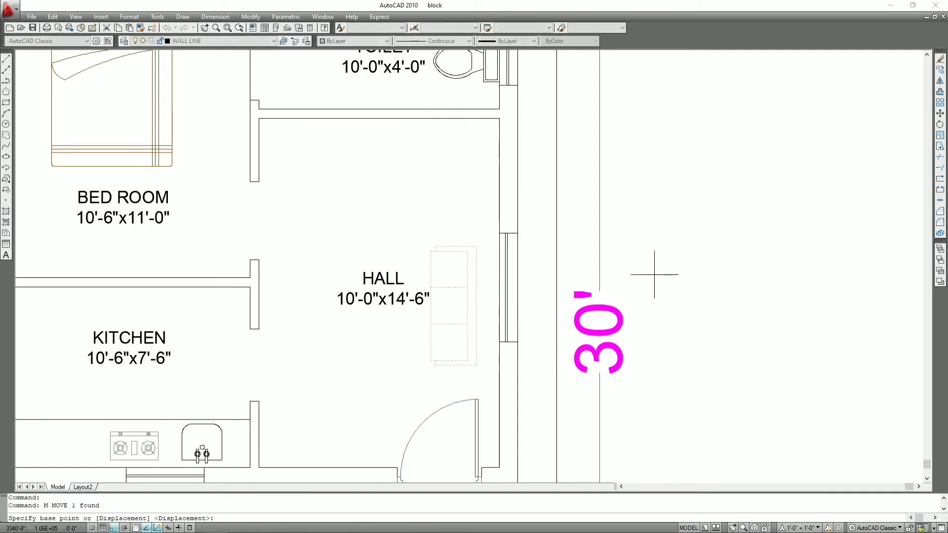
pyautogui.click(654, 274)
pyautogui.press('Escape')
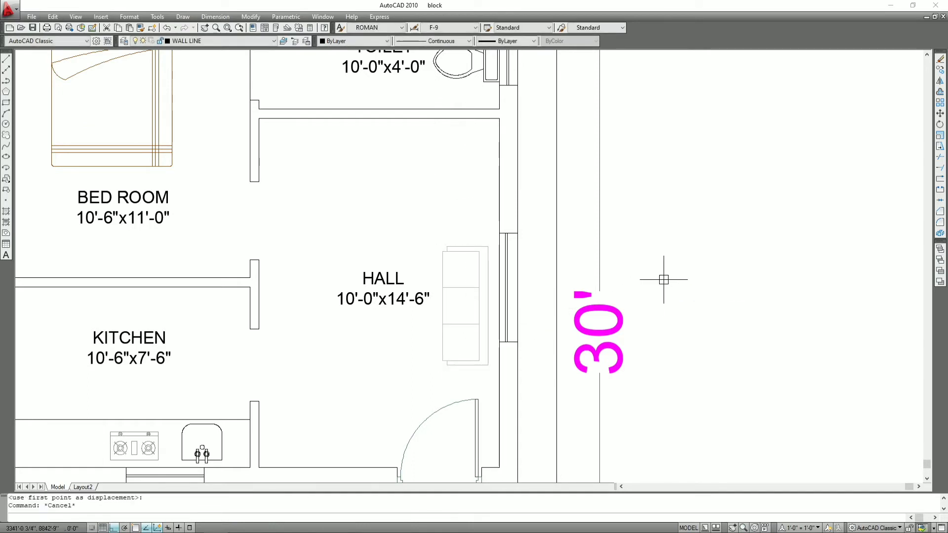
pyautogui.scroll(-2, 472, 231)
# Step: Grip-move the HALL label to the left so it clears the sofa
pyautogui.moveTo(432, 226); pyautogui.dragTo(475, 250, button='middle')
pyautogui.click(461, 280)
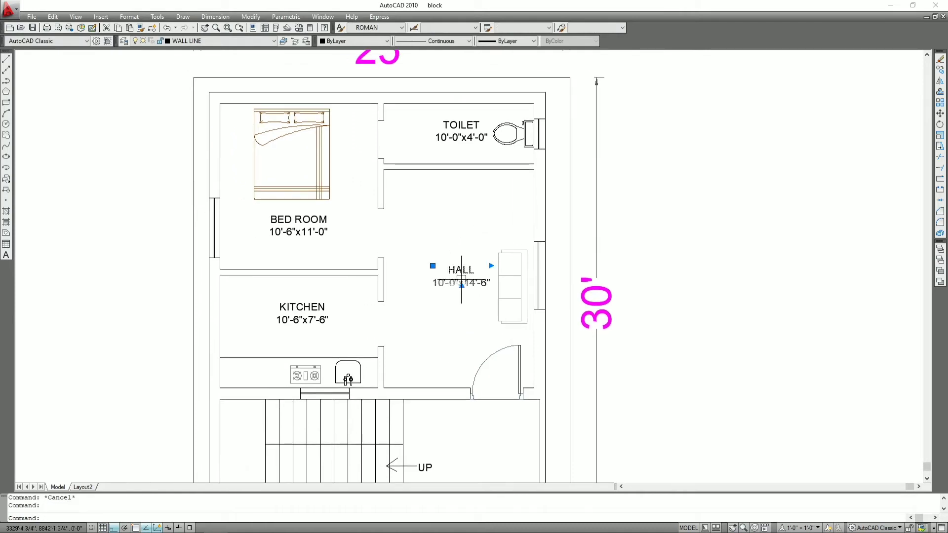
pyautogui.click(461, 285)
pyautogui.click(448, 227)
pyautogui.press('Escape')
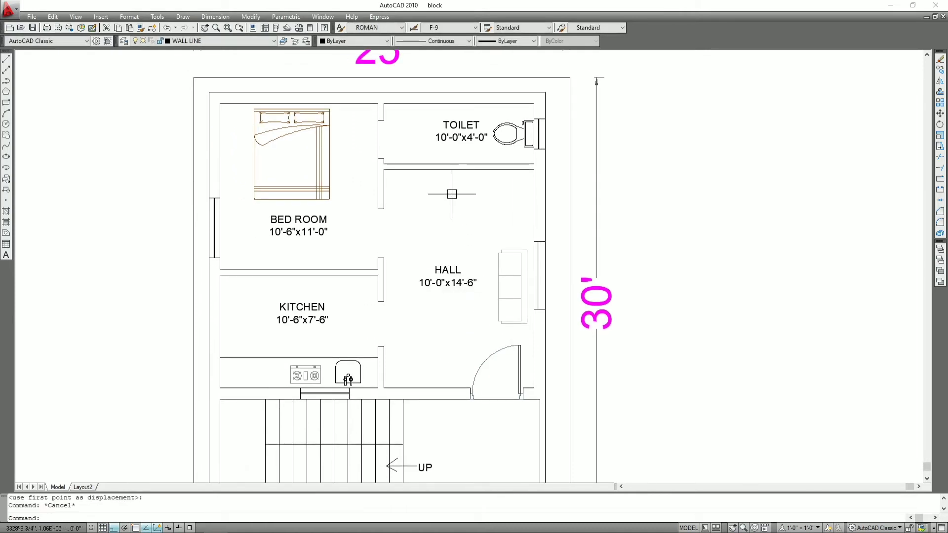
pyautogui.moveTo(451, 194); pyautogui.dragTo(509, 214, button='middle')
pyautogui.scroll(2, 513, 206)
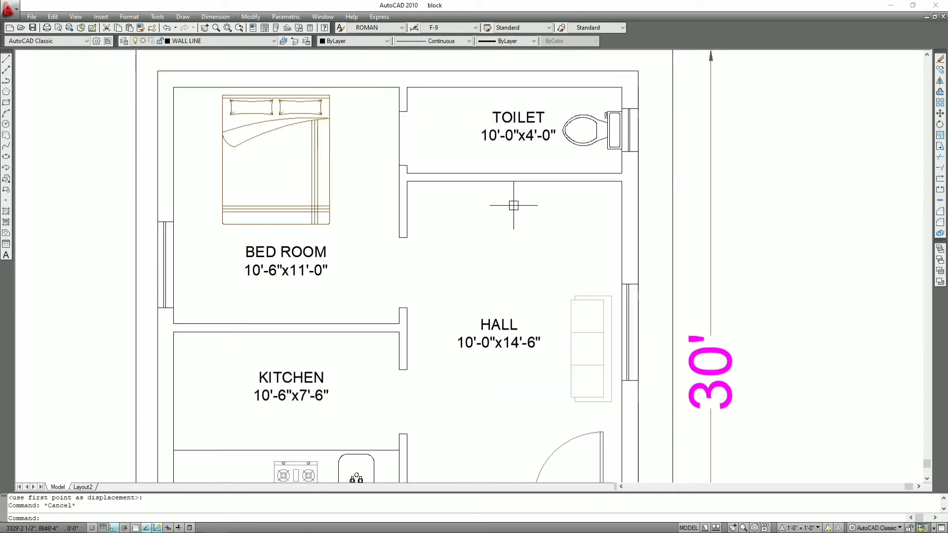
pyautogui.scroll(-2, 510, 198)
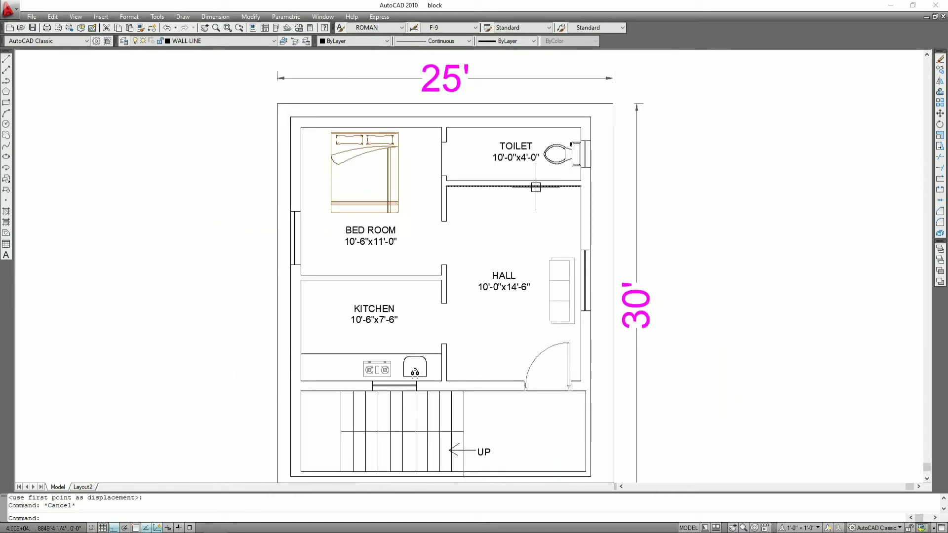
# Step: Offset the hall's top wall line by 15, then cancel the unfinished offset
pyautogui.press('Escape')
pyautogui.write('o')
pyautogui.press('Return')
pyautogui.write('1')
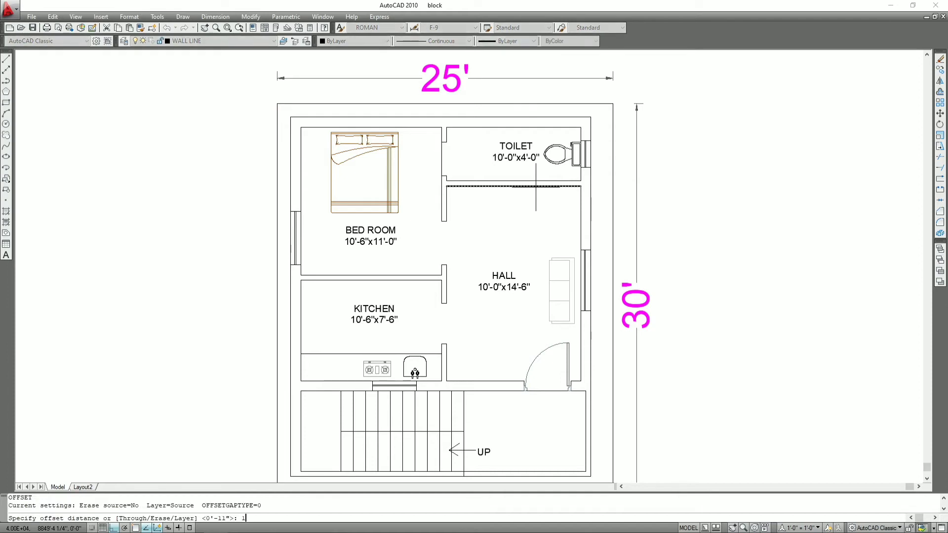
pyautogui.write('5')
pyautogui.press('Return')
pyautogui.click(535, 187)
pyautogui.click(531, 218)
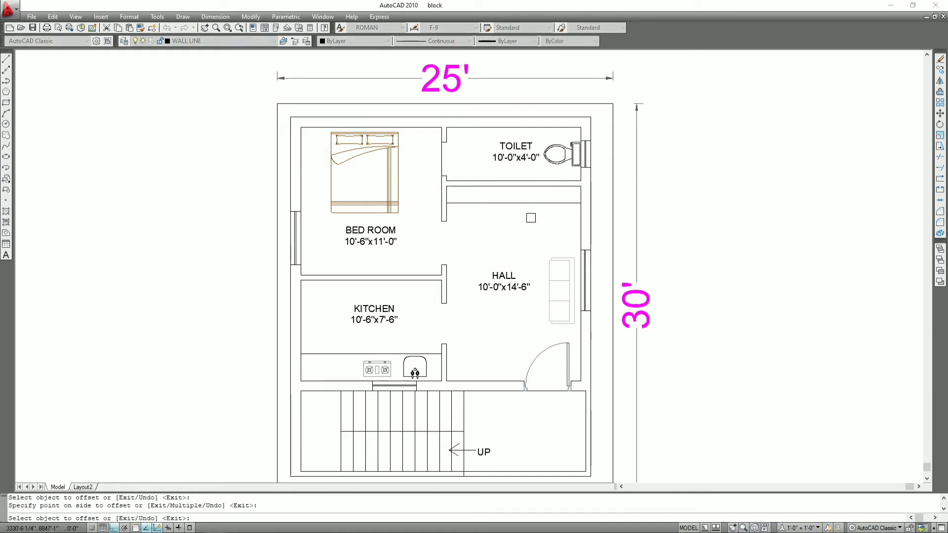
pyautogui.scroll(2, 531, 218)
pyautogui.press('Escape')
pyautogui.write('RE')
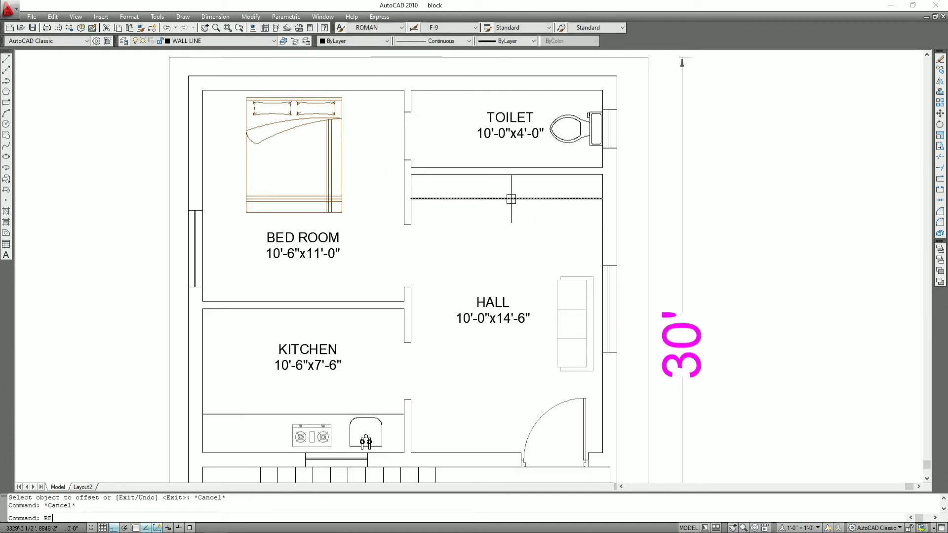
# Step: Draw a thin rectangular handle bar across the cupboard
pyautogui.write('C')
pyautogui.press('Return')
pyautogui.scroll(3, 482, 181)
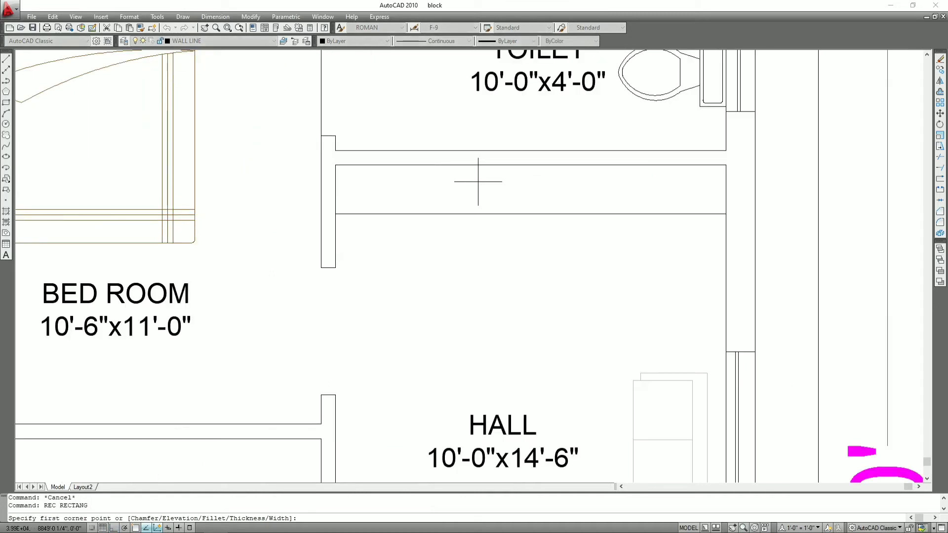
pyautogui.click(479, 182)
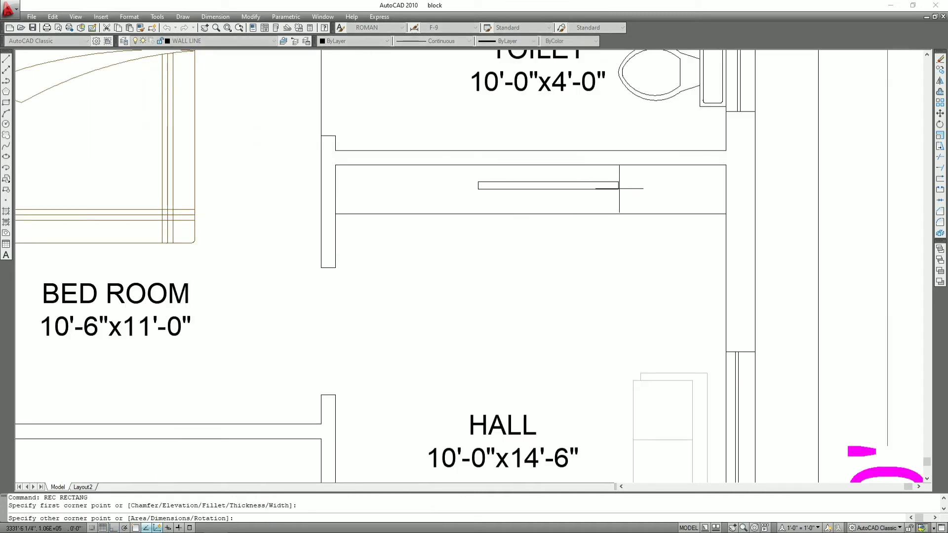
pyautogui.click(634, 188)
pyautogui.press('Escape')
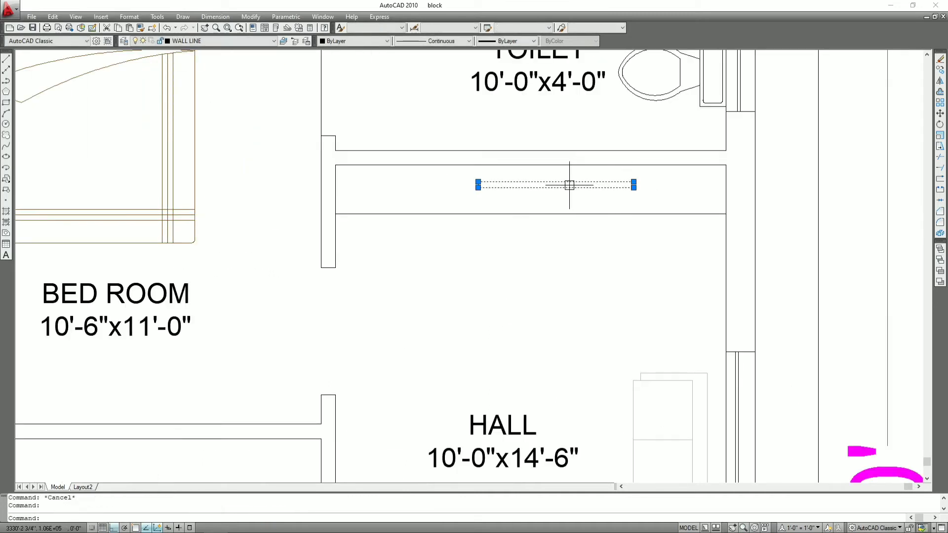
# Step: Move the handle bar slightly lower inside the cupboard
pyautogui.write('m')
pyautogui.press('Return')
pyautogui.click(568, 267)
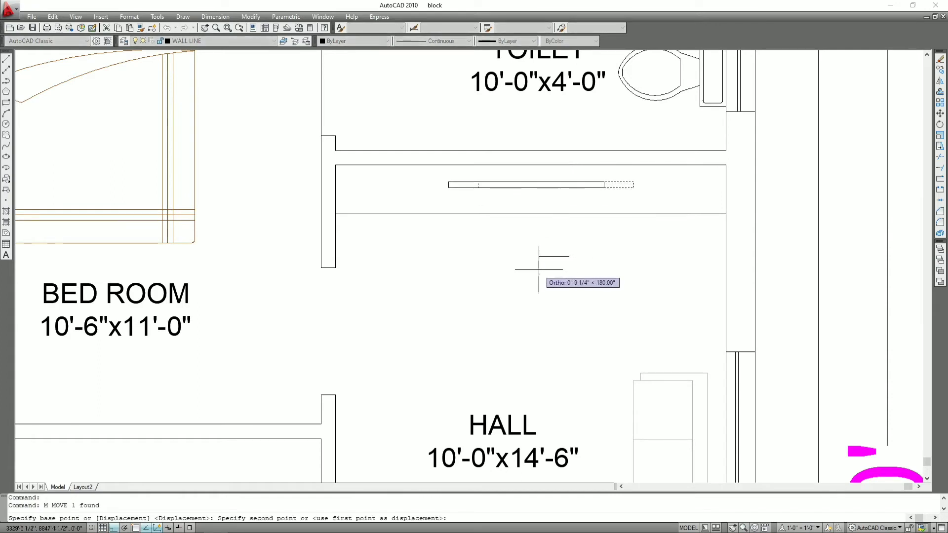
pyautogui.press('F8')
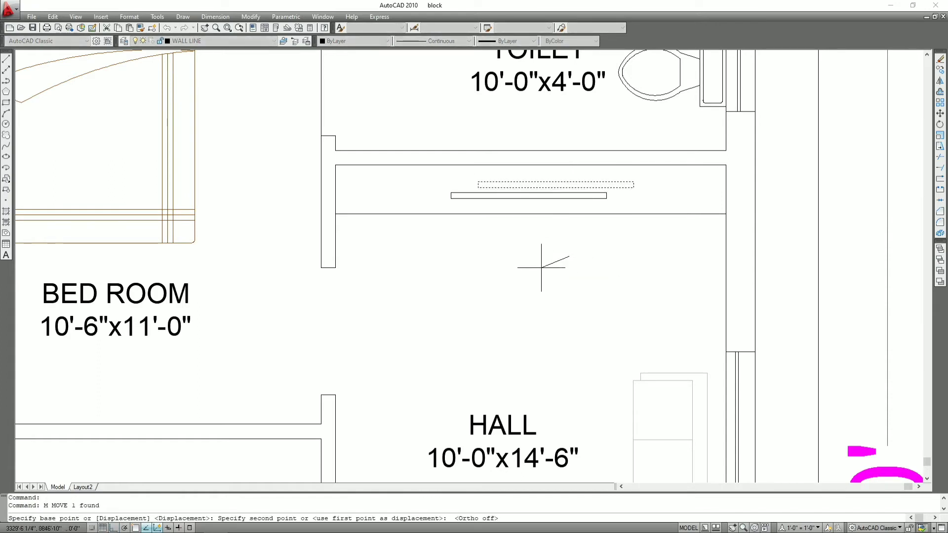
pyautogui.click(546, 266)
pyautogui.press('Escape')
pyautogui.press('Escape')
# Step: Draw a vertical divider line from the cupboard's top to bottom edge; trim cancelled
pyautogui.write('l')
pyautogui.press('Return')
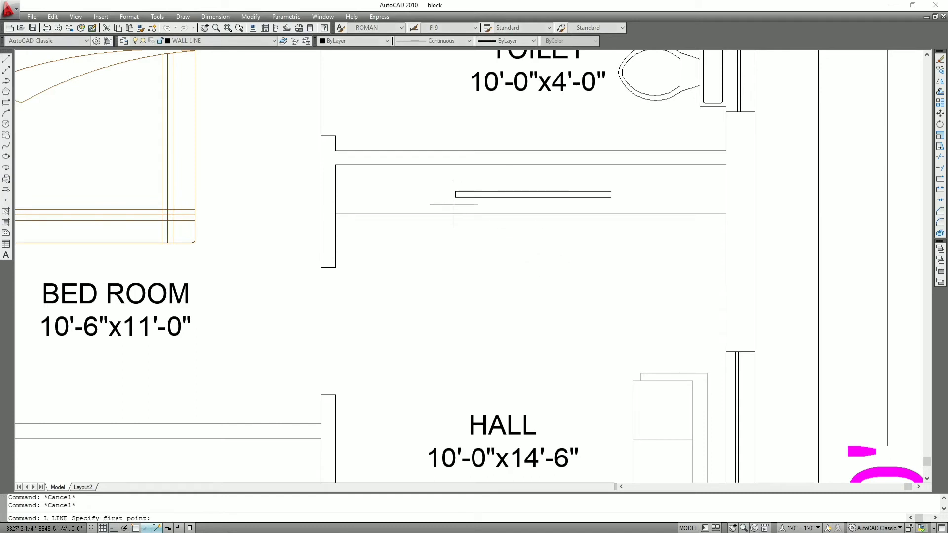
pyautogui.click(444, 216)
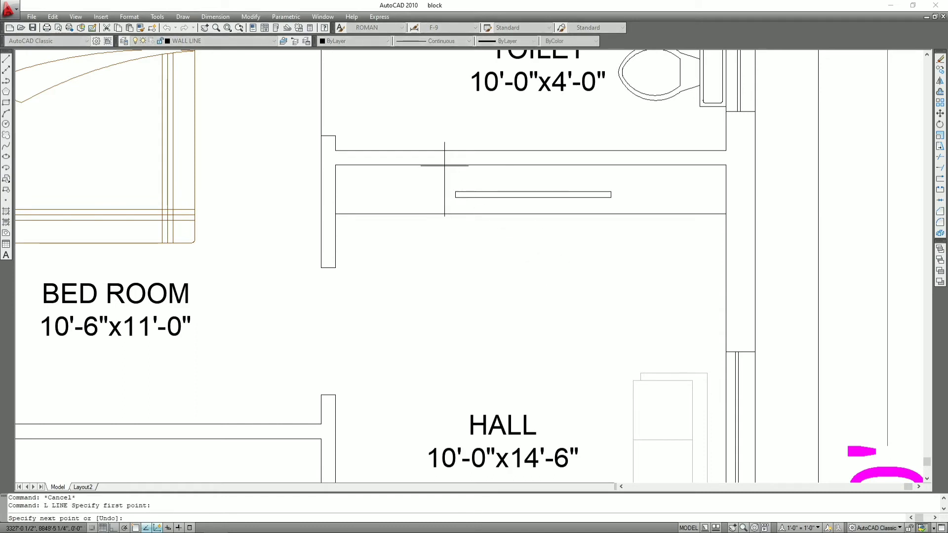
pyautogui.click(444, 164)
pyautogui.press('Escape')
pyautogui.press('Escape')
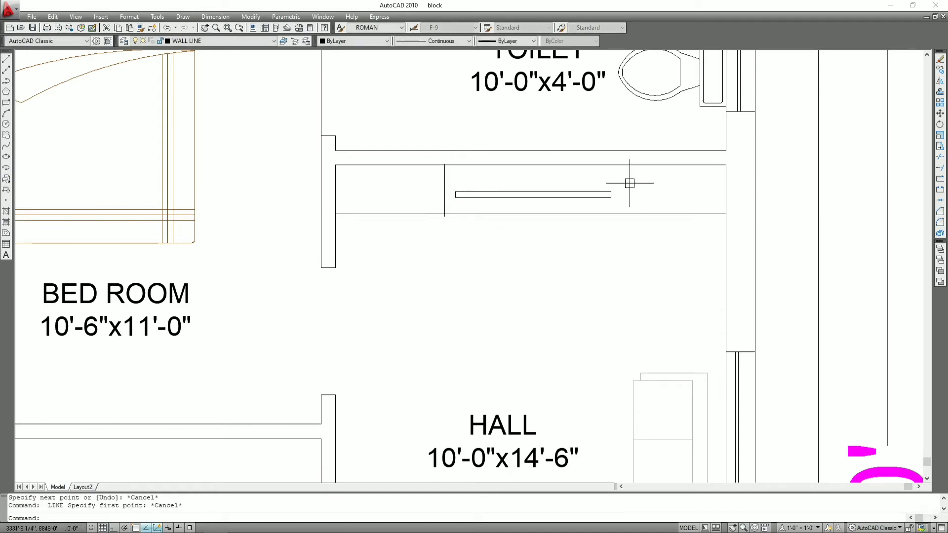
pyautogui.write('TR')
pyautogui.press('Return')
pyautogui.scroll(5, 469, 224)
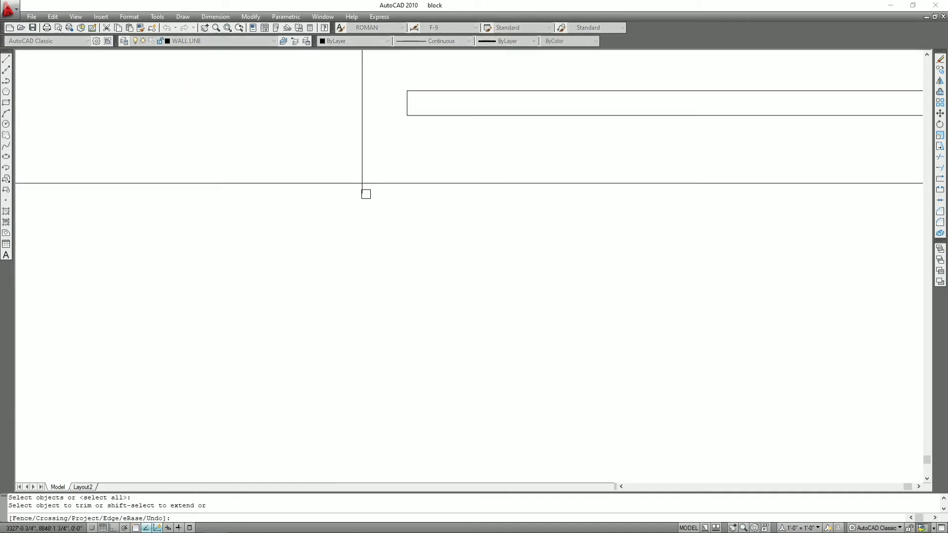
pyautogui.scroll(-5, 348, 195)
pyautogui.press('Escape')
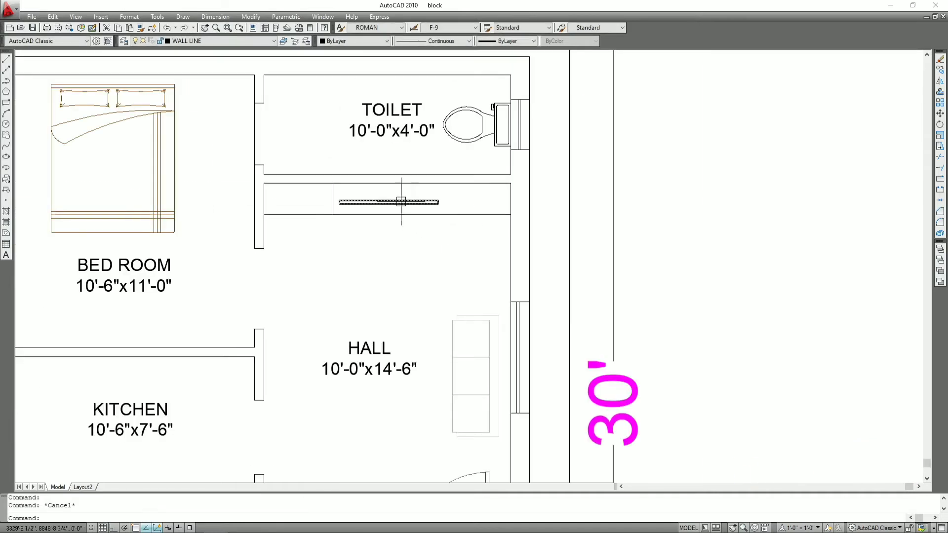
# Step: Copy the divider horizontally to the cupboard's other end with Ortho on
pyautogui.click(333, 196)
pyautogui.write('CP')
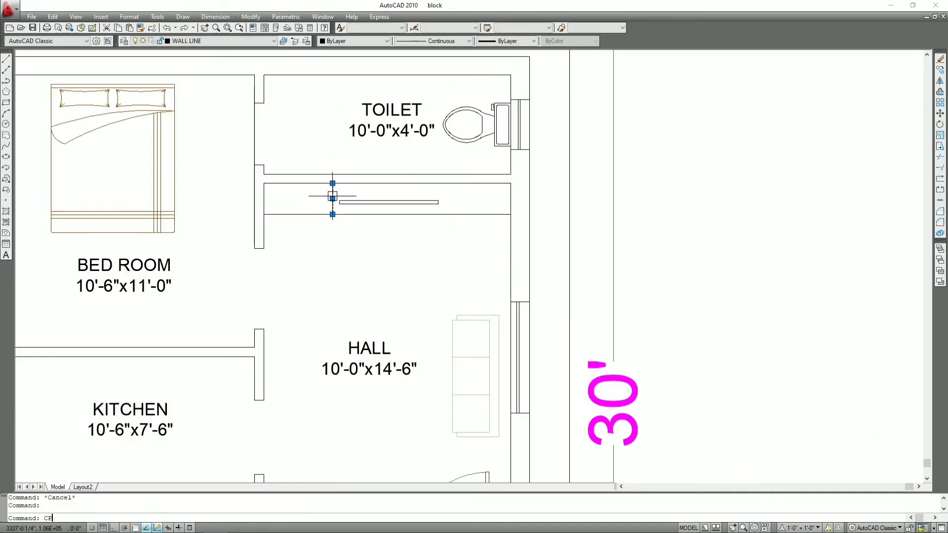
pyautogui.press('Return')
pyautogui.click(346, 213)
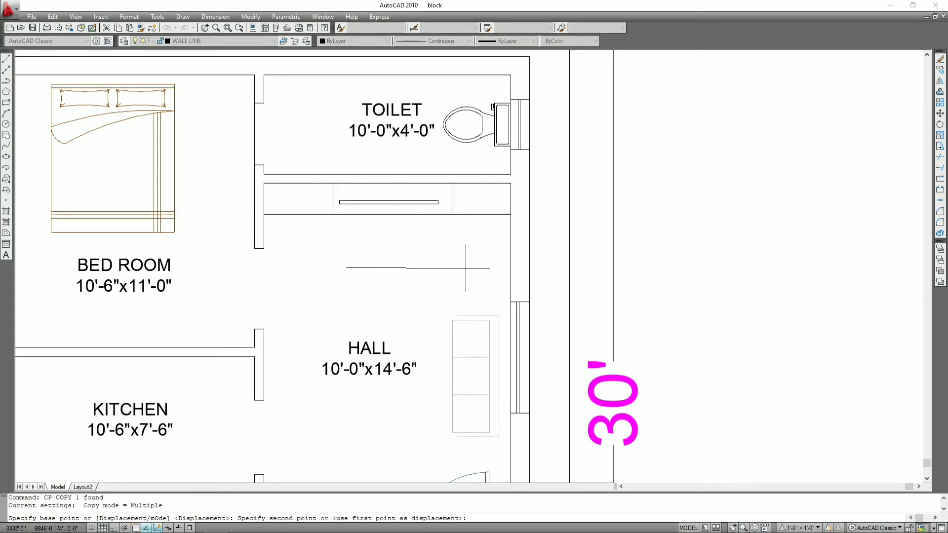
pyautogui.press('F8')
pyautogui.click(461, 262)
pyautogui.press('Escape')
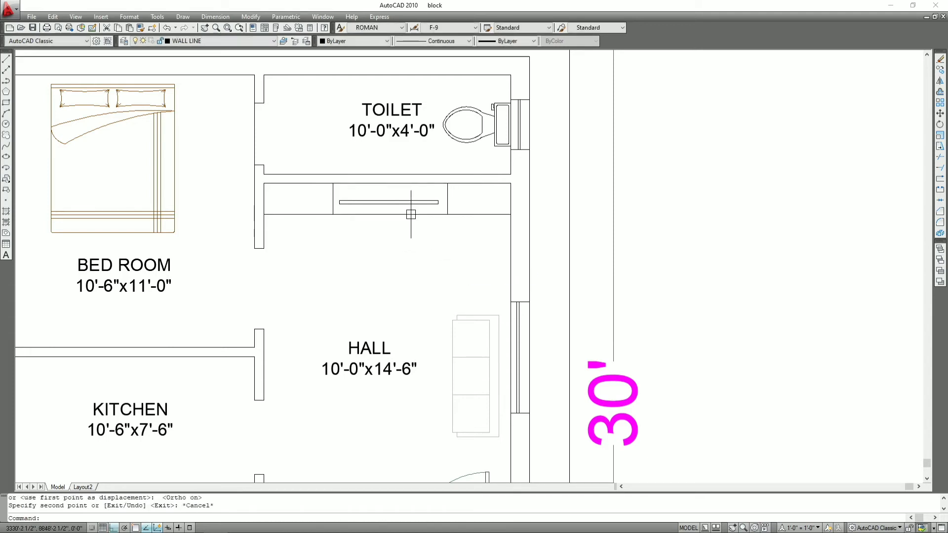
pyautogui.scroll(-2, 416, 214)
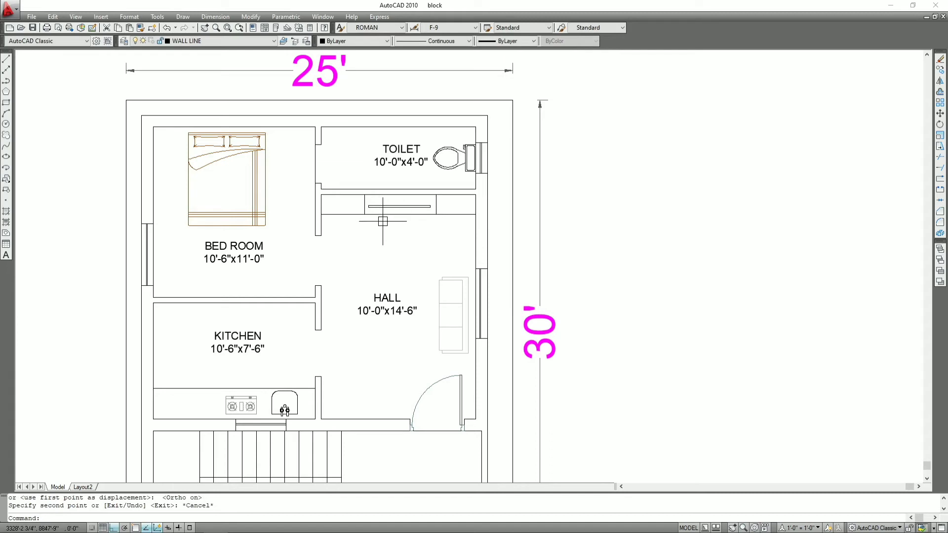
pyautogui.scroll(1, 476, 232)
pyautogui.scroll(1, 515, 206)
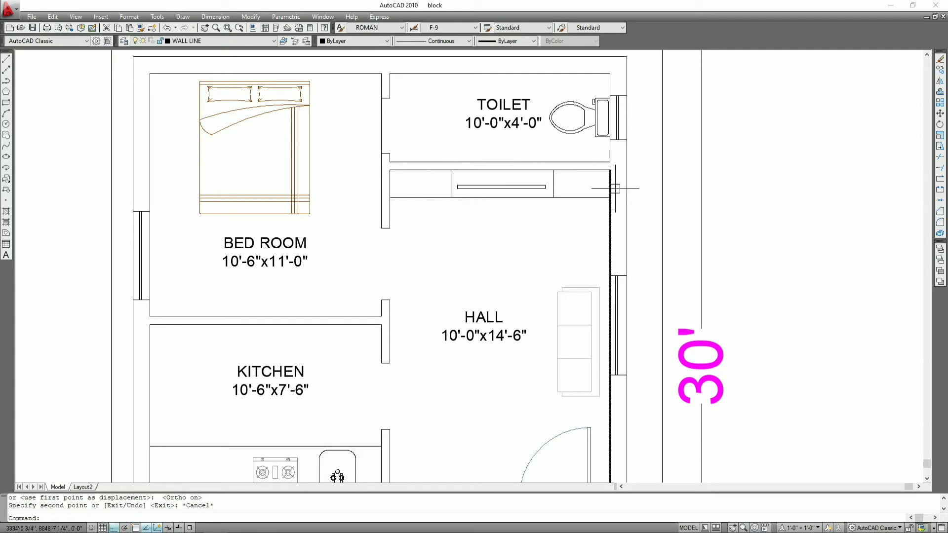
pyautogui.scroll(-1, 578, 237)
pyautogui.scroll(-1, 558, 252)
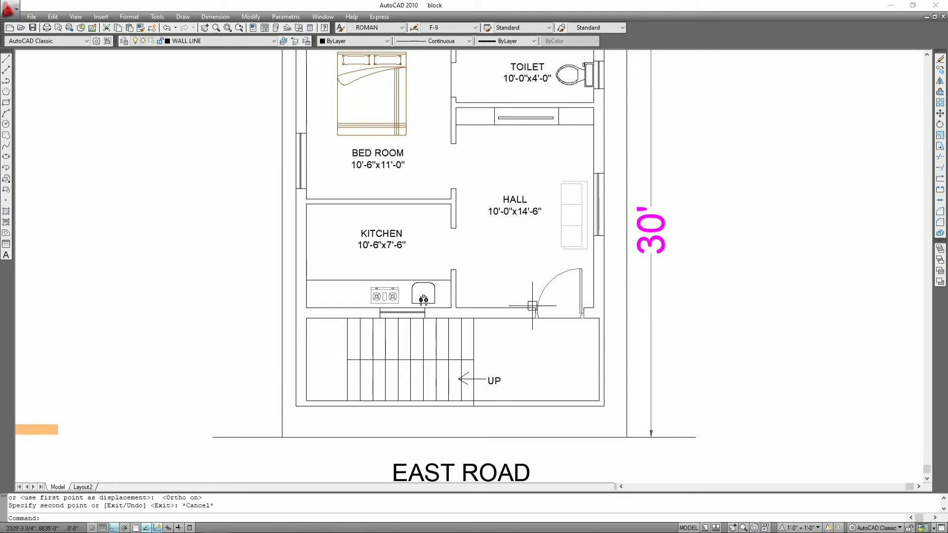
pyautogui.moveTo(373, 238); pyautogui.dragTo(453, 267, button='middle')
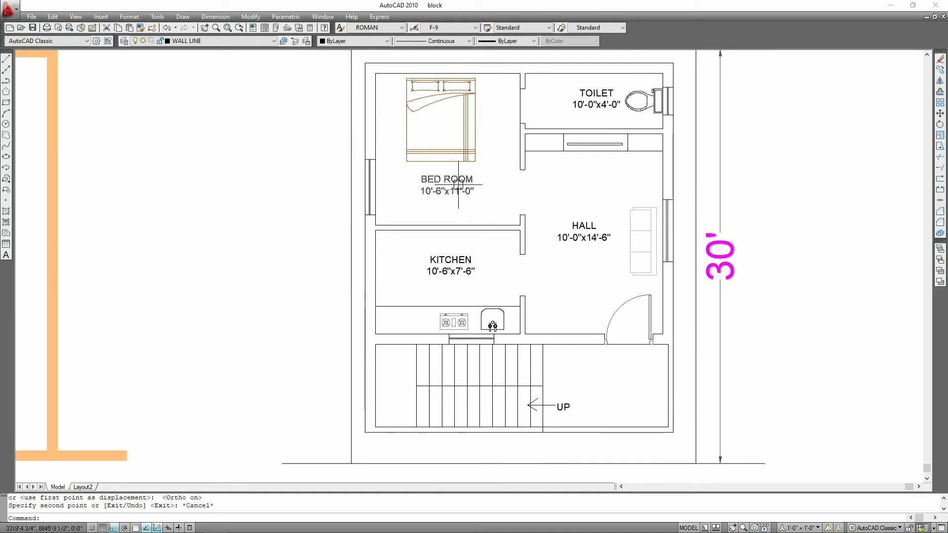
pyautogui.moveTo(445, 185); pyautogui.dragTo(430, 243, button='middle')
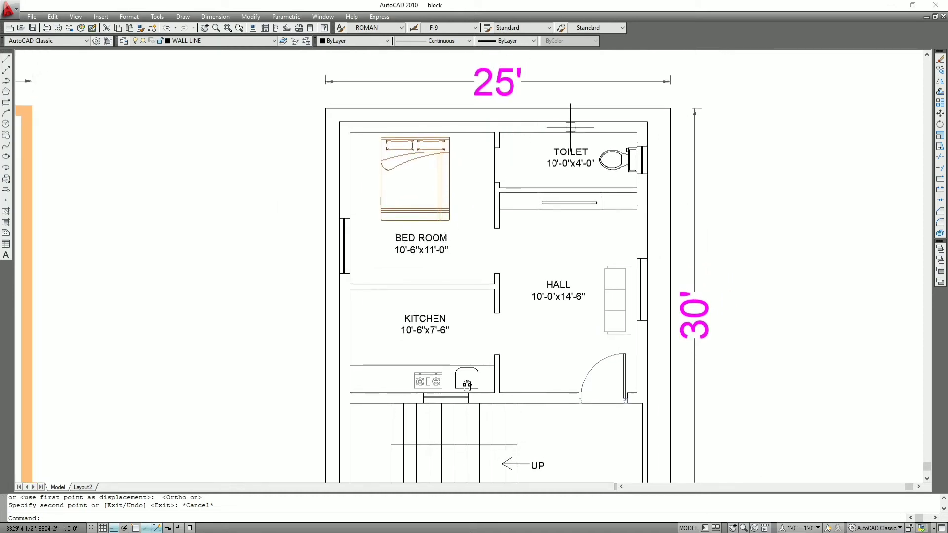
pyautogui.scroll(-2, 592, 155)
pyautogui.scroll(1, 591, 204)
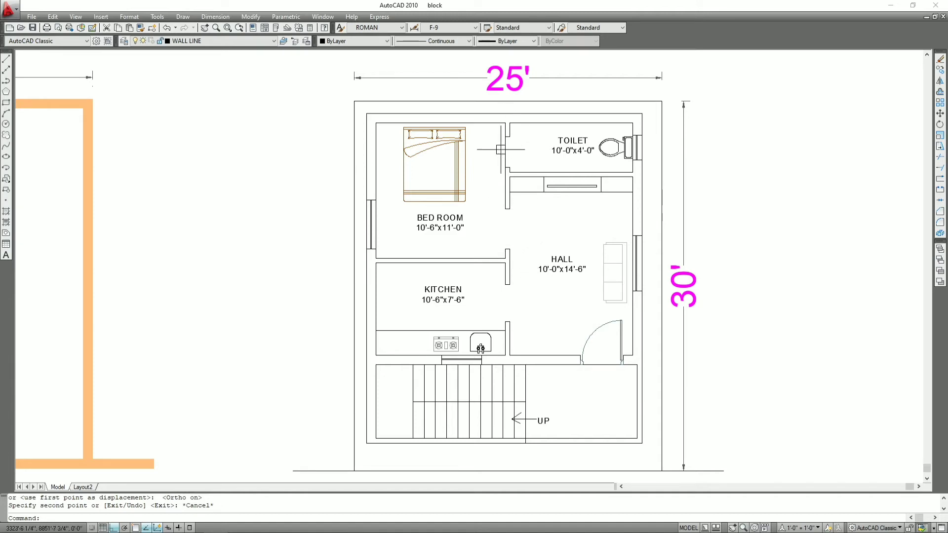
# Step: Copy the entrance door from its hinge to a spot higher up the hall's right wall
pyautogui.press('Escape')
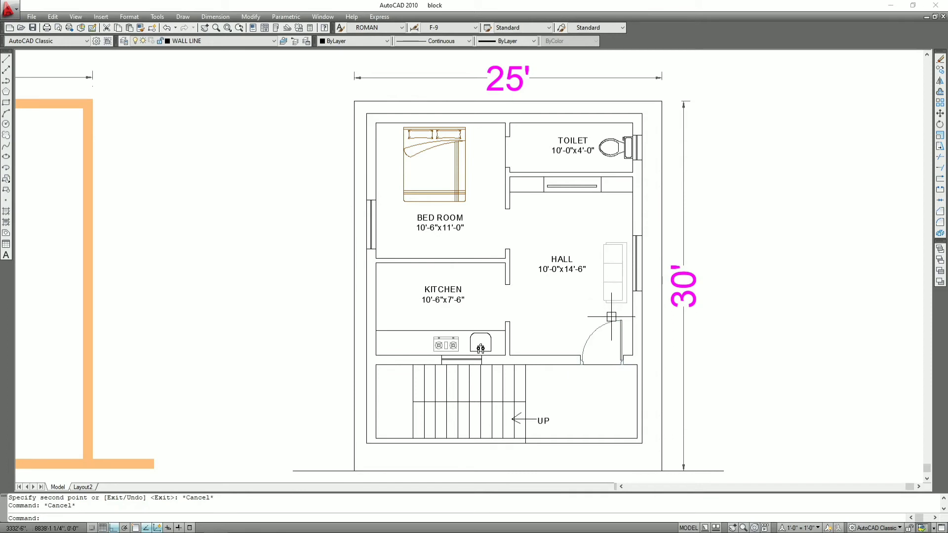
pyautogui.click(618, 330)
pyautogui.write('CP')
pyautogui.press('Return')
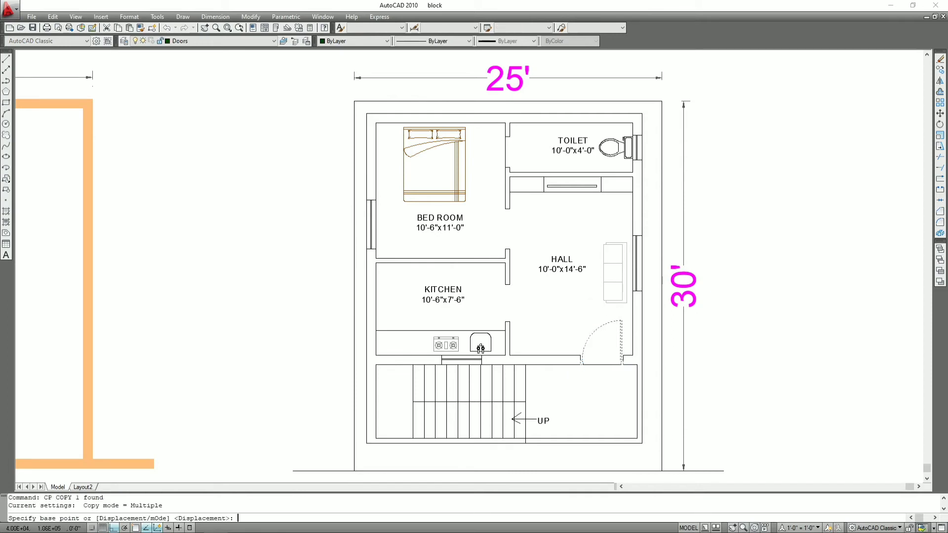
pyautogui.click(581, 364)
pyautogui.click(582, 252)
pyautogui.press('Escape')
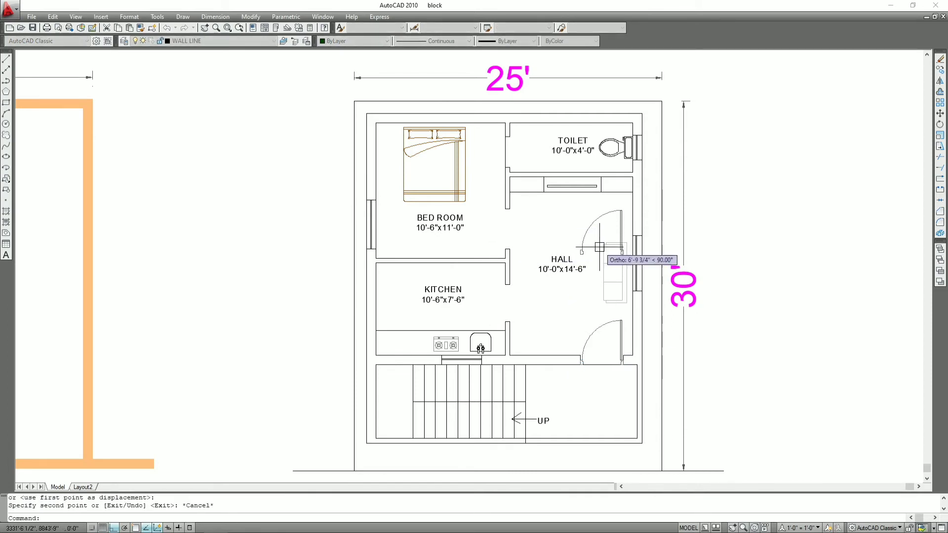
pyautogui.press('Escape')
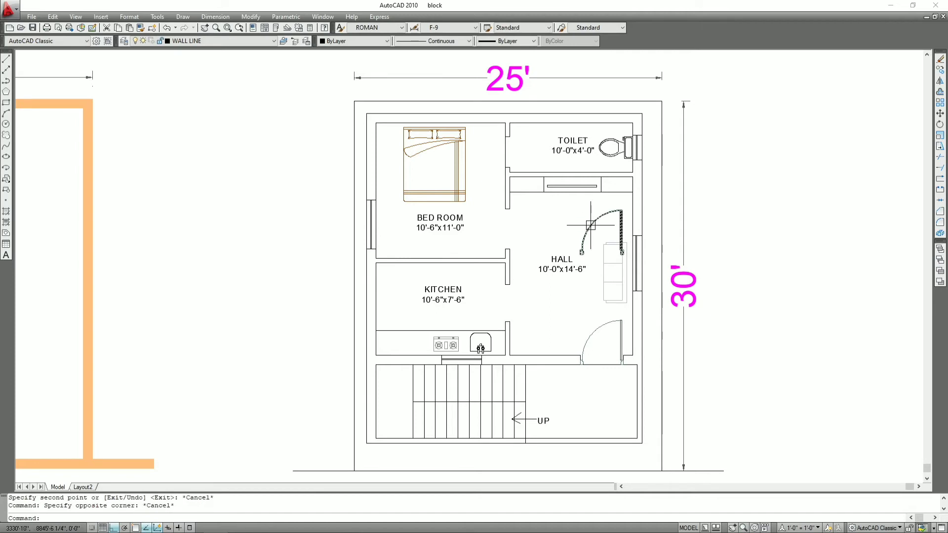
# Step: Start rotating the copied door about a base point, then cancel the rotation
pyautogui.click(591, 225)
pyautogui.write('R')
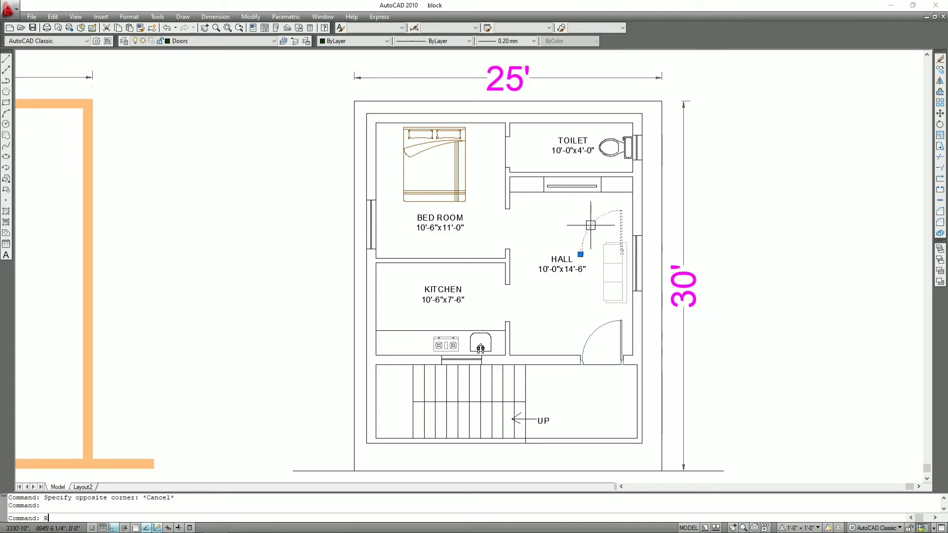
pyautogui.write('O')
pyautogui.press('Return')
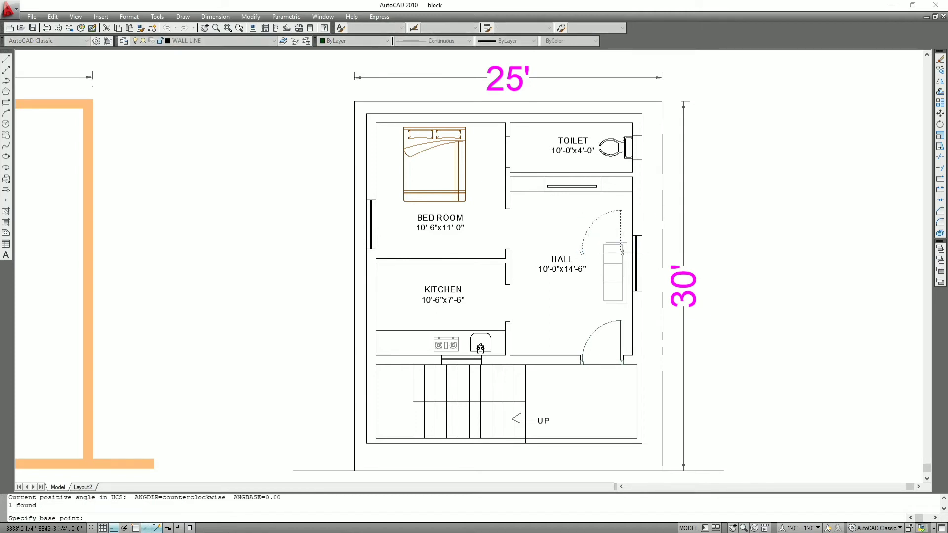
pyautogui.click(622, 252)
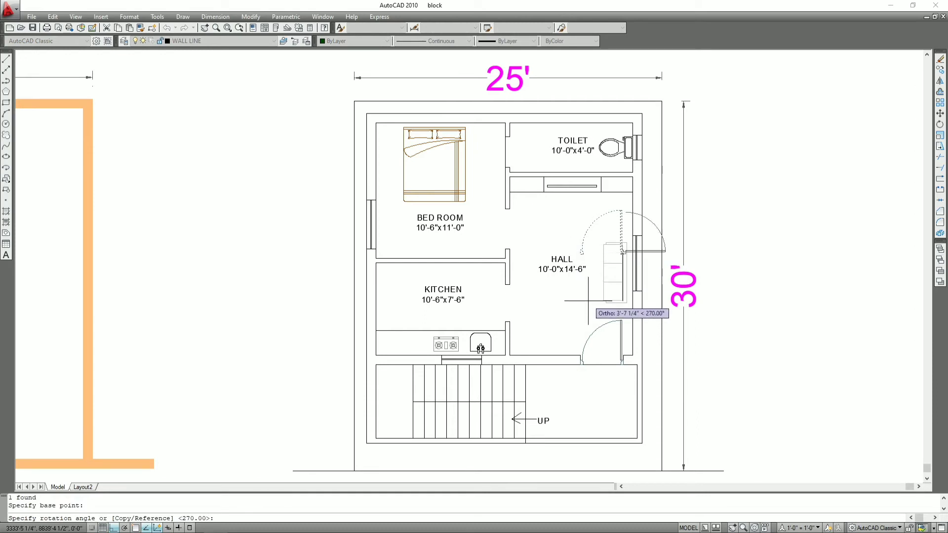
pyautogui.press('Escape')
pyautogui.scroll(2, 642, 263)
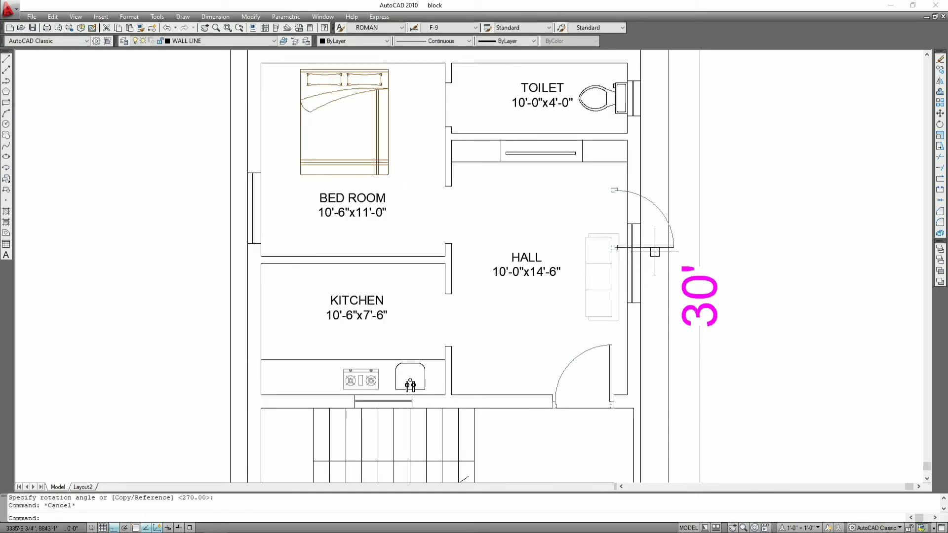
# Step: Start moving the copied door from a picked base point, then cancel
pyautogui.click(655, 245)
pyautogui.press('Return')
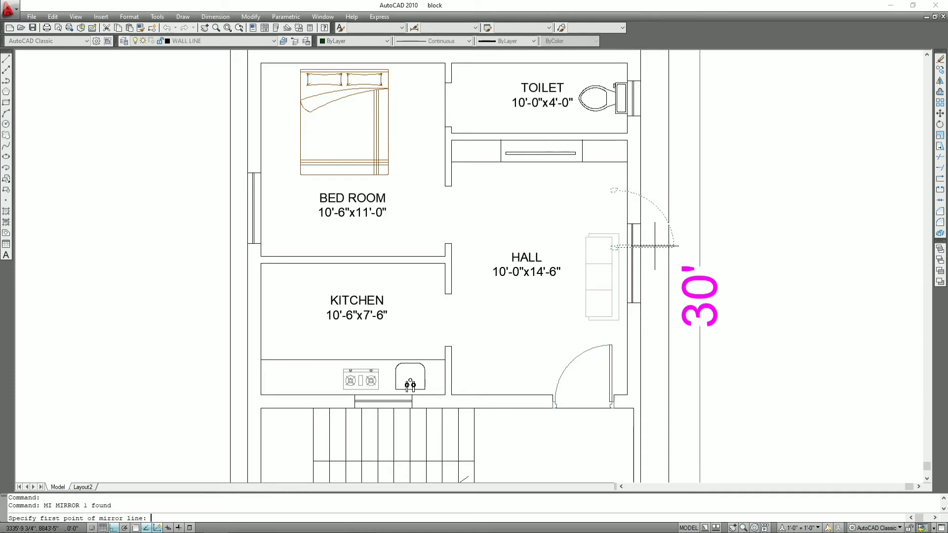
pyautogui.scroll(-3, 655, 246)
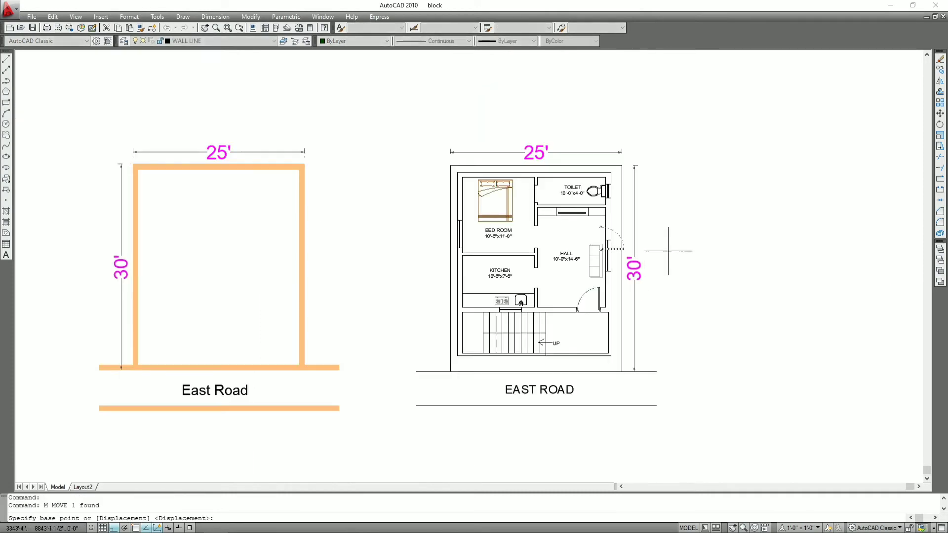
pyautogui.click(669, 250)
pyautogui.scroll(2, 684, 254)
pyautogui.press('Escape')
# Step: Retry the MOVE on the copied door with a new base point, then cancel again
pyautogui.click(612, 247)
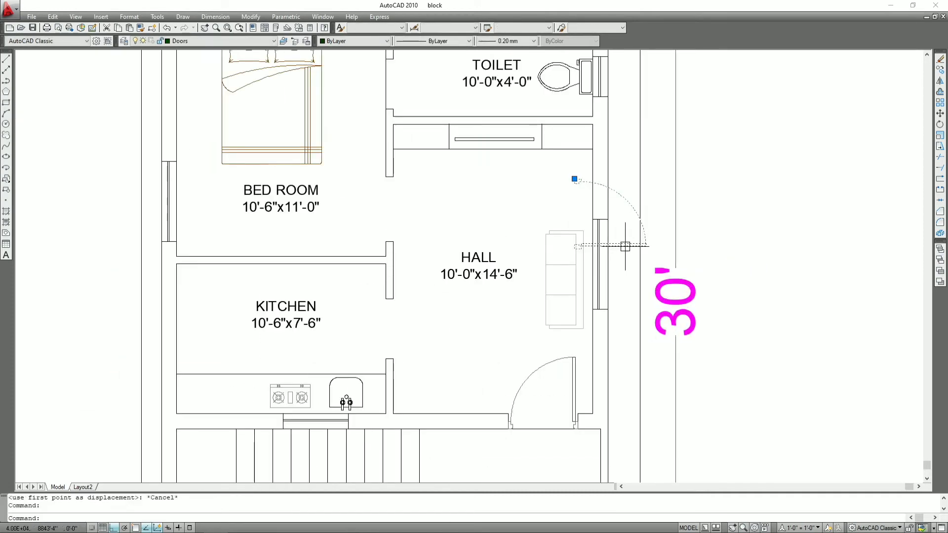
pyautogui.write('m')
pyautogui.press('Return')
pyautogui.click(626, 251)
pyautogui.scroll(-3, 626, 251)
pyautogui.press('Escape')
pyautogui.scroll(3, 714, 251)
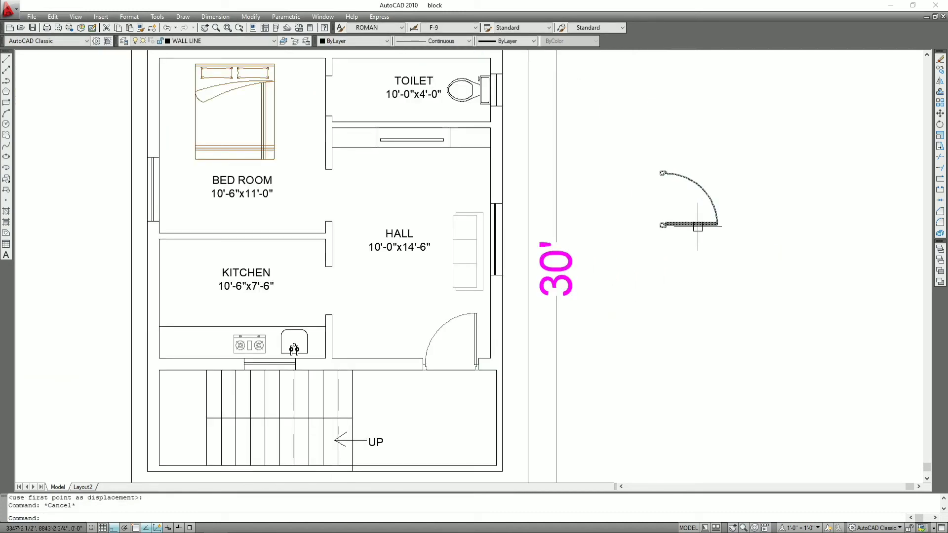
pyautogui.moveTo(692, 215)
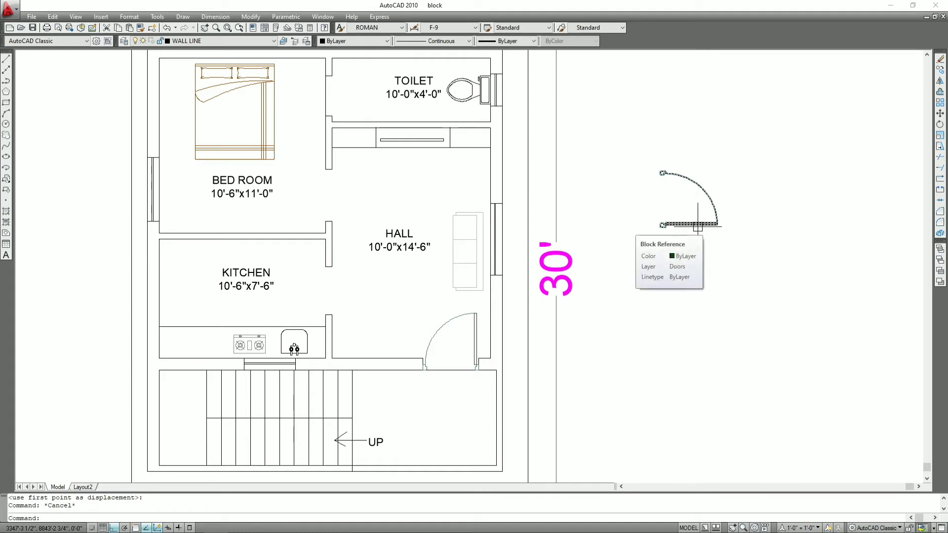
# Step: Mirror the spare door across a horizontal line, deleting the original
pyautogui.click(698, 227)
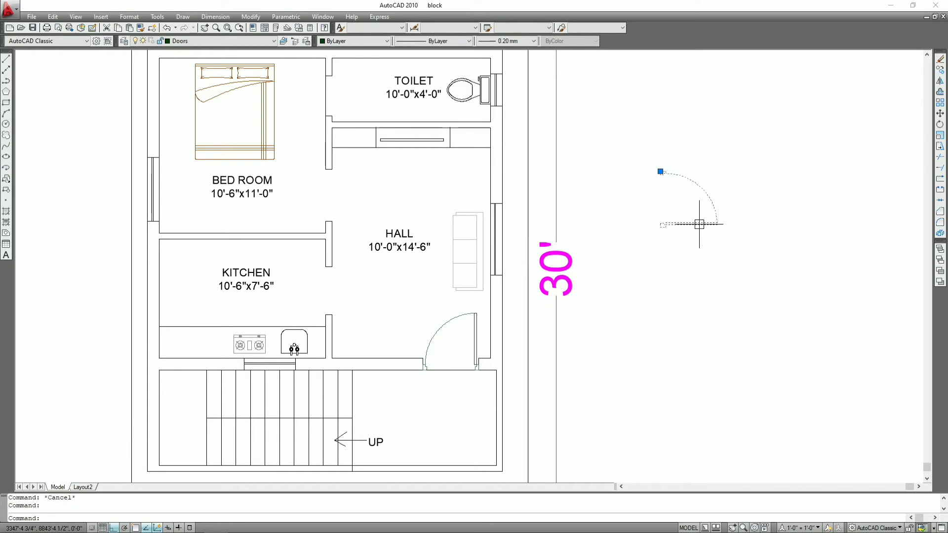
pyautogui.write('MI')
pyautogui.press('Return')
pyautogui.scroll(3, 673, 225)
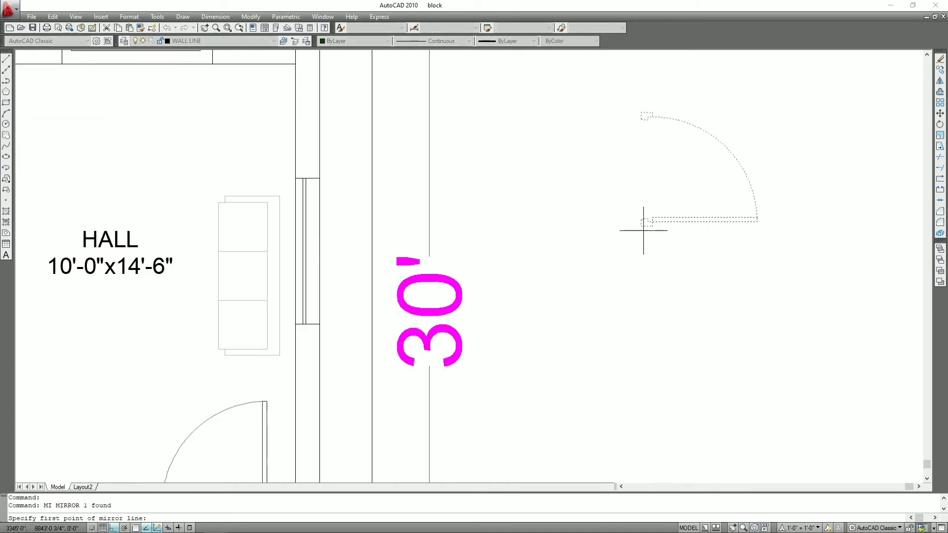
pyautogui.click(642, 225)
pyautogui.scroll(-2, 642, 224)
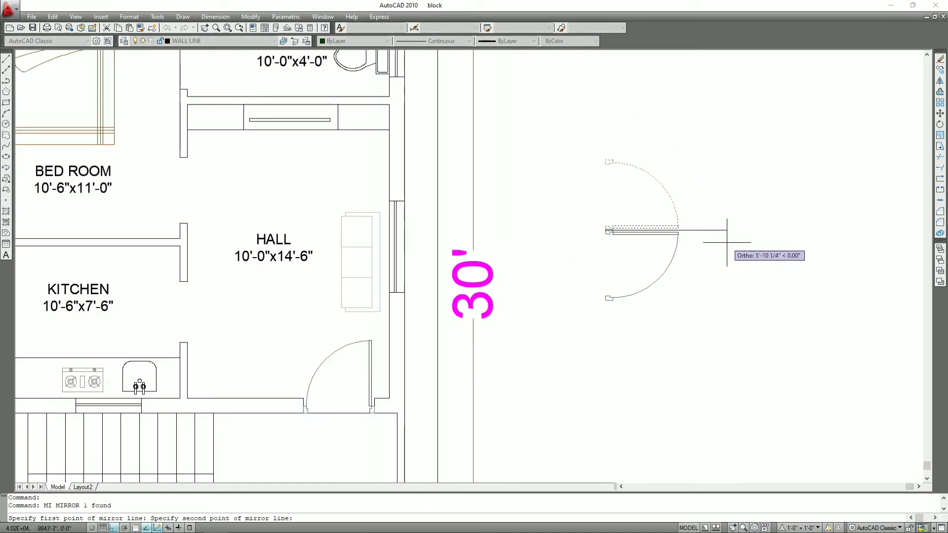
pyautogui.click(780, 230)
pyautogui.write('Y')
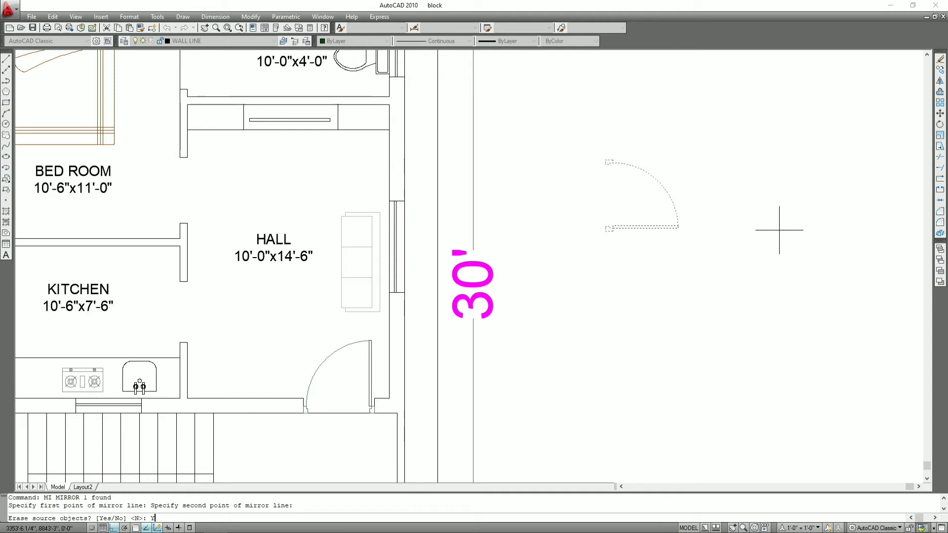
pyautogui.press('Return')
pyautogui.press('Escape')
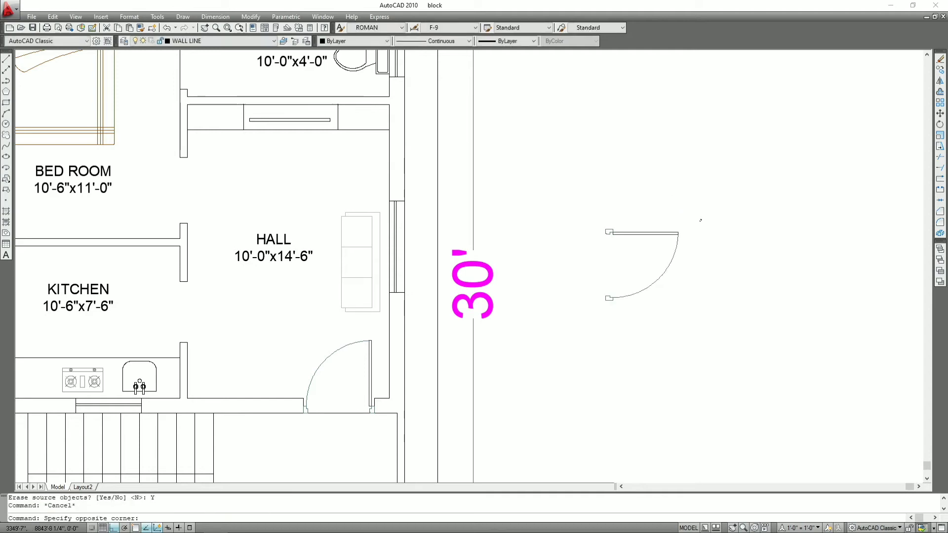
# Step: Rotate the mirrored door 90° about its hinge so its swing arcs up and left
pyautogui.moveTo(699, 225); pyautogui.dragTo(650, 288)
pyautogui.write('m')
pyautogui.press('Return')
pyautogui.scroll(2, 608, 239)
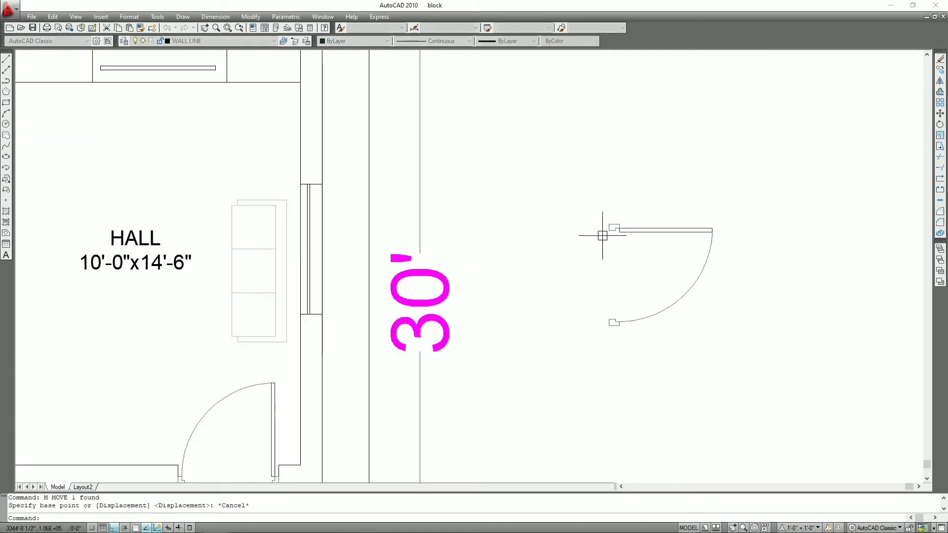
pyautogui.press('Escape')
pyautogui.press('Return')
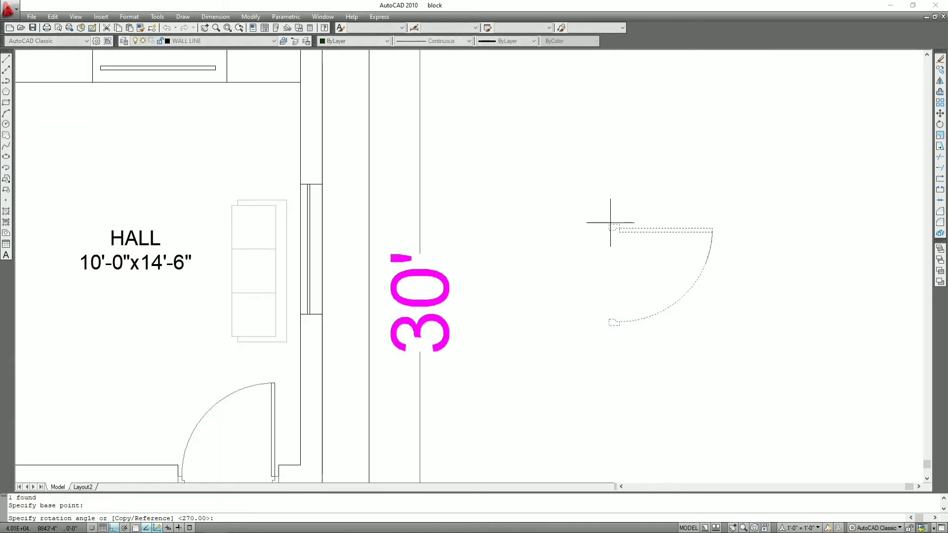
pyautogui.click(612, 228)
pyautogui.scroll(-2, 605, 277)
pyautogui.scroll(-1, 599, 346)
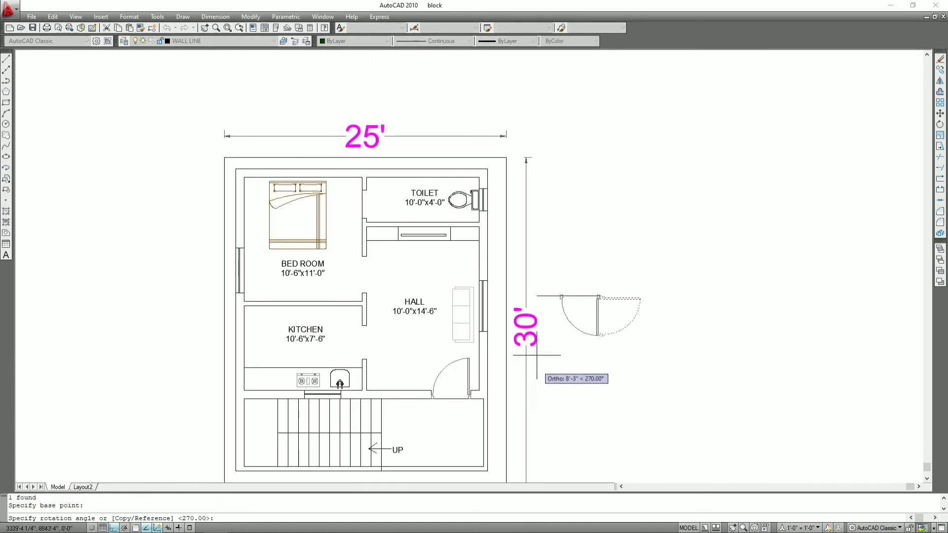
pyautogui.click(603, 302)
# Step: Move the rotated door by its hinge corner into the bedroom/hall wall opening
pyautogui.press('Escape')
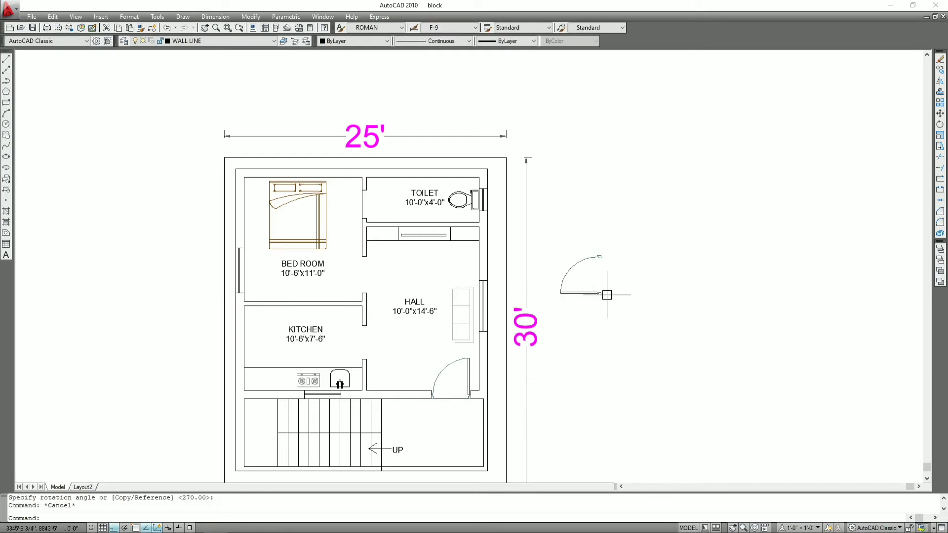
pyautogui.click(587, 291)
pyautogui.scroll(3, 589, 292)
pyautogui.write('m')
pyautogui.press('Return')
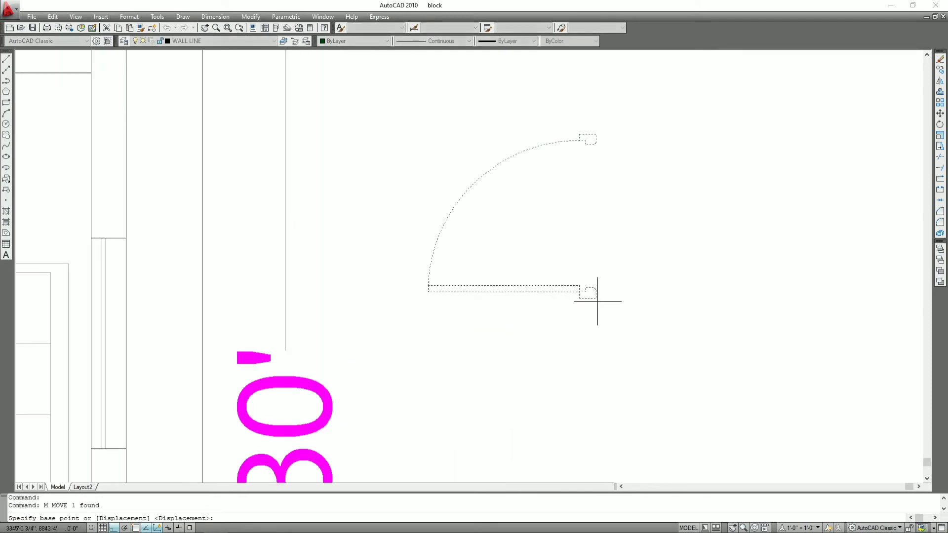
pyautogui.click(601, 301)
pyautogui.scroll(-3, 600, 301)
pyautogui.scroll(-3, 659, 315)
pyautogui.scroll(3, 519, 339)
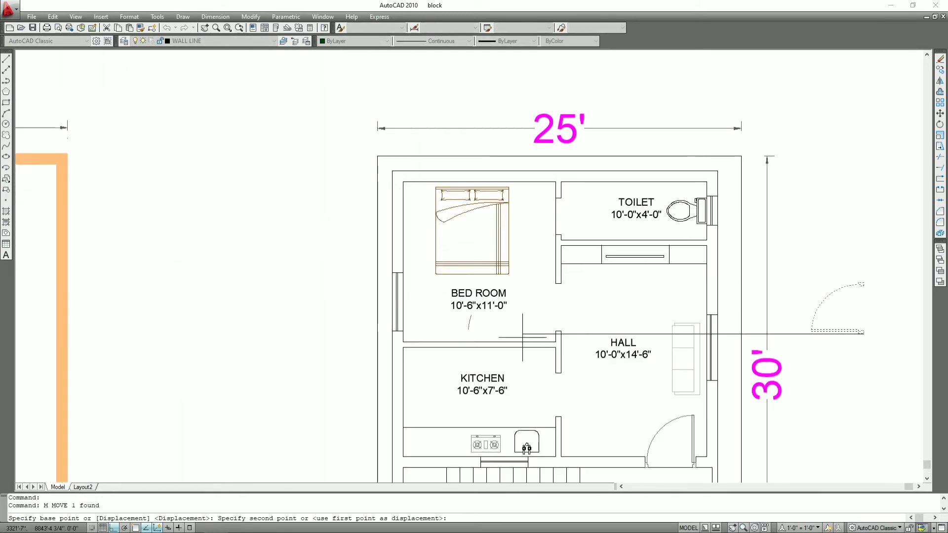
pyautogui.scroll(5, 551, 339)
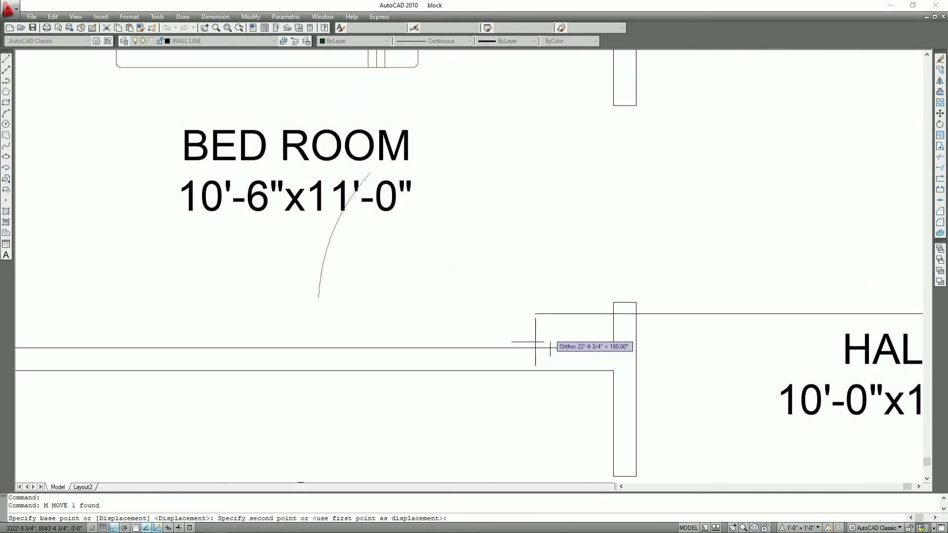
pyautogui.click(636, 303)
# Step: Nudge the door up against the end of the wall
pyautogui.press('Escape')
pyautogui.click(606, 299)
pyautogui.scroll(2, 606, 299)
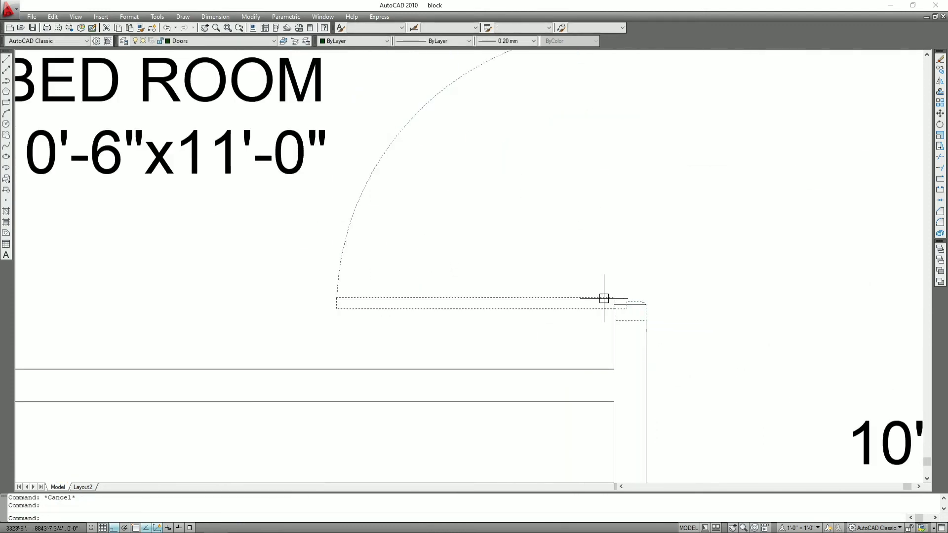
pyautogui.write('m')
pyautogui.press('Return')
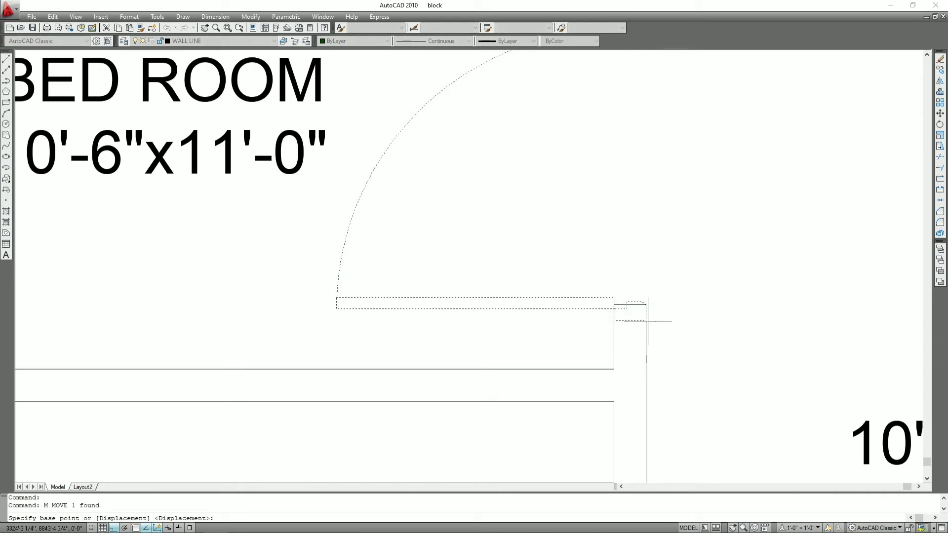
pyautogui.click(636, 318)
pyautogui.click(635, 306)
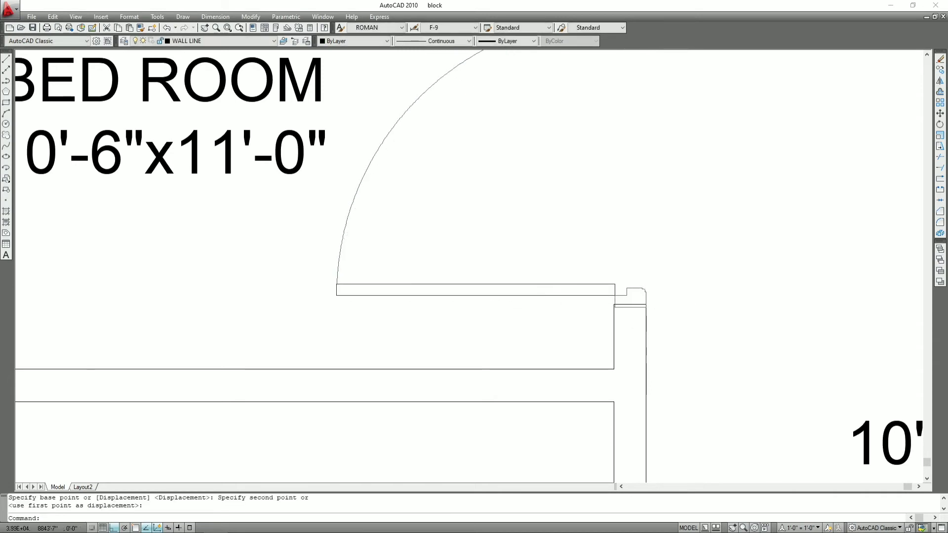
# Step: Shift the door once more to align its corner with the wall corner
pyautogui.press('Escape')
pyautogui.scroll(-5, 586, 311)
pyautogui.scroll(5, 521, 284)
pyautogui.click(488, 305)
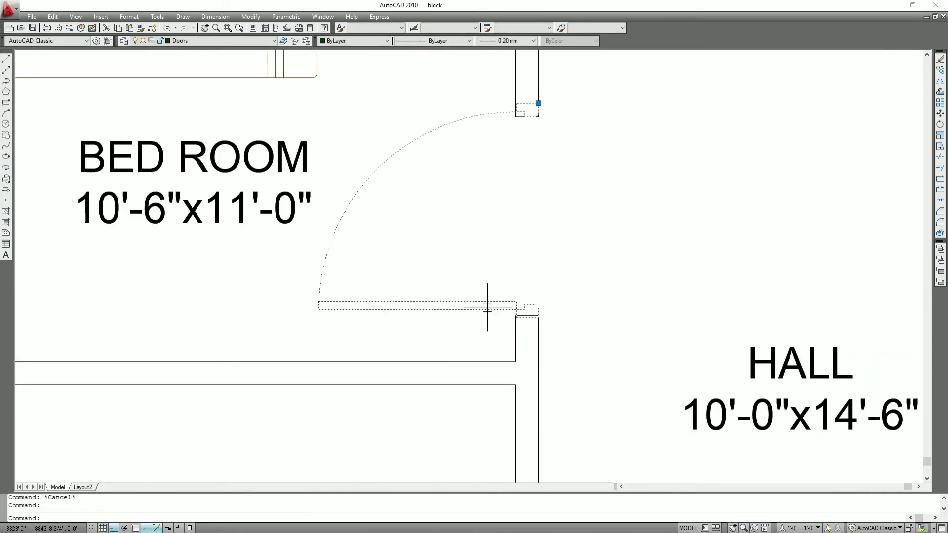
pyautogui.write('M')
pyautogui.scroll(5, 555, 316)
pyautogui.write('m')
pyautogui.press('Return')
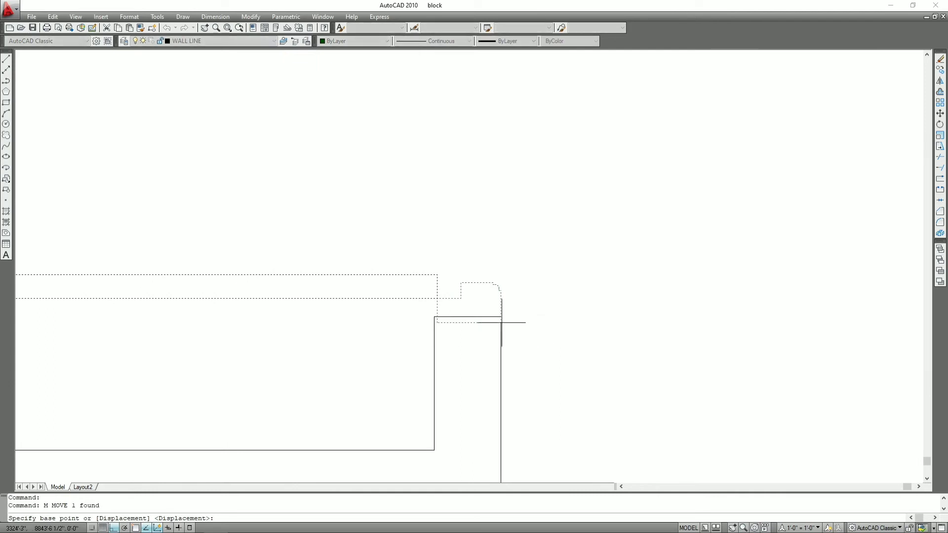
pyautogui.click(501, 323)
pyautogui.click(500, 317)
pyautogui.scroll(-4, 502, 318)
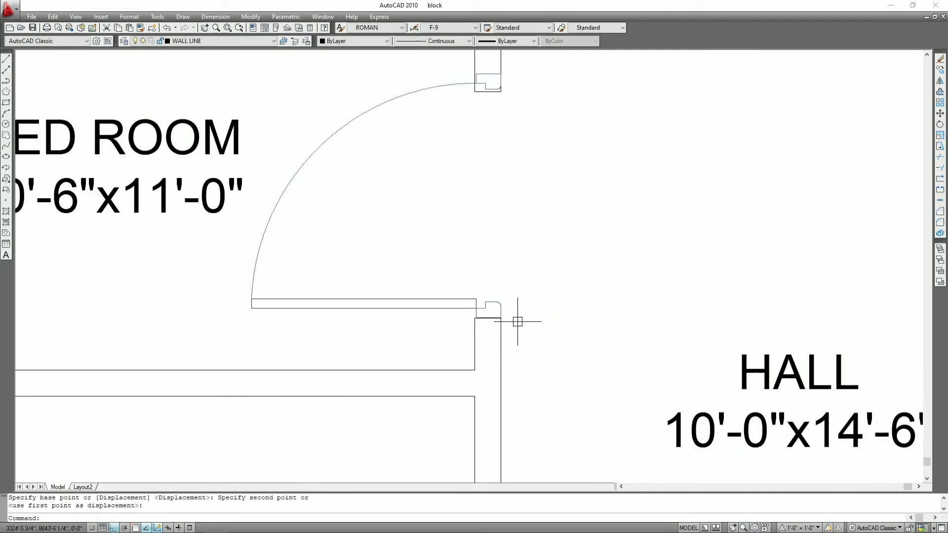
pyautogui.press('Escape')
# Step: Select the bedroom door block and start scaling it
pyautogui.click(423, 91)
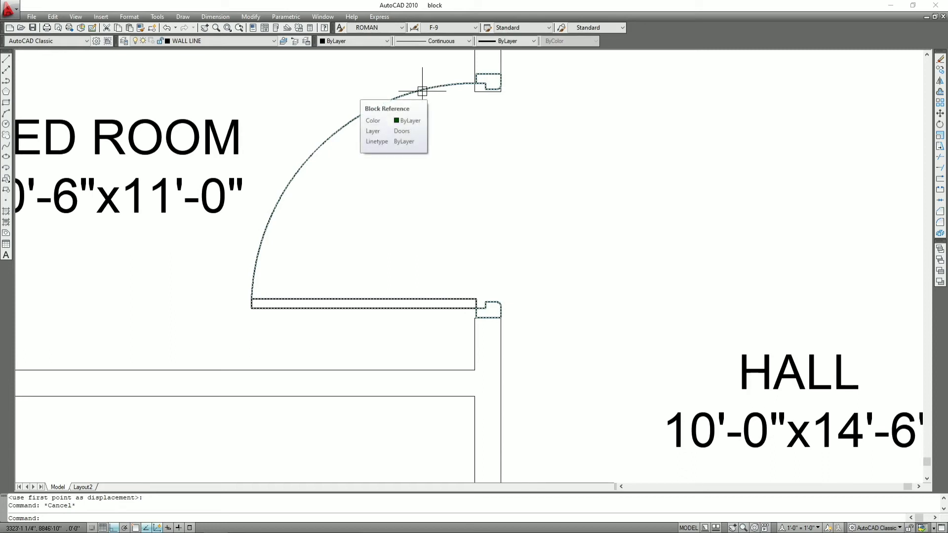
pyautogui.click(422, 91)
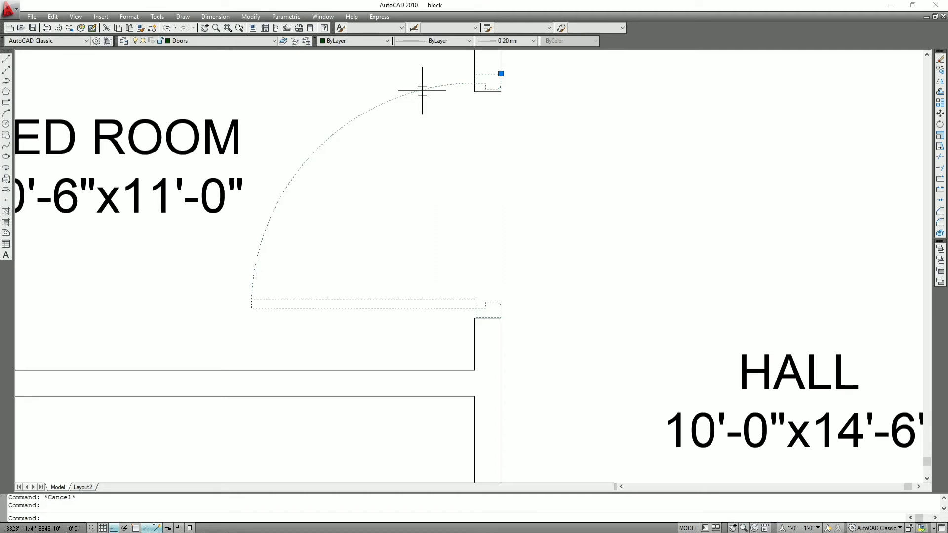
pyautogui.write('SC')
pyautogui.press('Return')
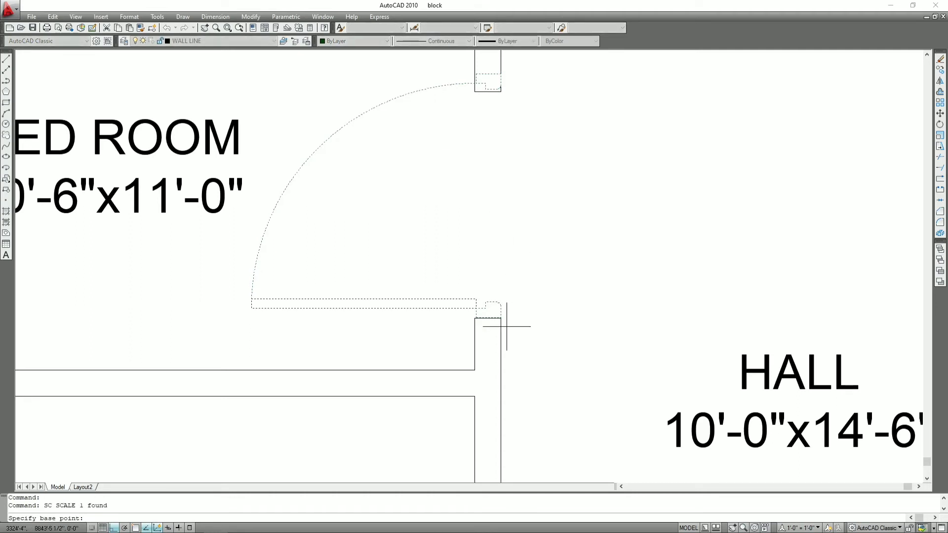
# Step: Scale the bedroom door by reference from its hinge so its width reaches the opposite jamb
pyautogui.scroll(4, 501, 318)
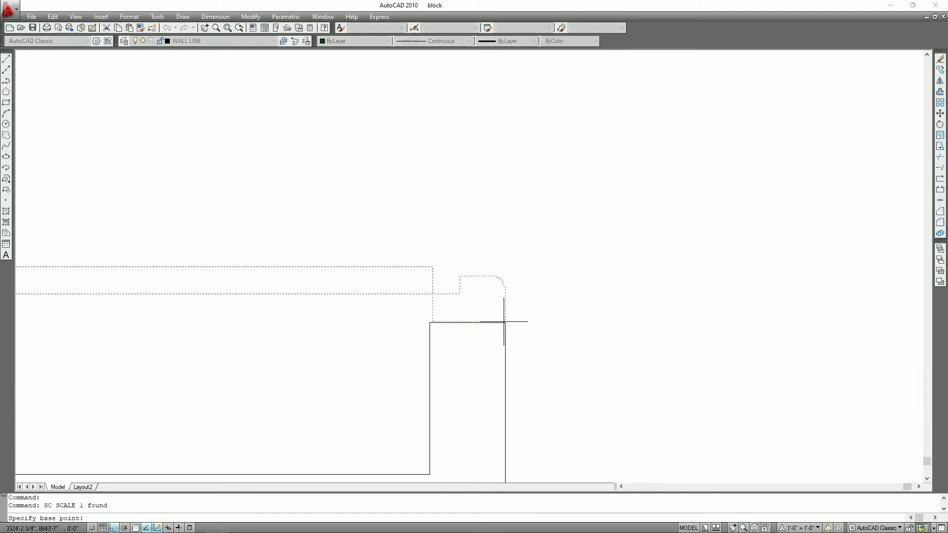
pyautogui.click(505, 322)
pyautogui.scroll(-5, 503, 324)
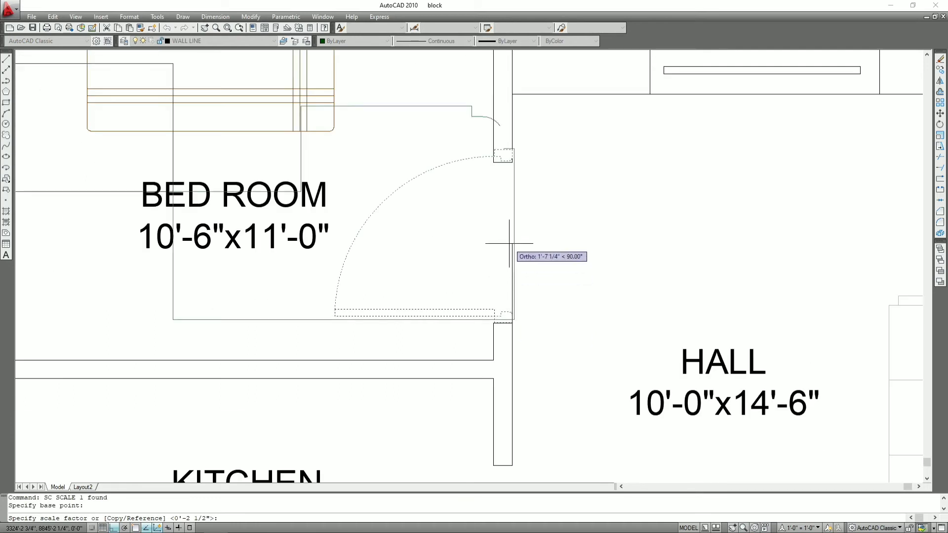
pyautogui.write('R')
pyautogui.press('Return')
pyautogui.scroll(5, 518, 138)
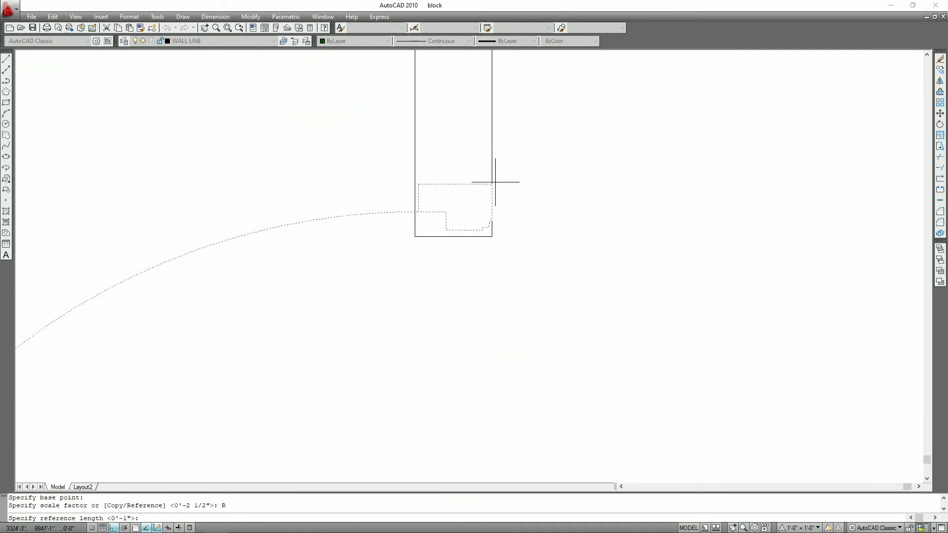
pyautogui.scroll(-5, 508, 270)
pyautogui.scroll(5, 498, 331)
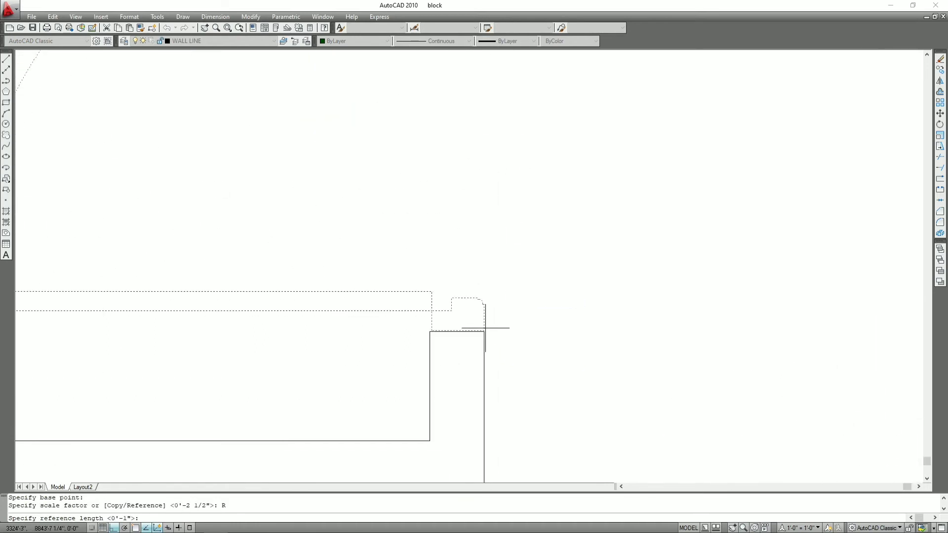
pyautogui.click(484, 331)
pyautogui.scroll(-5, 489, 331)
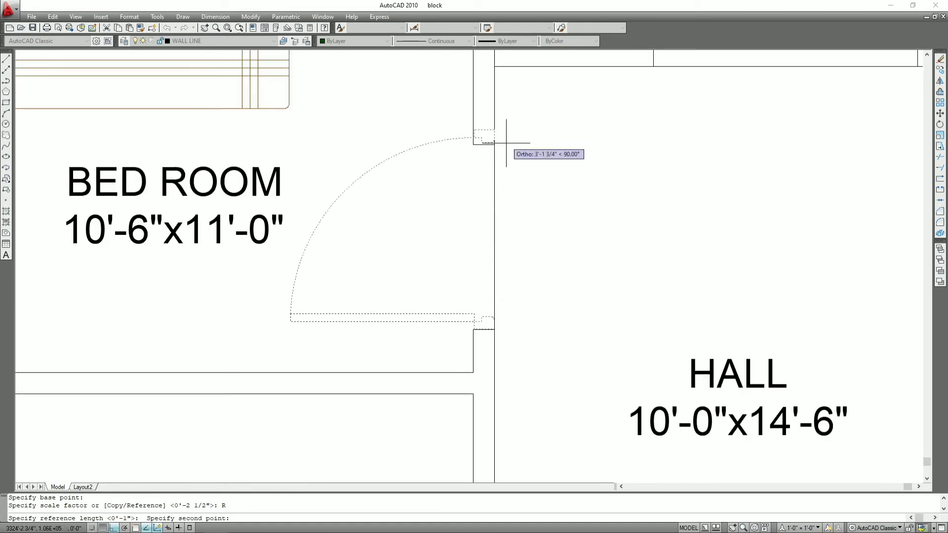
pyautogui.scroll(5, 501, 127)
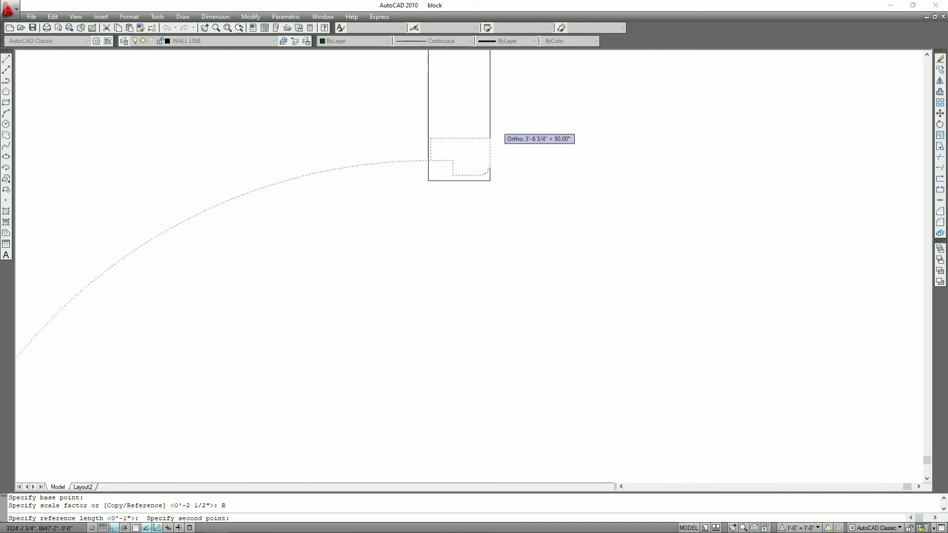
pyautogui.click(490, 138)
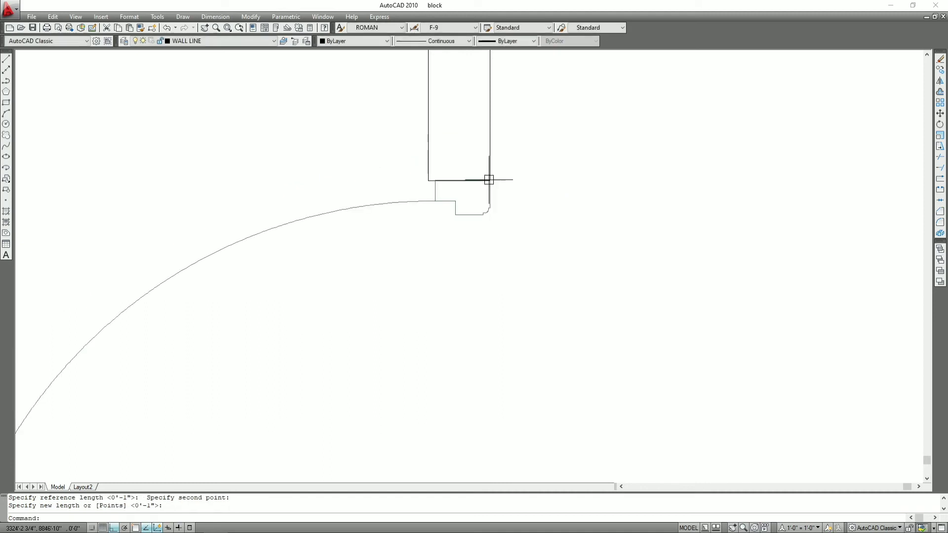
pyautogui.press('Escape')
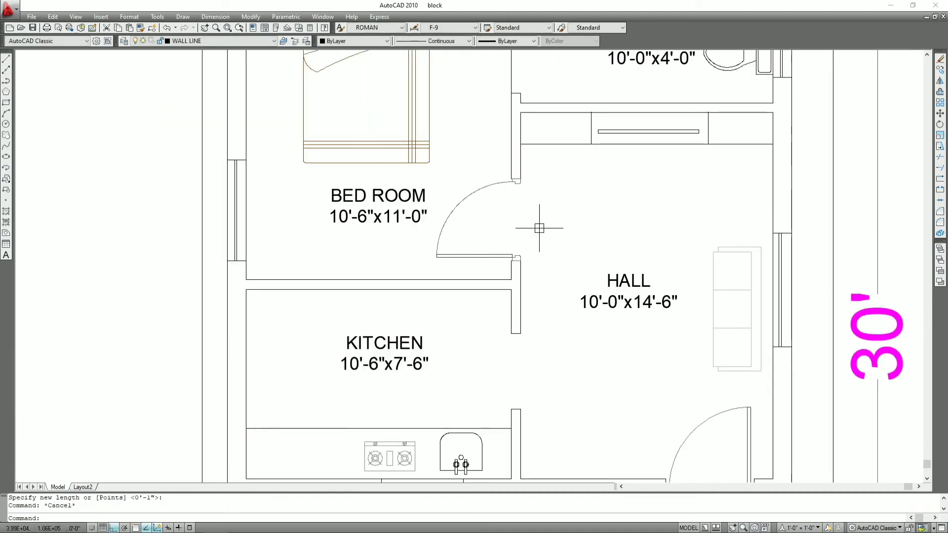
pyautogui.scroll(-2, 486, 227)
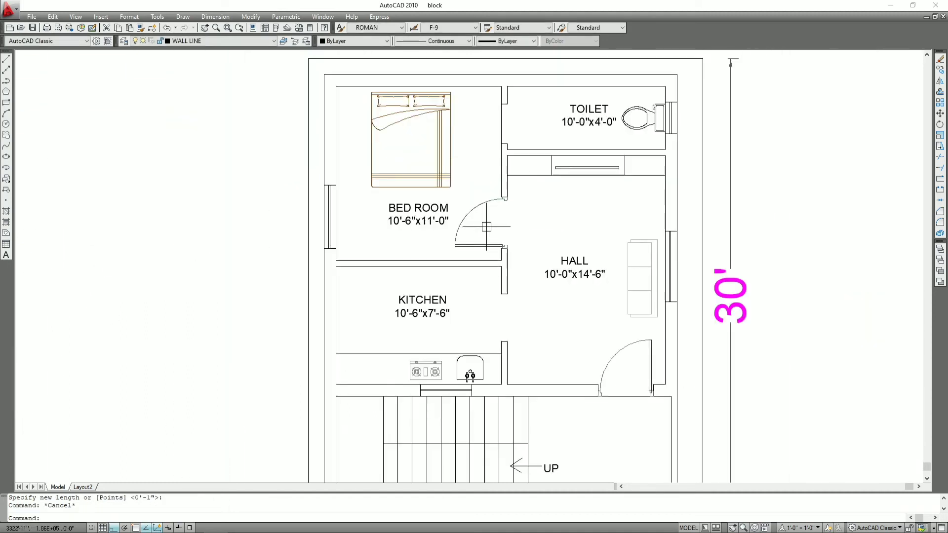
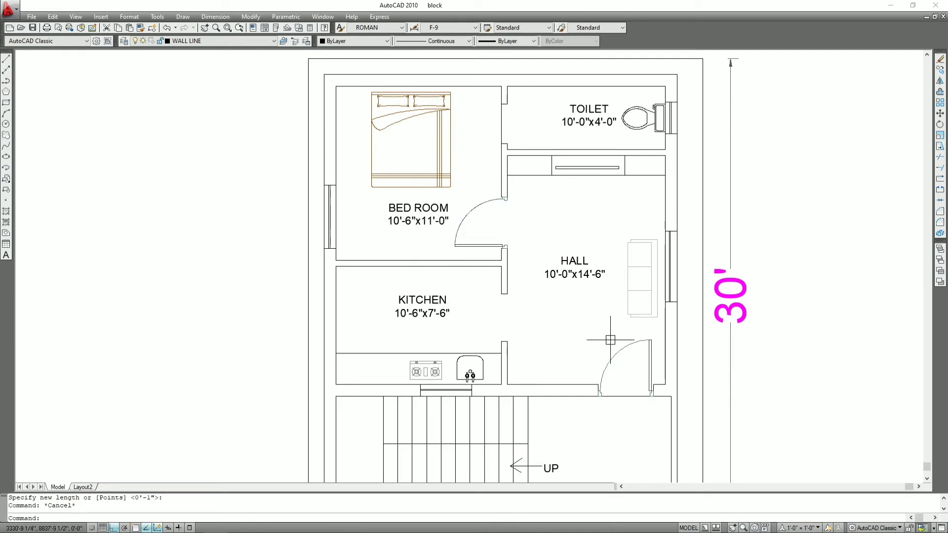
# Step: Copy the hall door to a spot above the floor plan
pyautogui.click(654, 365)
pyautogui.press('Return')
pyautogui.click(653, 365)
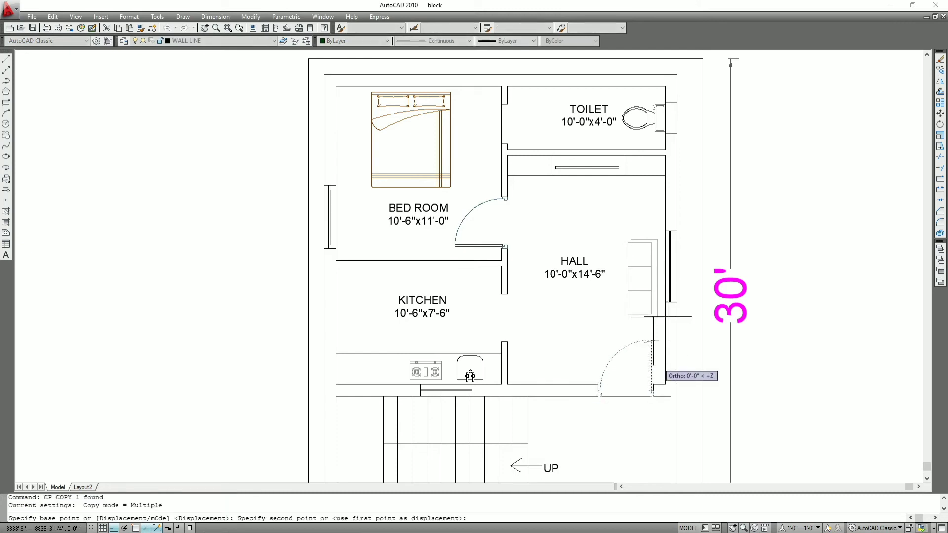
pyautogui.scroll(-3, 686, 190)
pyautogui.scroll(3, 669, 163)
pyautogui.click(661, 175)
pyautogui.press('Escape')
pyautogui.scroll(3, 679, 185)
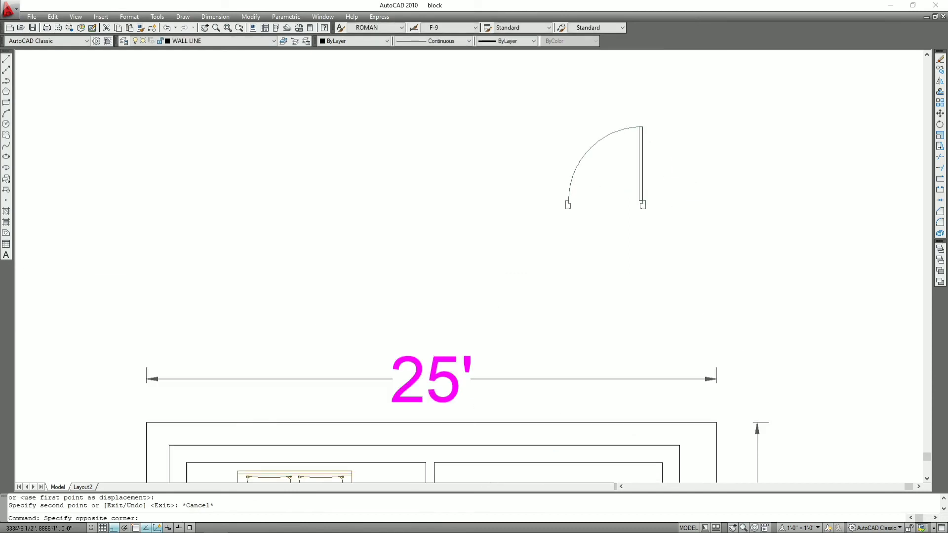
# Step: Rotate the copied door a quarter turn clockwise about its hinge
pyautogui.click(622, 213)
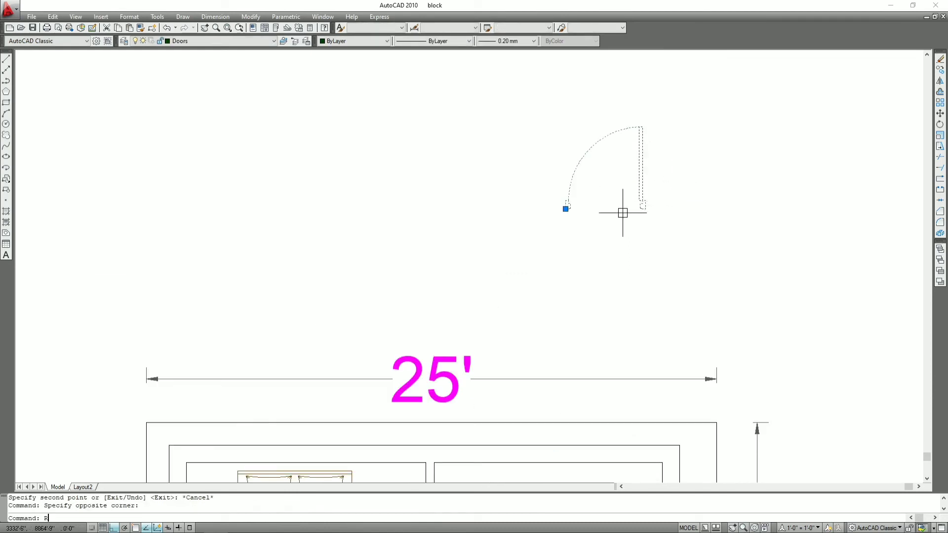
pyautogui.write('o')
pyautogui.press('Return')
pyautogui.click(645, 206)
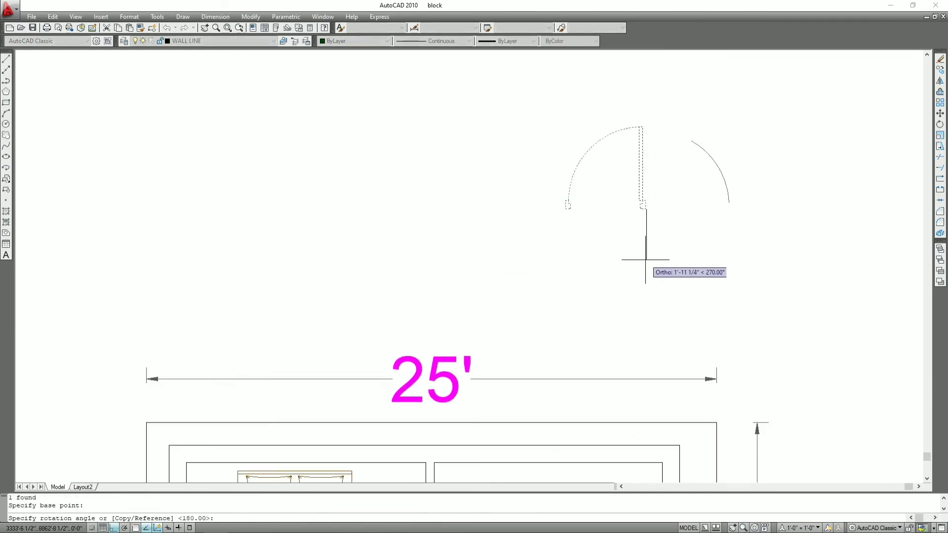
pyautogui.click(637, 266)
pyautogui.press('Escape')
# Step: Move the rotated door by its hinge corner to the toilet doorway corner
pyautogui.click(669, 204)
pyautogui.scroll(4, 665, 213)
pyautogui.write('M')
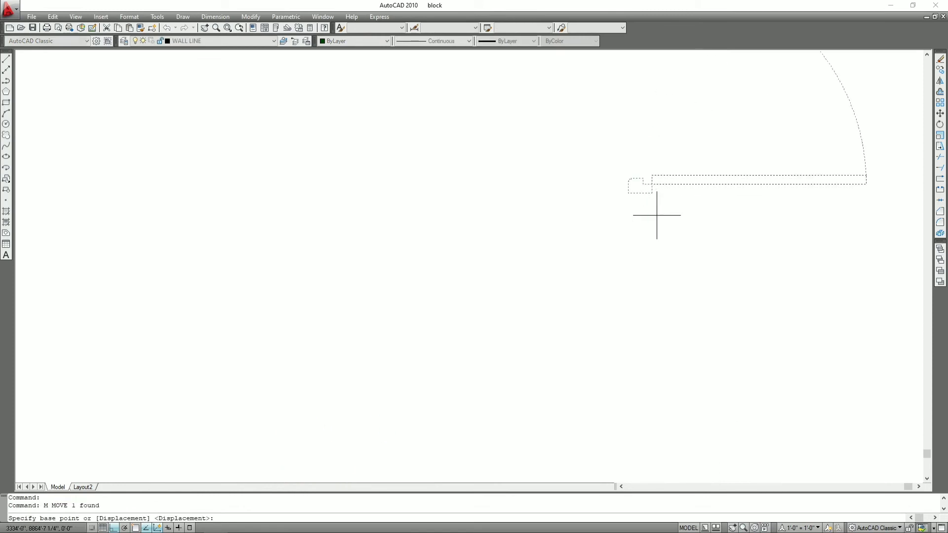
pyautogui.write('m')
pyautogui.press('Return')
pyautogui.click(627, 193)
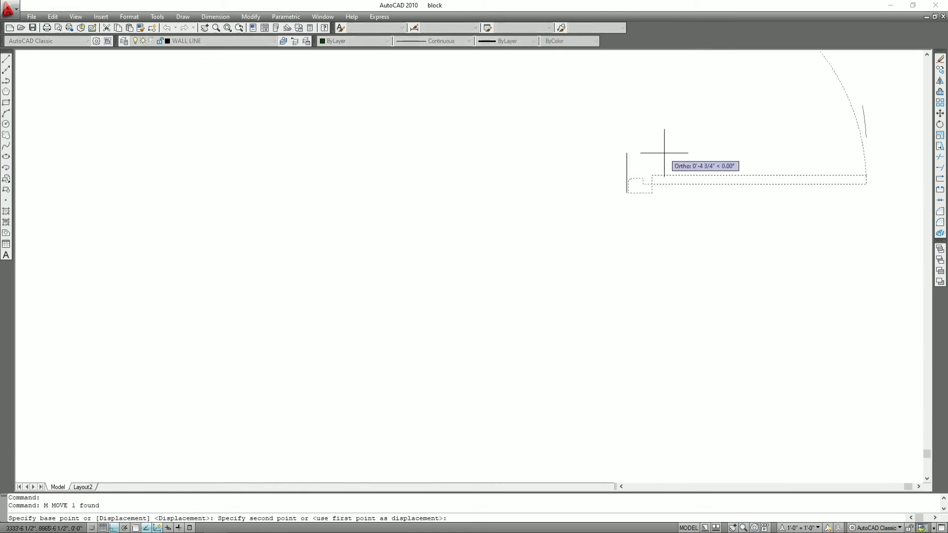
pyautogui.scroll(-4, 667, 155)
pyautogui.press('F8')
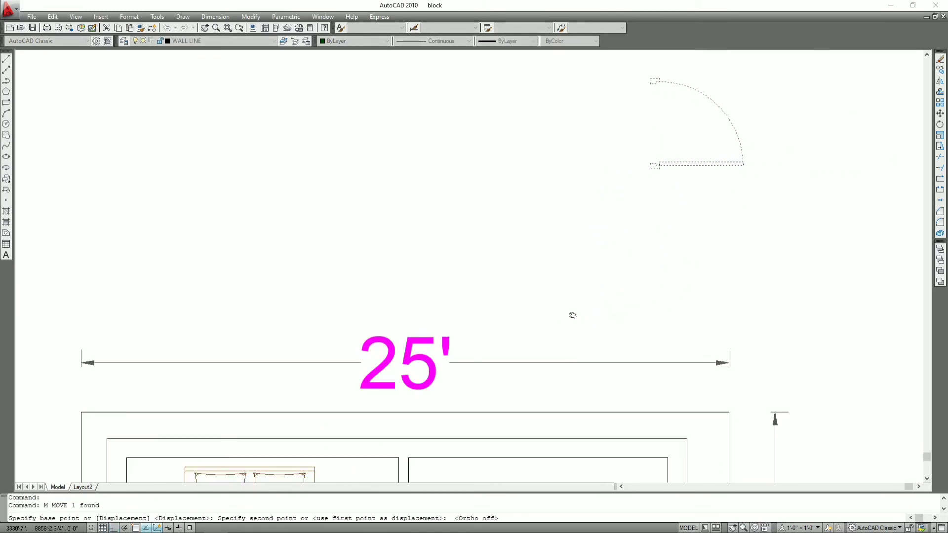
pyautogui.moveTo(572, 313); pyautogui.dragTo(576, 159, button='middle')
pyautogui.scroll(5, 475, 263)
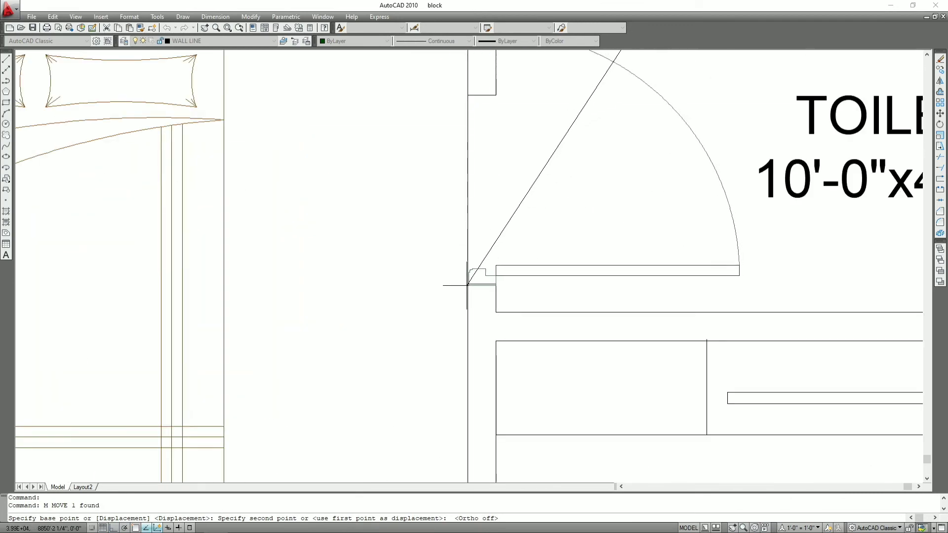
pyautogui.click(468, 285)
pyautogui.press('Escape')
pyautogui.scroll(-4, 568, 270)
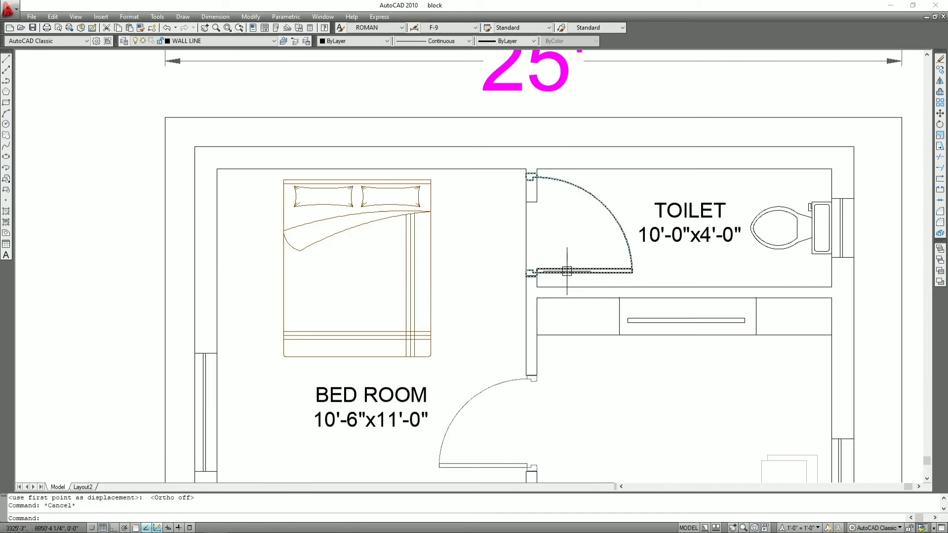
pyautogui.scroll(3, 530, 168)
pyautogui.scroll(-5, 529, 163)
pyautogui.press('Escape')
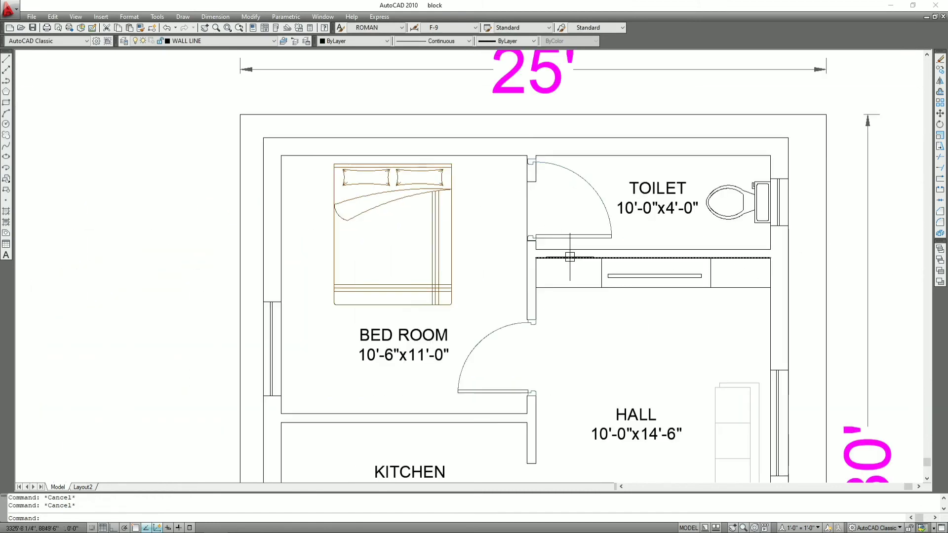
# Step: Start scaling the toilet door about its hinge using the Reference option
pyautogui.click(565, 235)
pyautogui.write('SC')
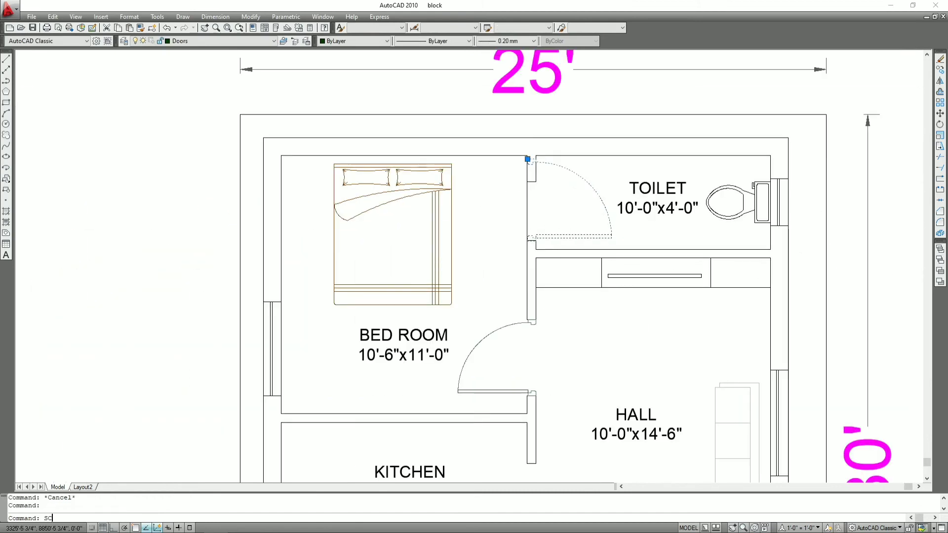
pyautogui.press('Return')
pyautogui.scroll(5, 533, 239)
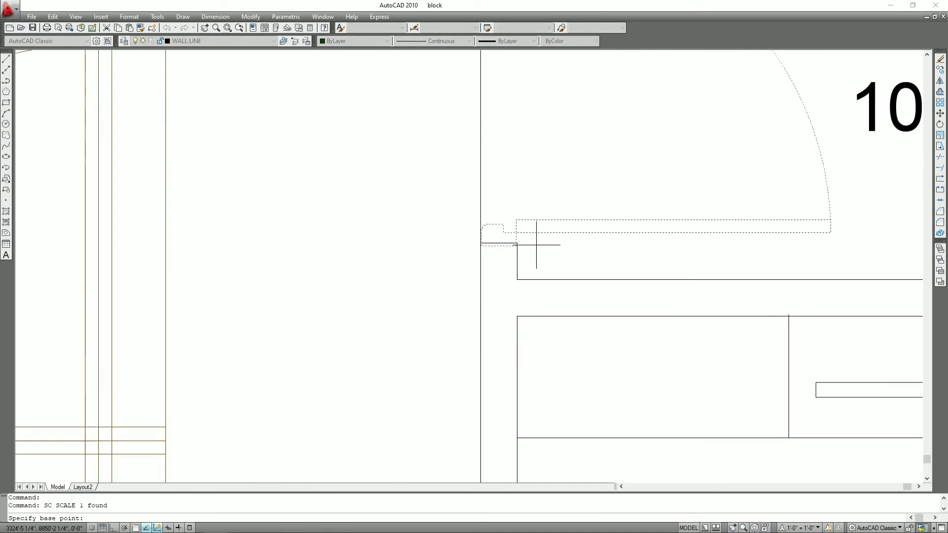
pyautogui.click(481, 243)
pyautogui.scroll(-5, 482, 245)
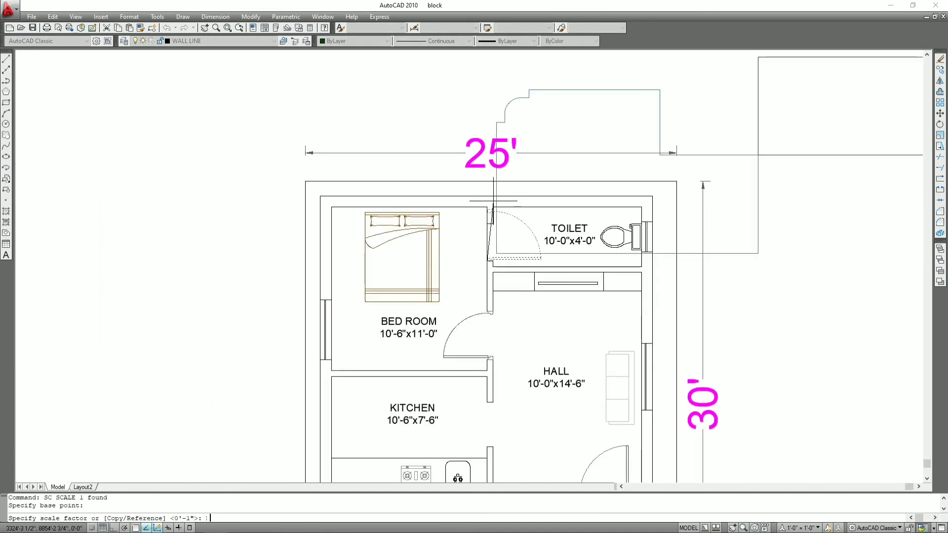
pyautogui.write('R')
pyautogui.press('Return')
# Step: Pick the reference length so the toilet door shrinks to fit its doorway
pyautogui.scroll(3, 493, 218)
pyautogui.scroll(2, 491, 292)
pyautogui.scroll(2, 489, 349)
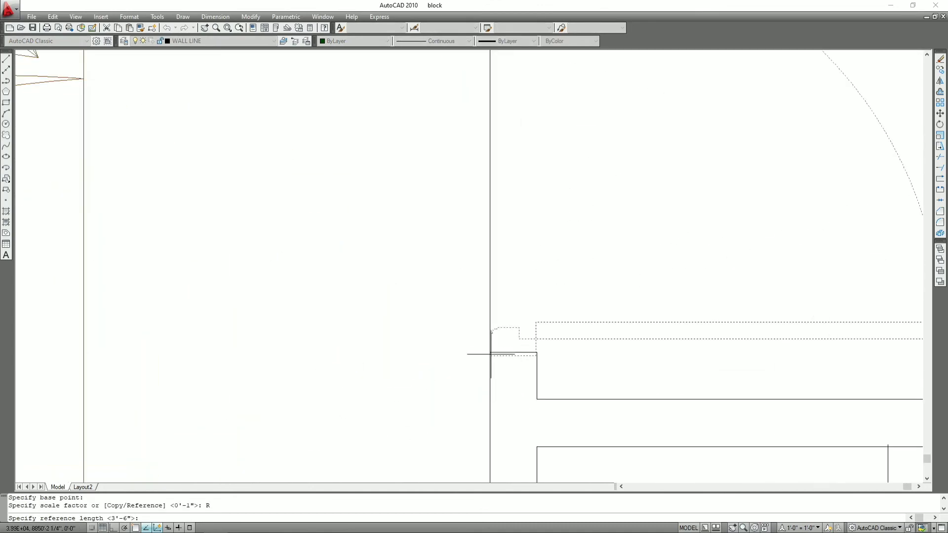
pyautogui.click(491, 358)
pyautogui.scroll(-3, 494, 354)
pyautogui.scroll(3, 500, 296)
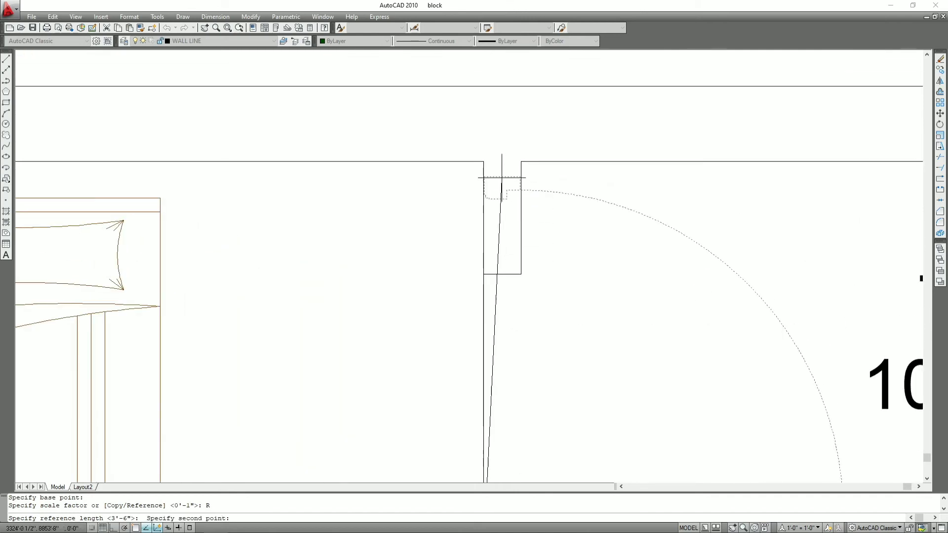
pyautogui.click(484, 177)
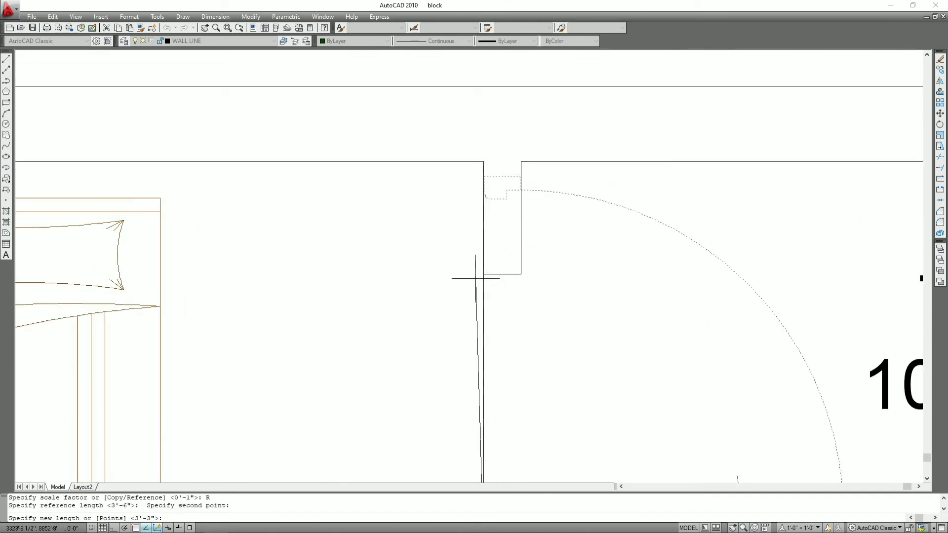
pyautogui.scroll(-2, 487, 275)
pyautogui.scroll(-2, 491, 247)
pyautogui.press('Escape')
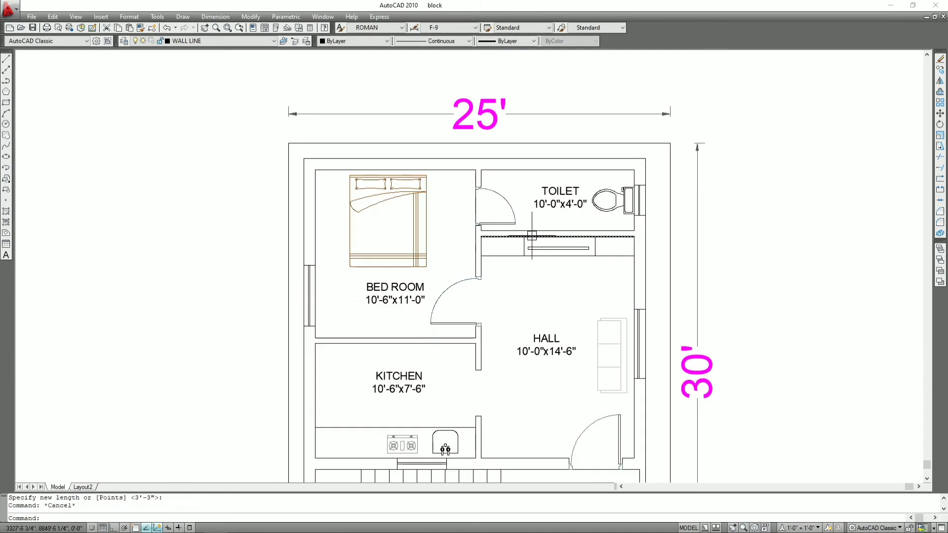
pyautogui.scroll(1, 509, 221)
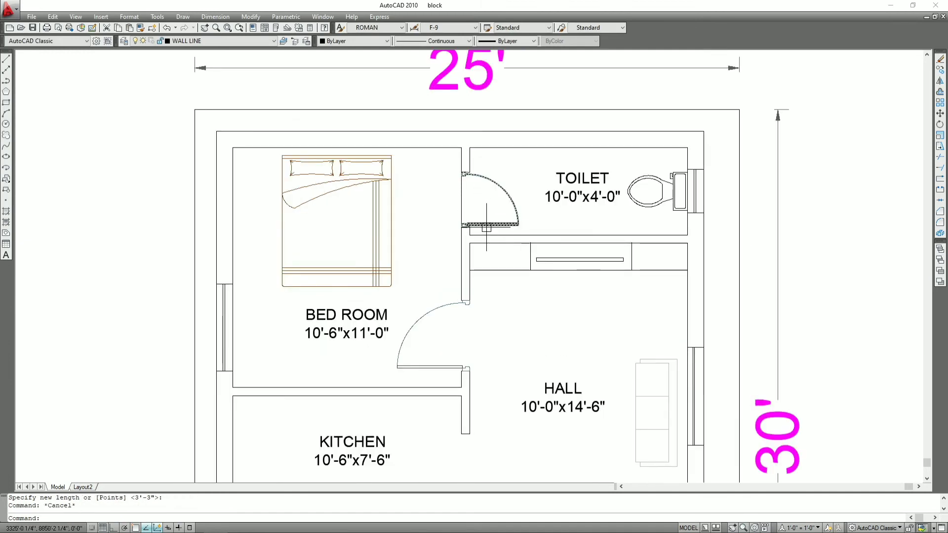
pyautogui.scroll(-2, 502, 201)
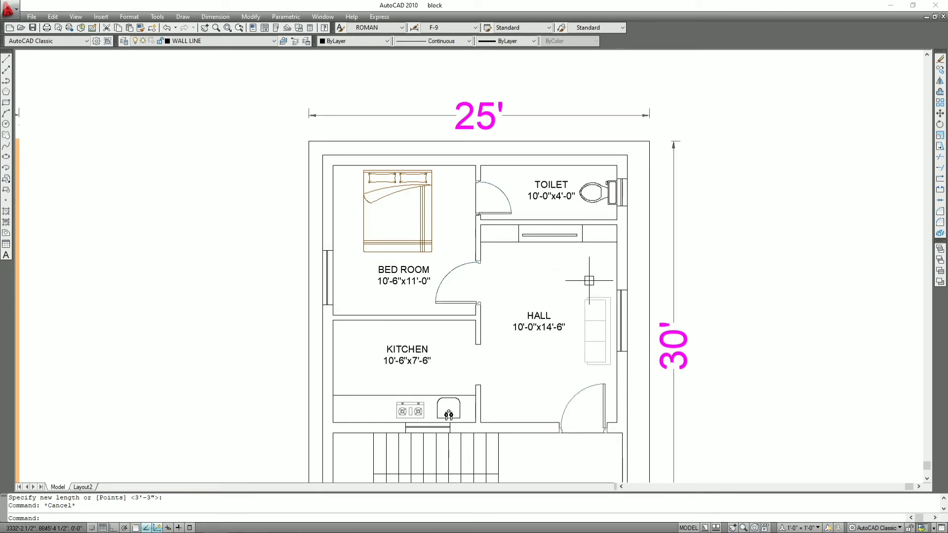
pyautogui.moveTo(584, 282); pyautogui.dragTo(568, 214, button='middle')
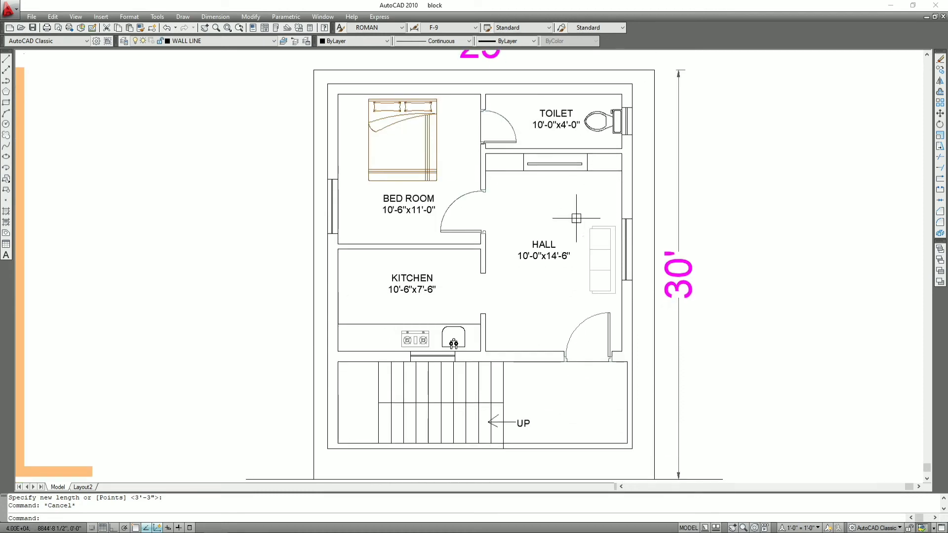
pyautogui.scroll(-4, 497, 214)
pyautogui.scroll(3, 293, 192)
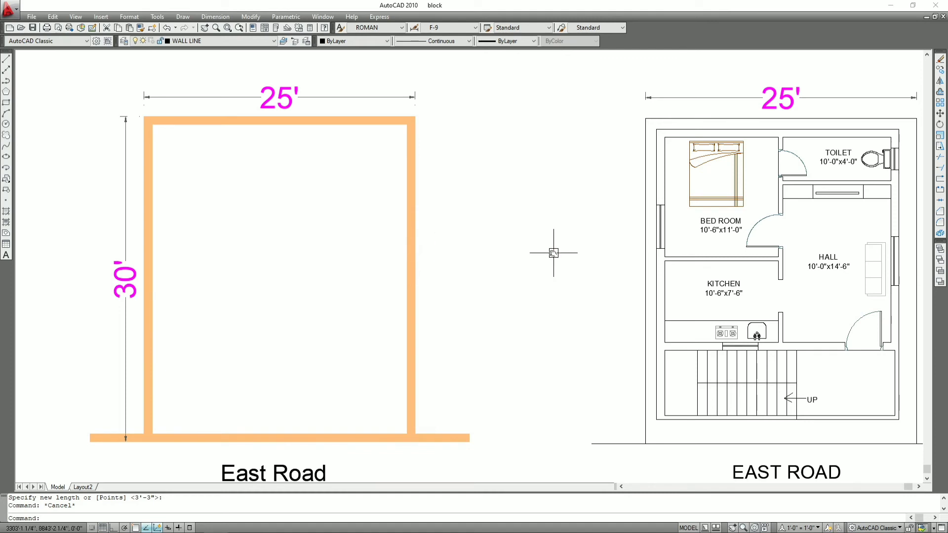
pyautogui.moveTo(647, 247); pyautogui.dragTo(392, 241, button='middle')
pyautogui.scroll(1, 618, 157)
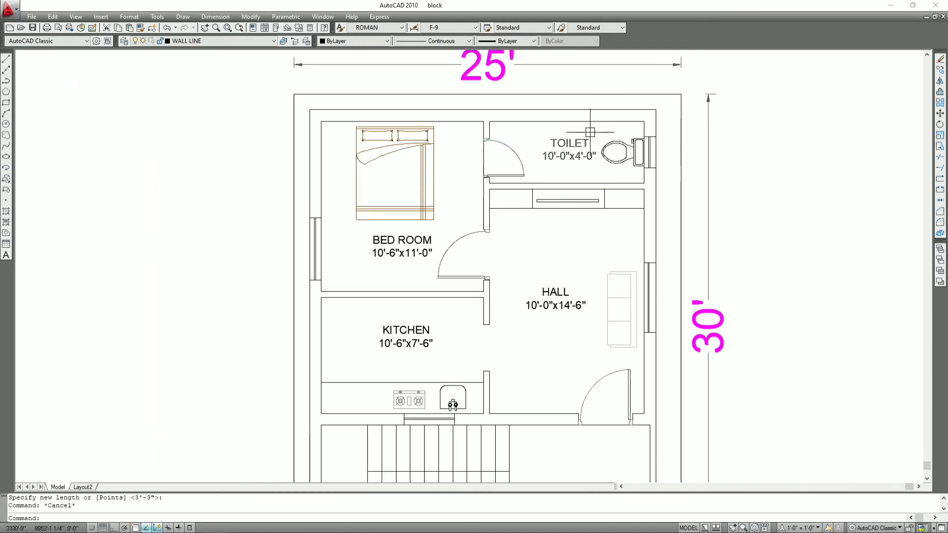
pyautogui.press('Escape')
# Step: Start a hatch with H, then cancel the area picking
pyautogui.write('H')
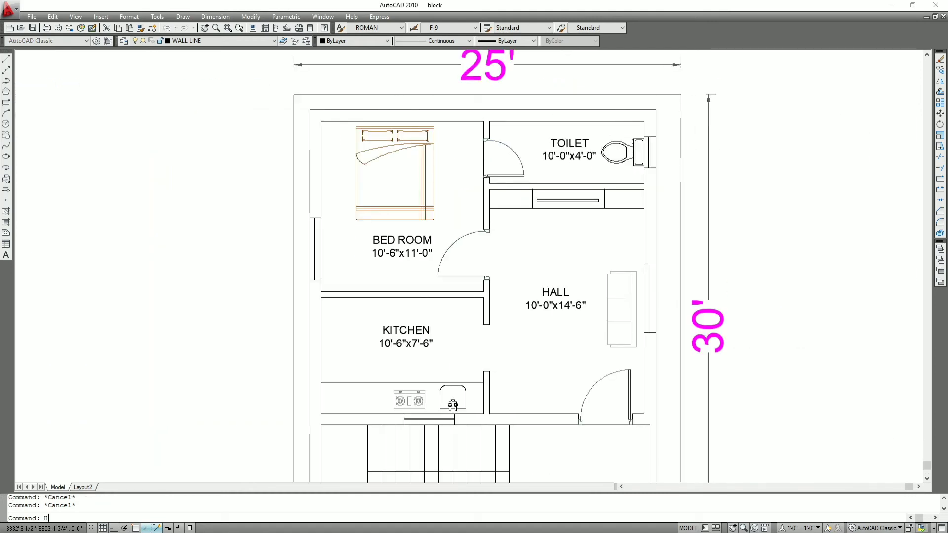
pyautogui.press('Return')
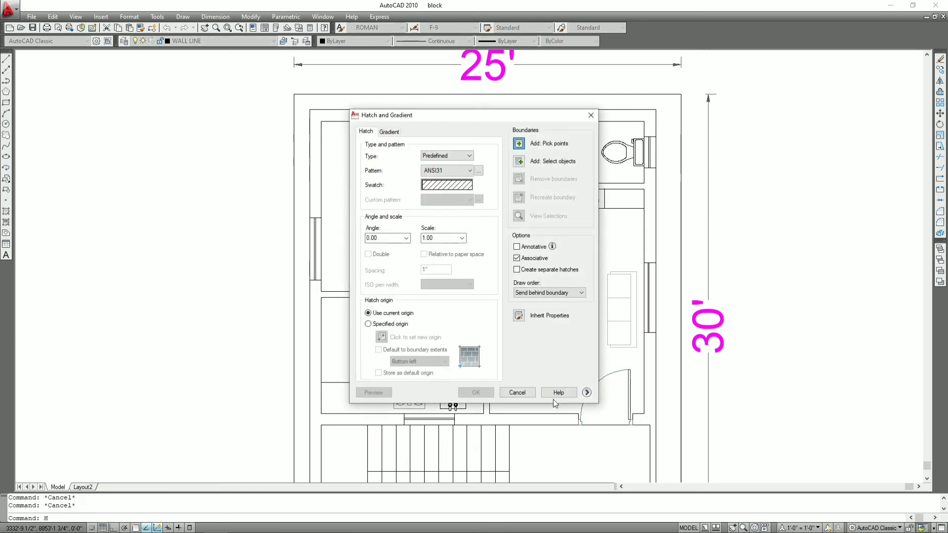
pyautogui.click(524, 147)
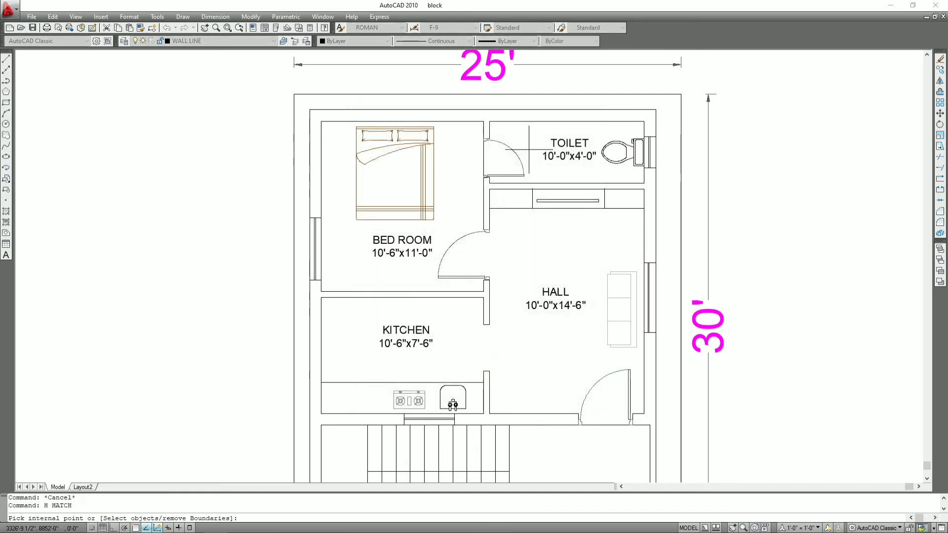
pyautogui.press('Escape')
pyautogui.press('Escape')
pyautogui.write('H')
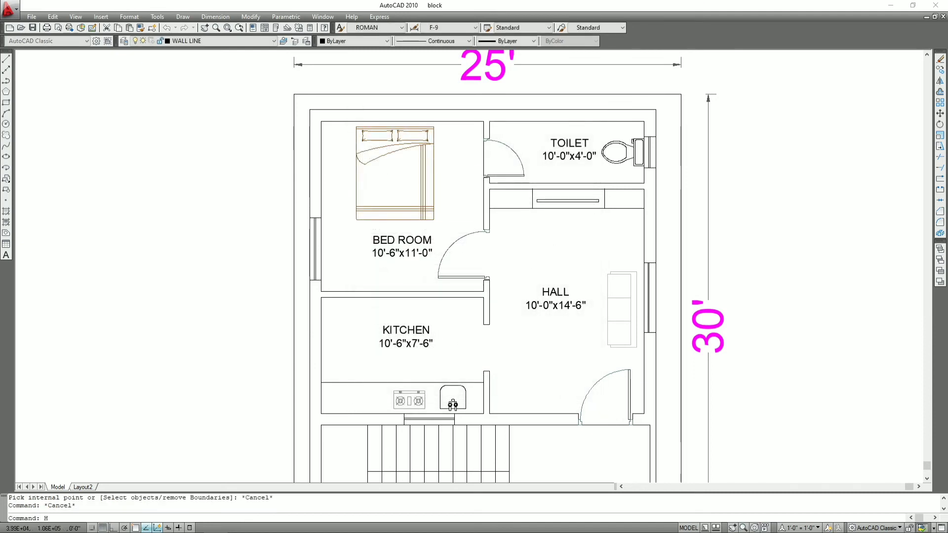
# Step: Browse the ANSI, ISO and Other Predefined hatch patterns, keeping ANSI31 selected
pyautogui.press('Return')
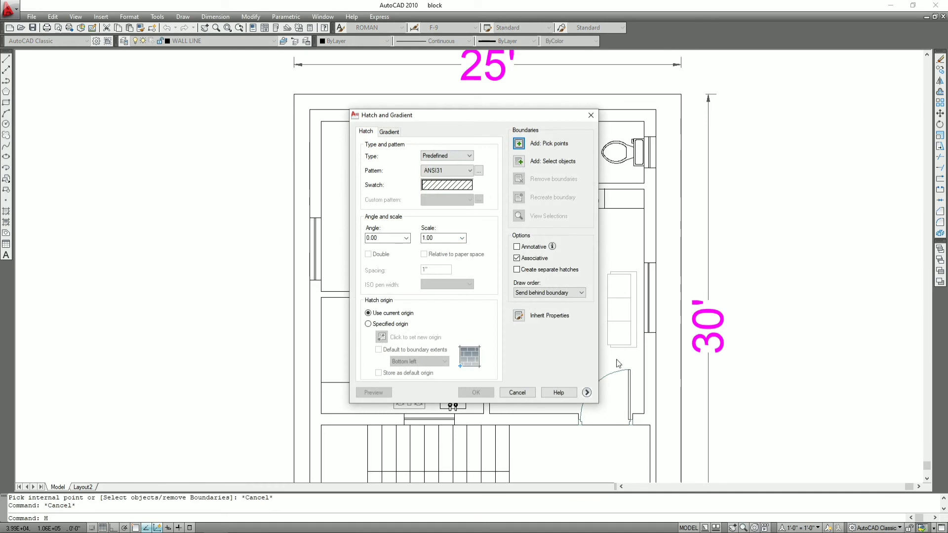
pyautogui.click(452, 187)
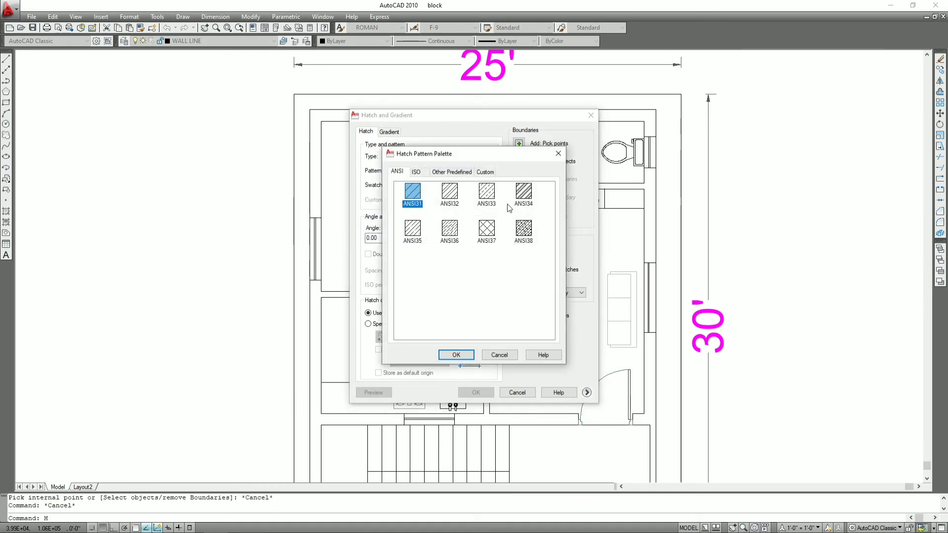
pyautogui.click(419, 174)
pyautogui.click(450, 177)
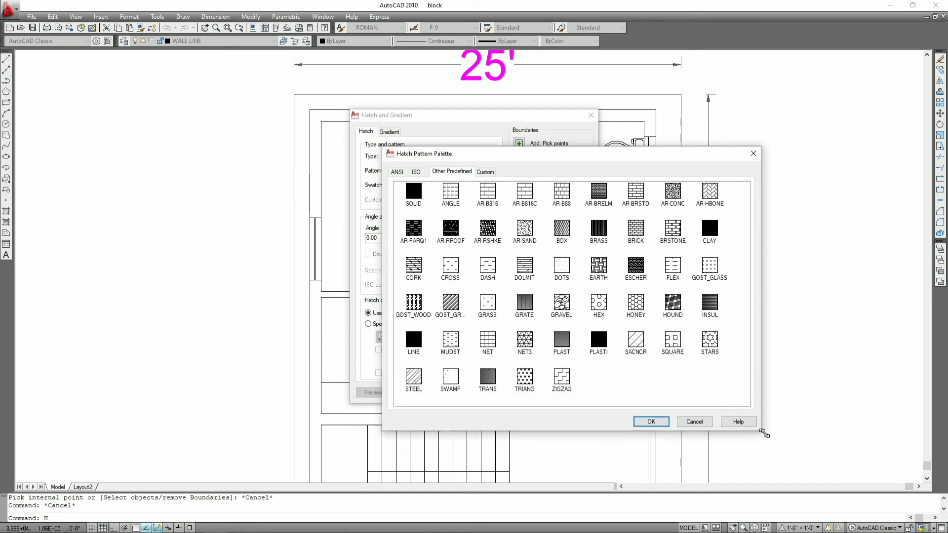
pyautogui.moveTo(563, 364); pyautogui.dragTo(790, 461)
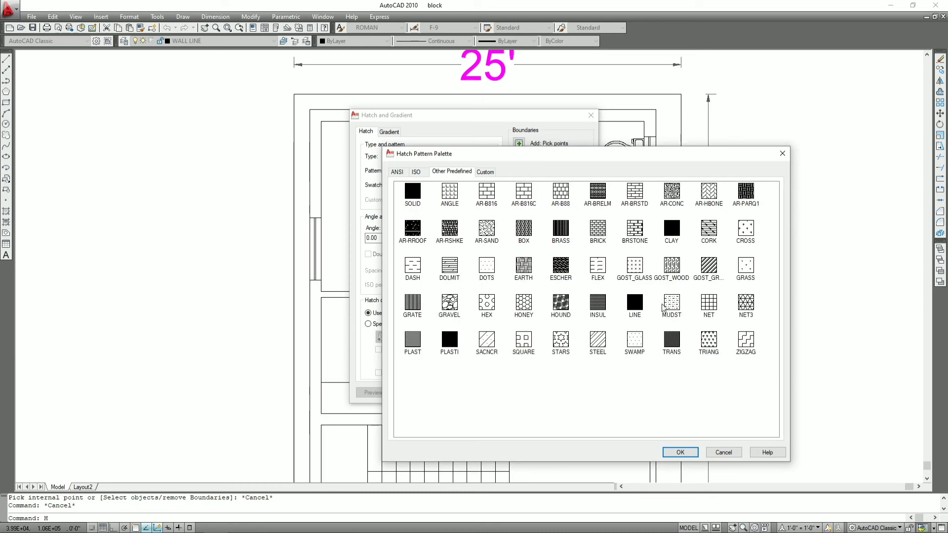
pyautogui.click(789, 154)
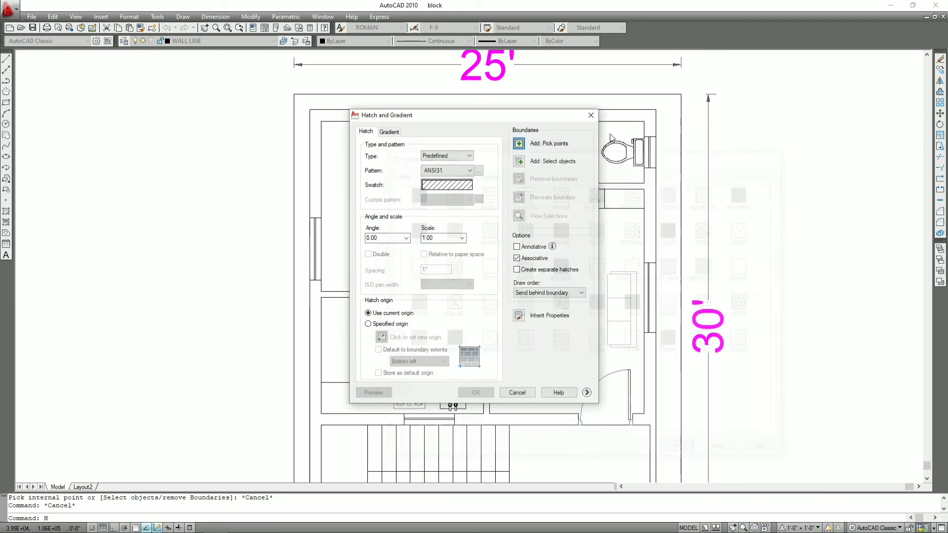
pyautogui.click(522, 143)
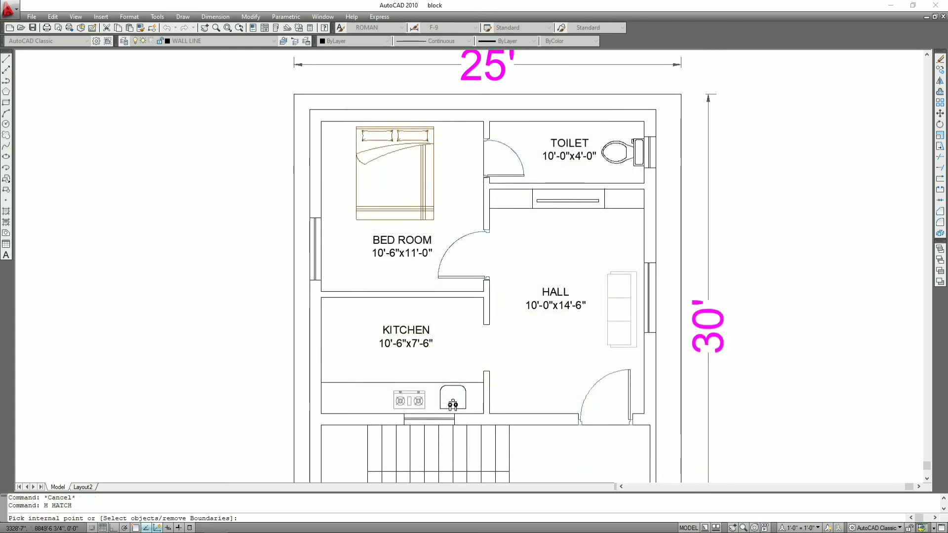
# Step: Hatch the wall between the toilet and the hall
pyautogui.scroll(2, 548, 193)
pyautogui.click(585, 187)
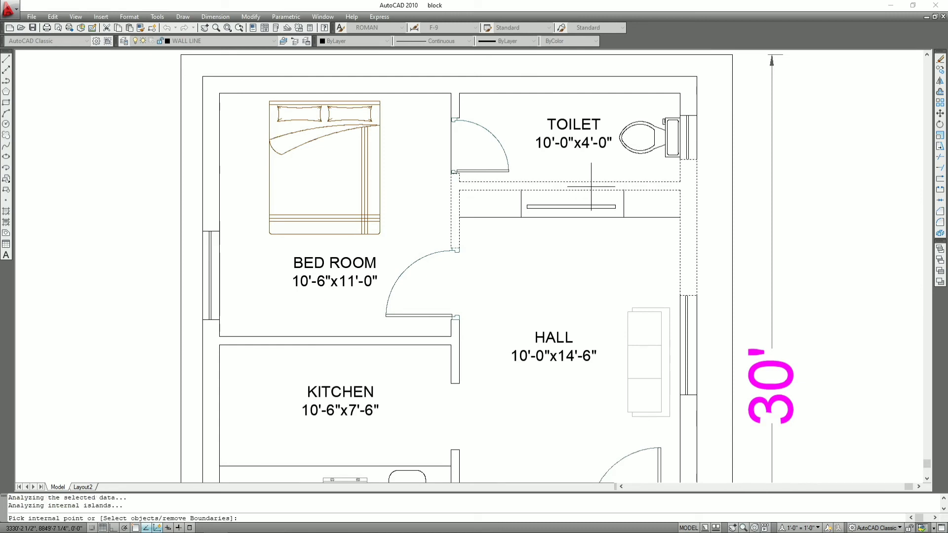
pyautogui.press('Return')
pyautogui.press('Return')
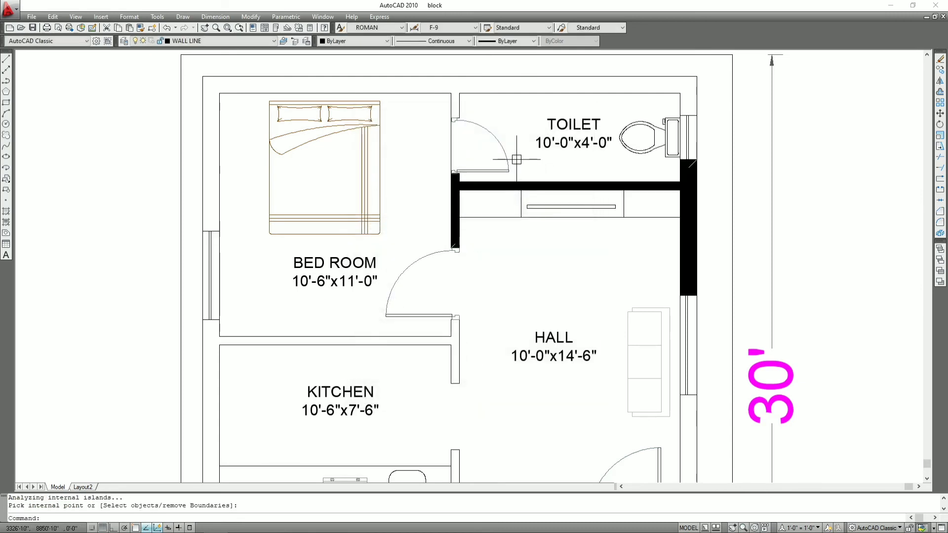
pyautogui.scroll(-2, 516, 161)
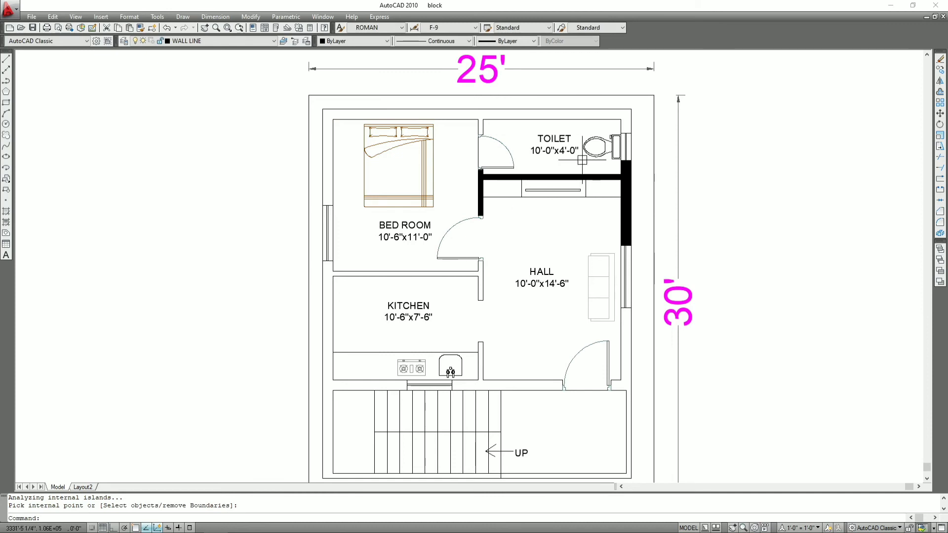
pyautogui.press('Escape')
pyautogui.press('Escape')
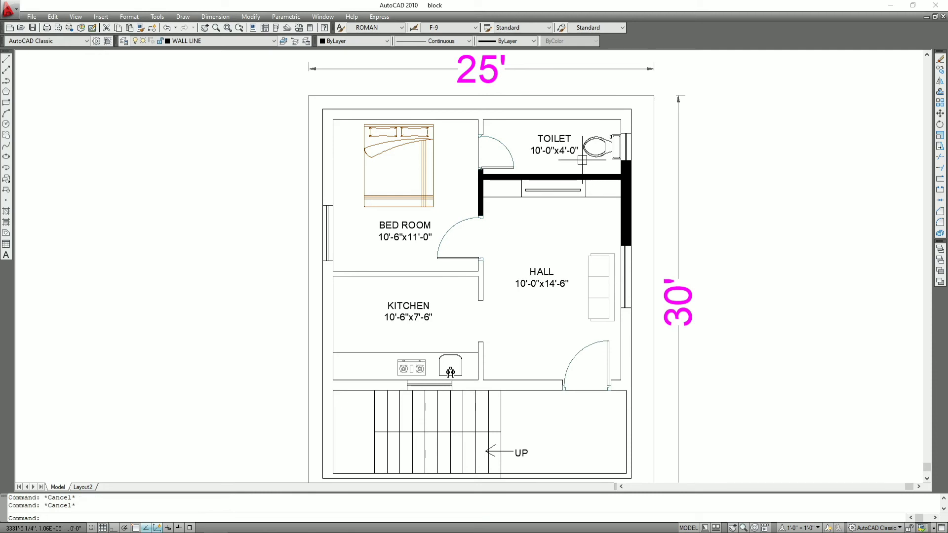
# Step: Hatch the bed room, kitchen, stair room and lower wall strips solid black
pyautogui.write('H')
pyautogui.press('Return')
pyautogui.click(519, 143)
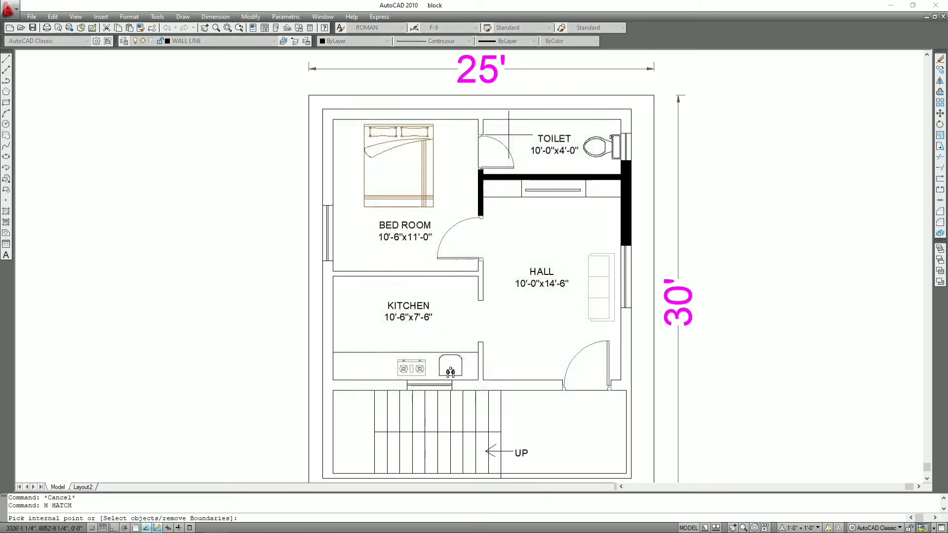
pyautogui.click(509, 117)
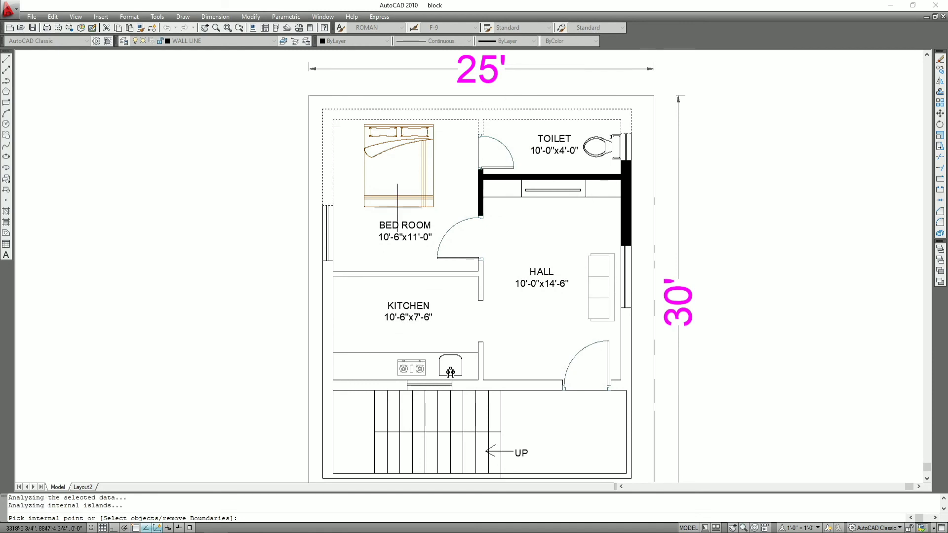
pyautogui.click(390, 274)
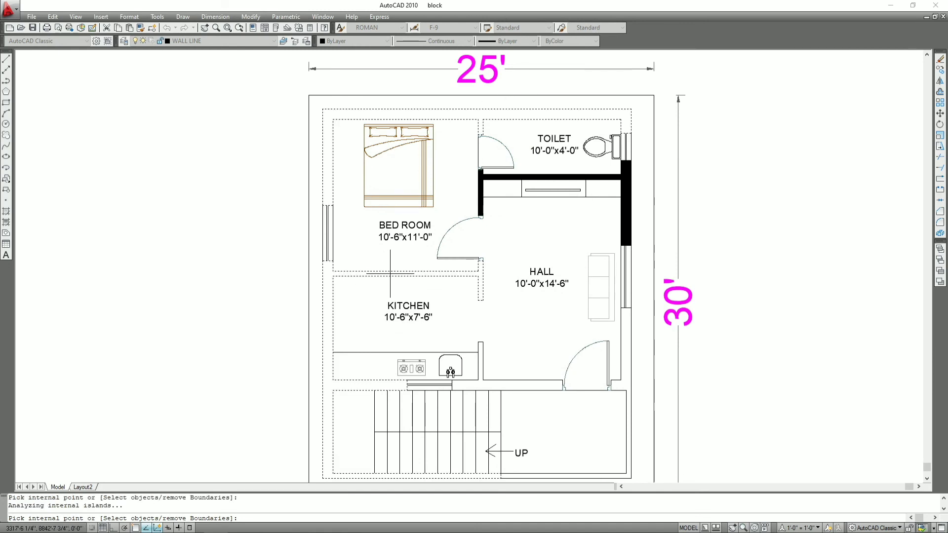
pyautogui.scroll(-4, 348, 177)
pyautogui.scroll(5, 406, 256)
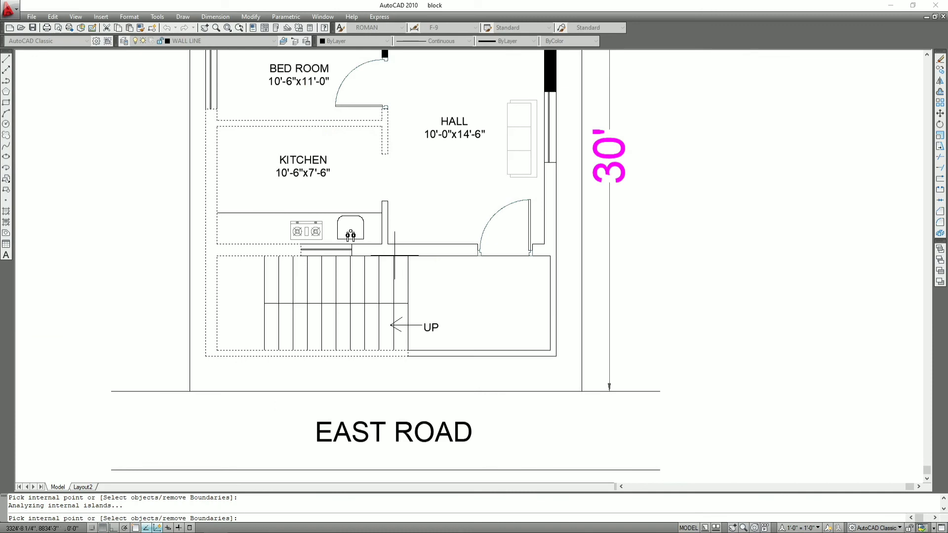
pyautogui.click(395, 251)
pyautogui.click(546, 251)
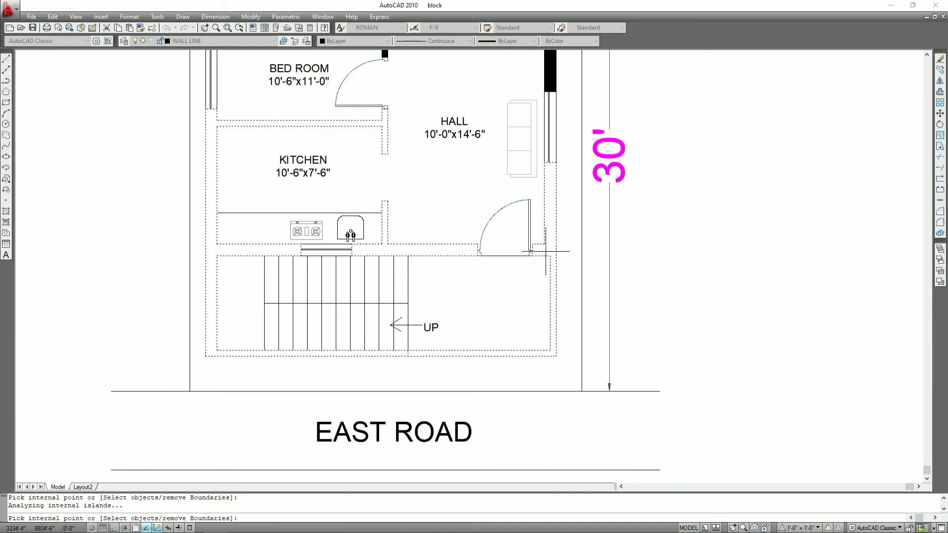
pyautogui.press('Return')
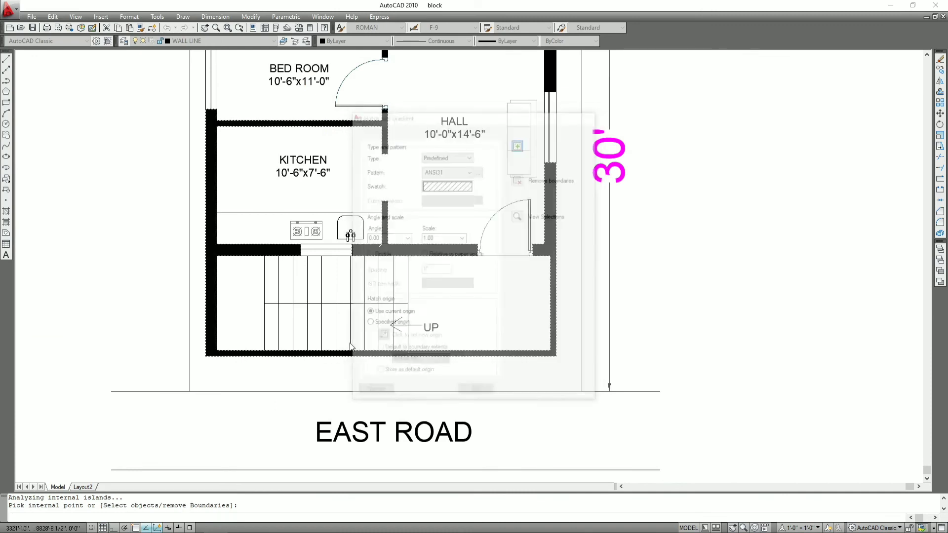
pyautogui.scroll(-2, 436, 345)
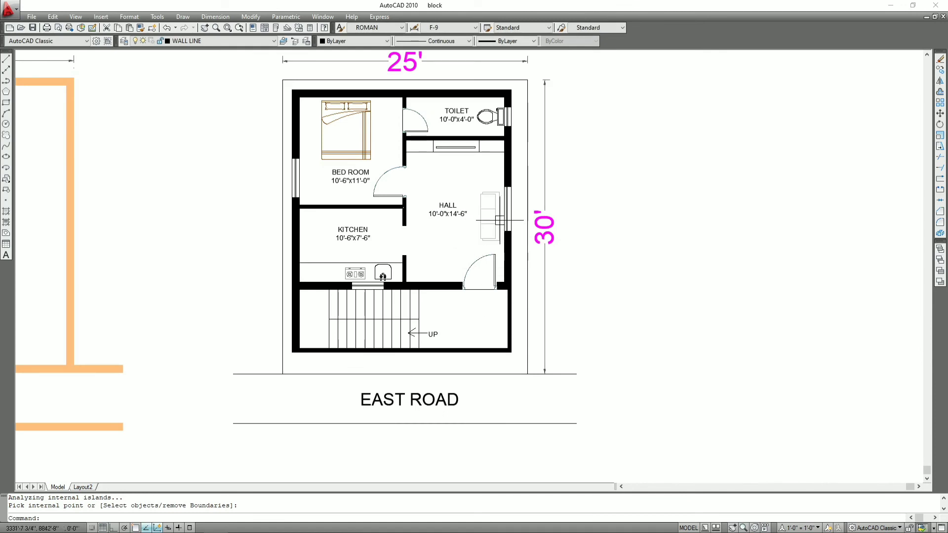
pyautogui.press('Escape')
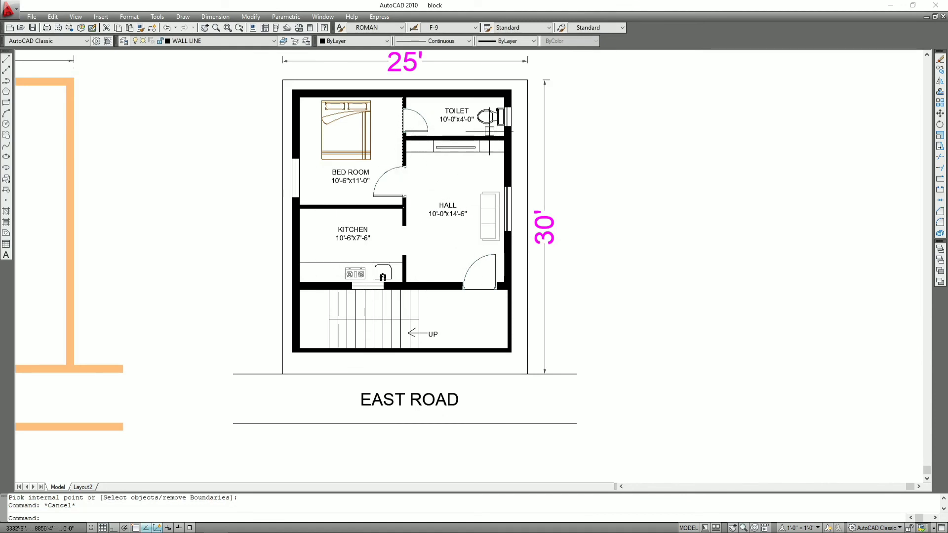
# Step: Pan and zoom to inspect both plans and the stair area
pyautogui.moveTo(424, 263); pyautogui.dragTo(532, 276, button='middle')
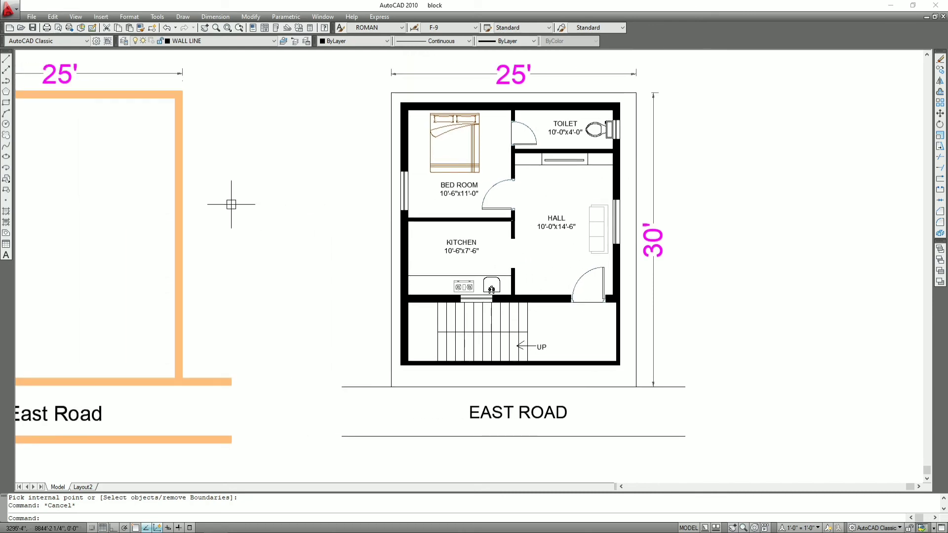
pyautogui.scroll(1, 497, 226)
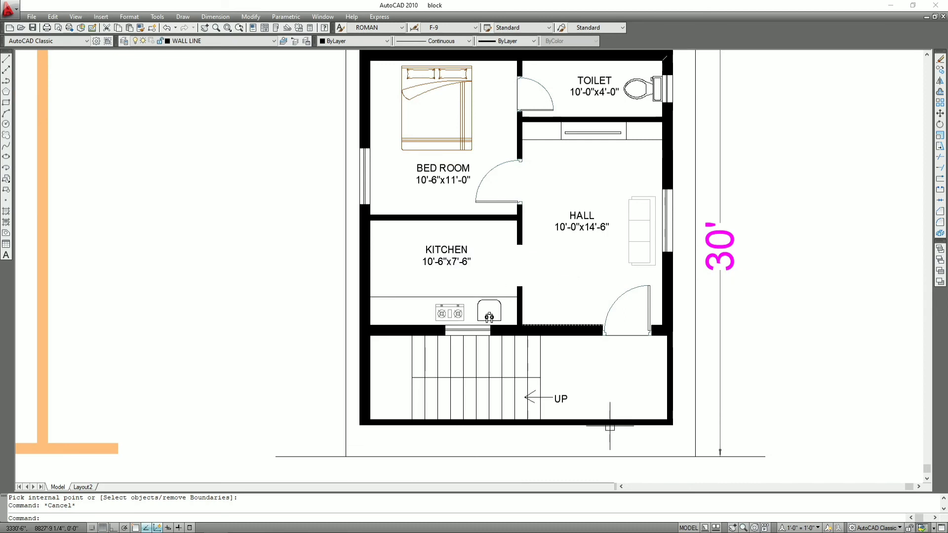
pyautogui.moveTo(610, 437); pyautogui.dragTo(543, 271, button='middle')
pyautogui.scroll(3, 538, 340)
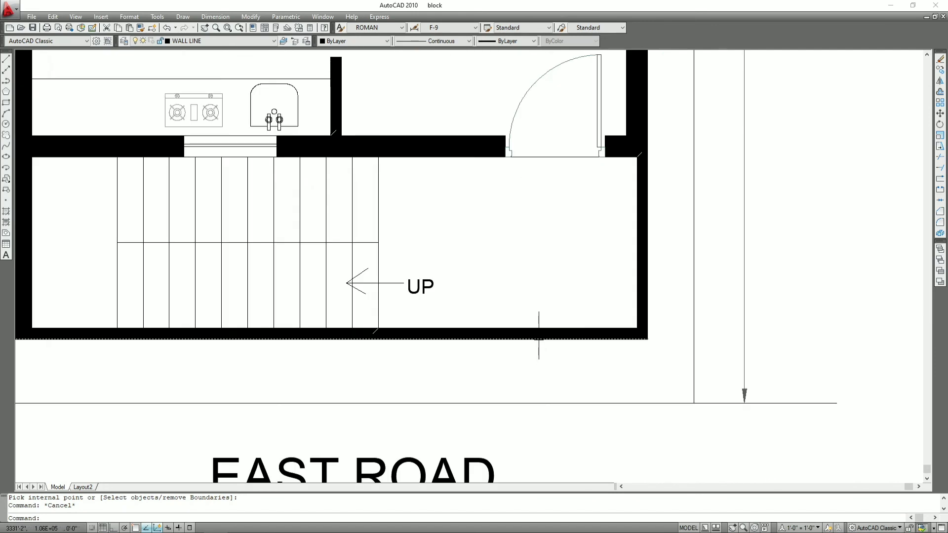
pyautogui.scroll(-2, 539, 339)
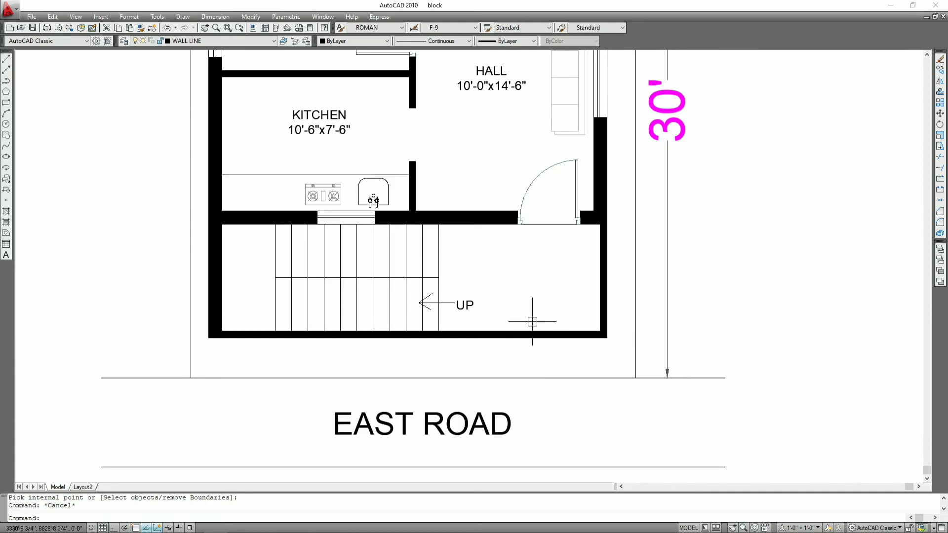
# Step: Undo the last wall hatch and bring the stair room into view
pyautogui.hotkey('ctrl', 'z')
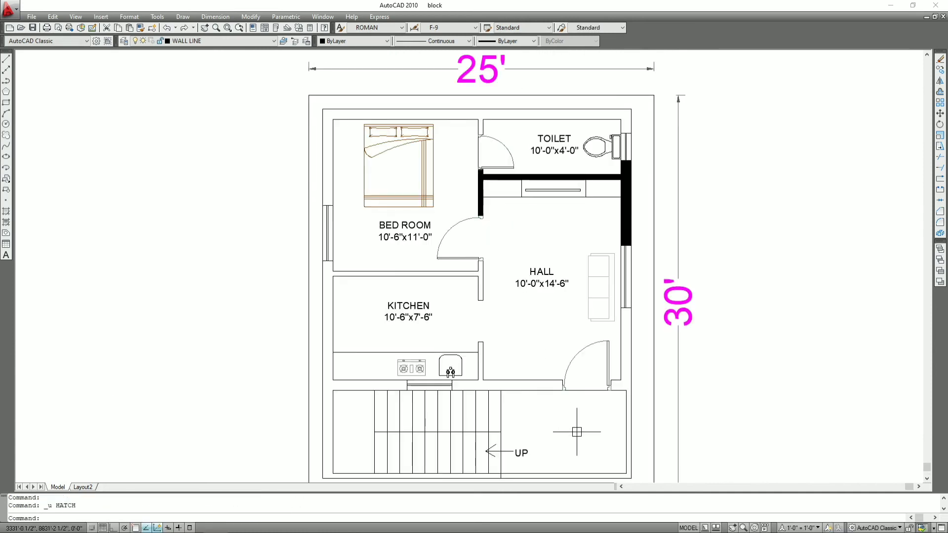
pyautogui.moveTo(577, 432); pyautogui.dragTo(561, 228, button='middle')
pyautogui.scroll(2, 561, 228)
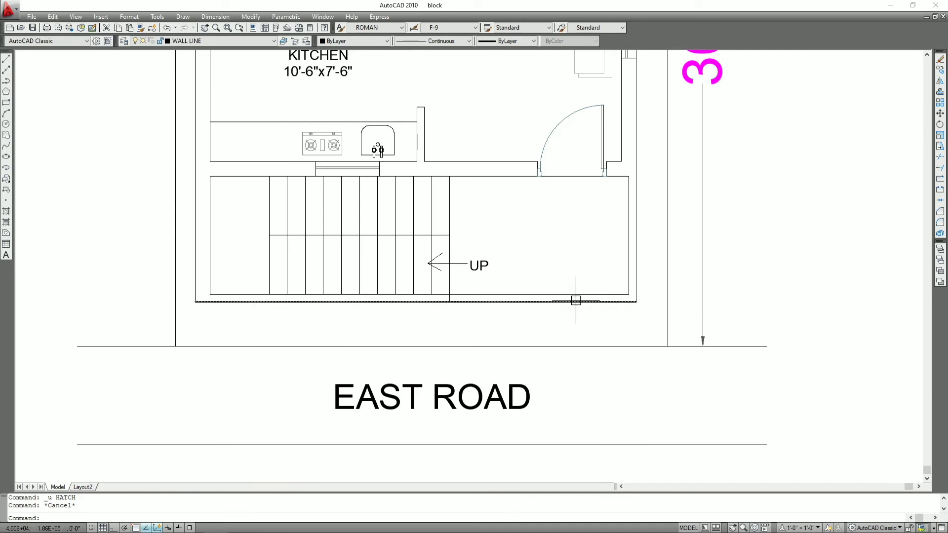
pyautogui.press('Escape')
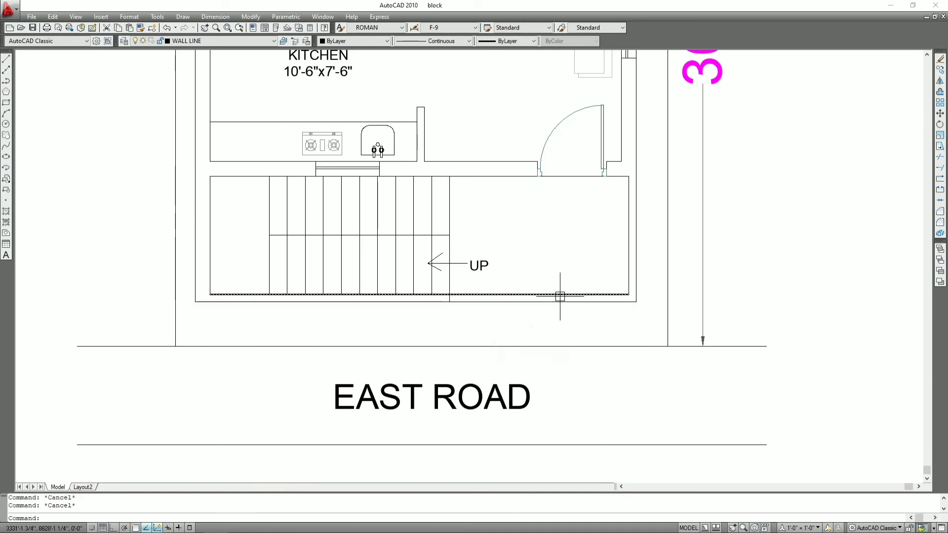
# Step: Trim two wall lines right of the stair, then undo the trim
pyautogui.write('r')
pyautogui.press('Return')
pyautogui.press('Return')
pyautogui.scroll(3, 560, 297)
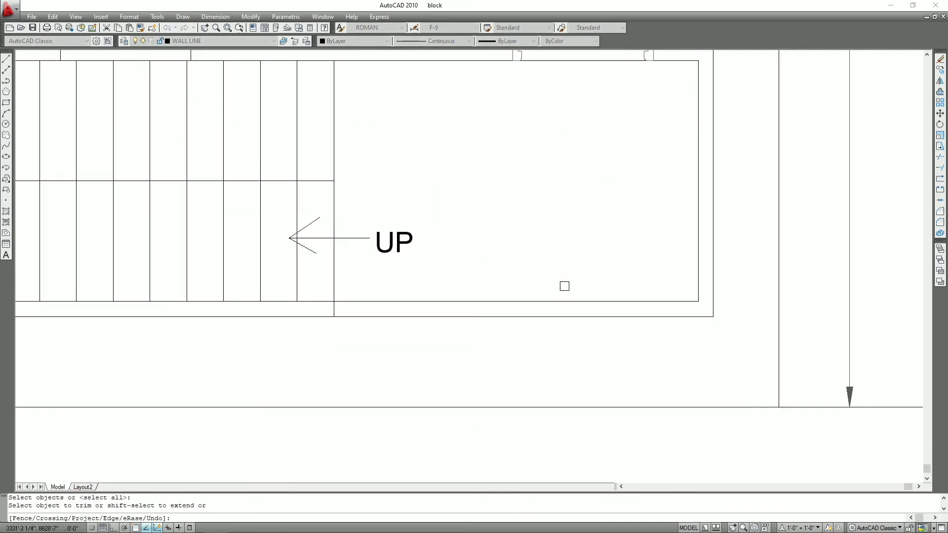
pyautogui.click(563, 284)
pyautogui.click(551, 324)
pyautogui.press('Escape')
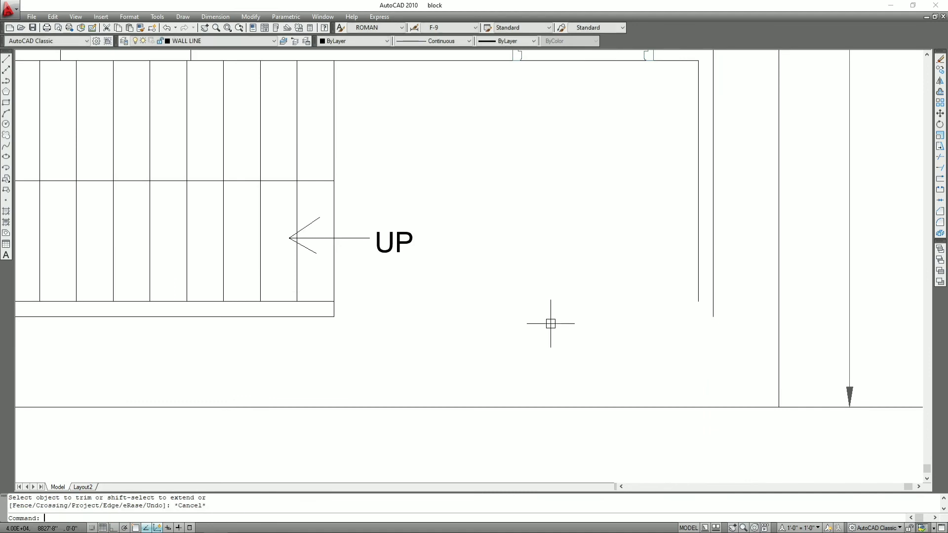
pyautogui.press('Escape')
pyautogui.write('l')
pyautogui.press('Return')
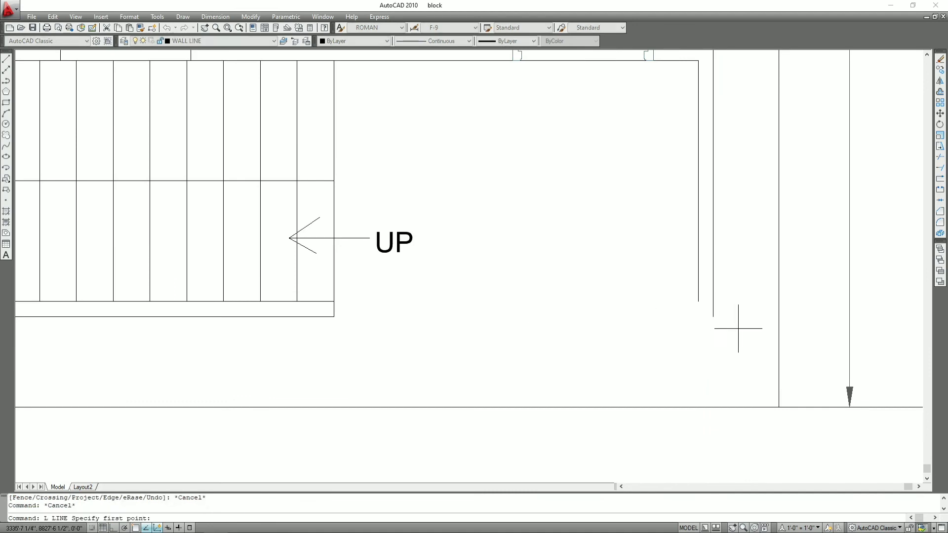
pyautogui.hotkey('ctrl', 'z')
pyautogui.hotkey('ctrl', 'z')
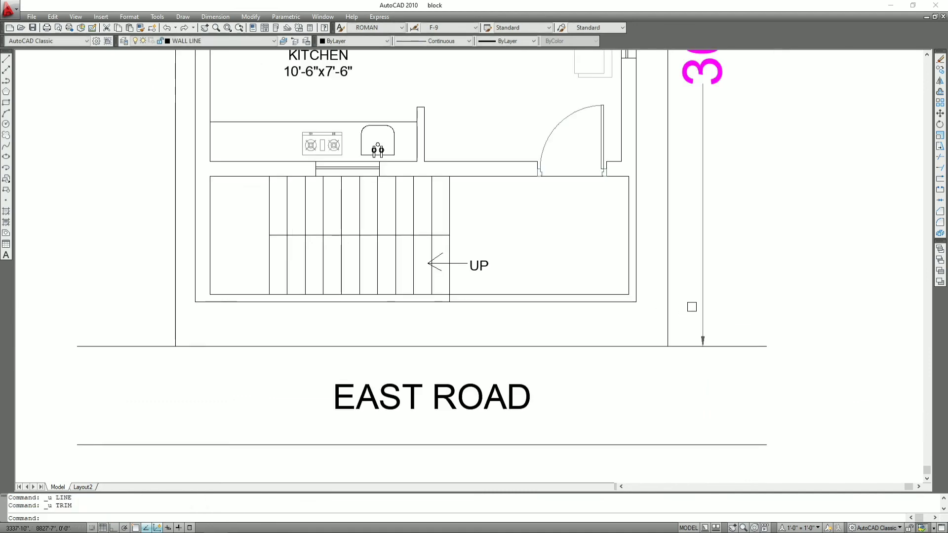
# Step: Try extending the wall lines with EXTEND, then cancel
pyautogui.write('Ex')
pyautogui.press('Return')
pyautogui.press('Return')
pyautogui.scroll(5, 649, 300)
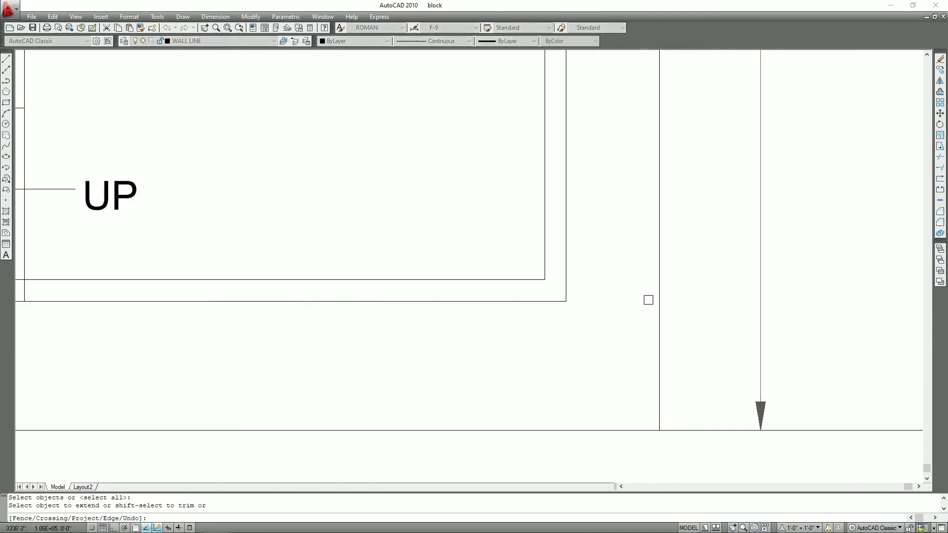
pyautogui.scroll(-5, 544, 260)
pyautogui.press('Escape')
pyautogui.press('Escape')
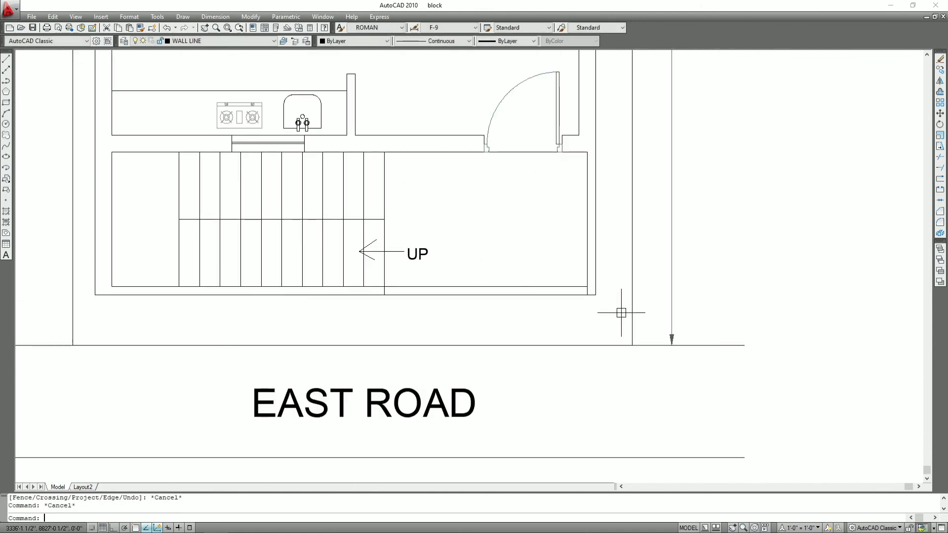
# Step: Trim the wall lines below the landing and right of the stair
pyautogui.write('Tr')
pyautogui.press('Return')
pyautogui.press('Return')
pyautogui.click(613, 276)
pyautogui.click(472, 316)
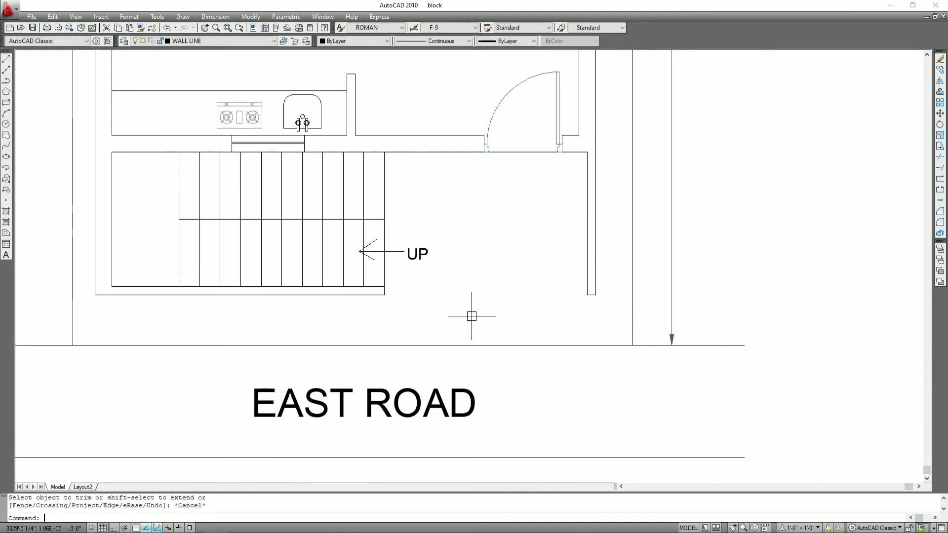
pyautogui.press('Escape')
pyautogui.write('l')
pyautogui.press('Return')
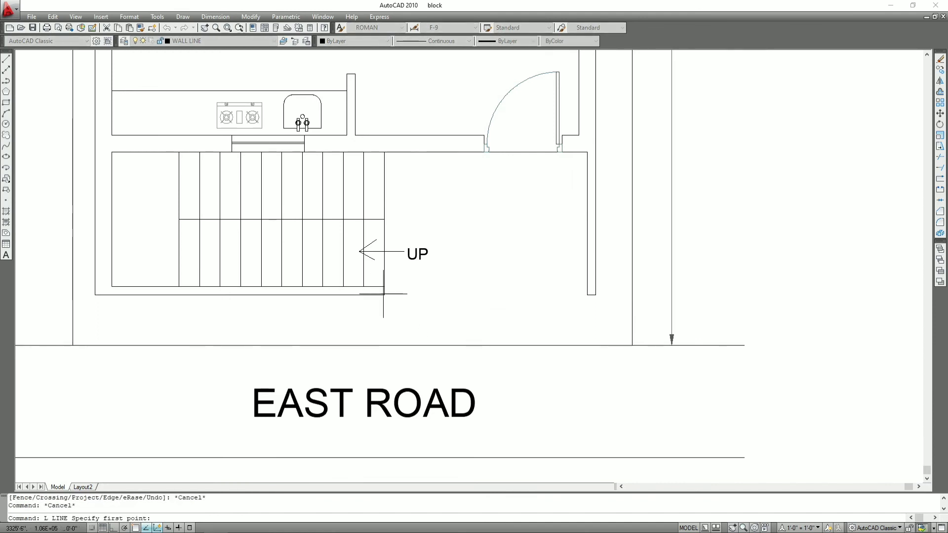
pyautogui.scroll(-2, 570, 304)
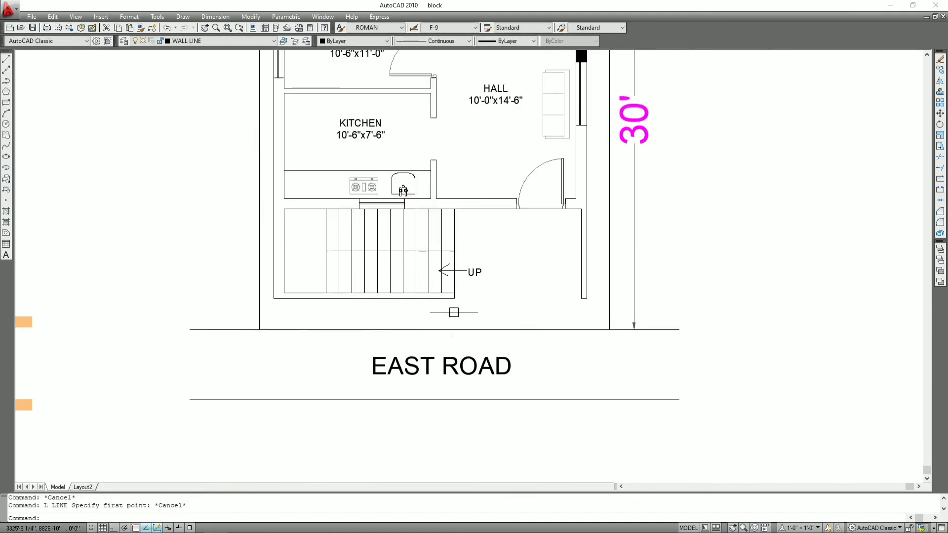
pyautogui.press('Escape')
# Step: Draw a wall line from the stair corner to the landing corner, selecting the leftover vertical line
pyautogui.press('Return')
pyautogui.scroll(3, 462, 306)
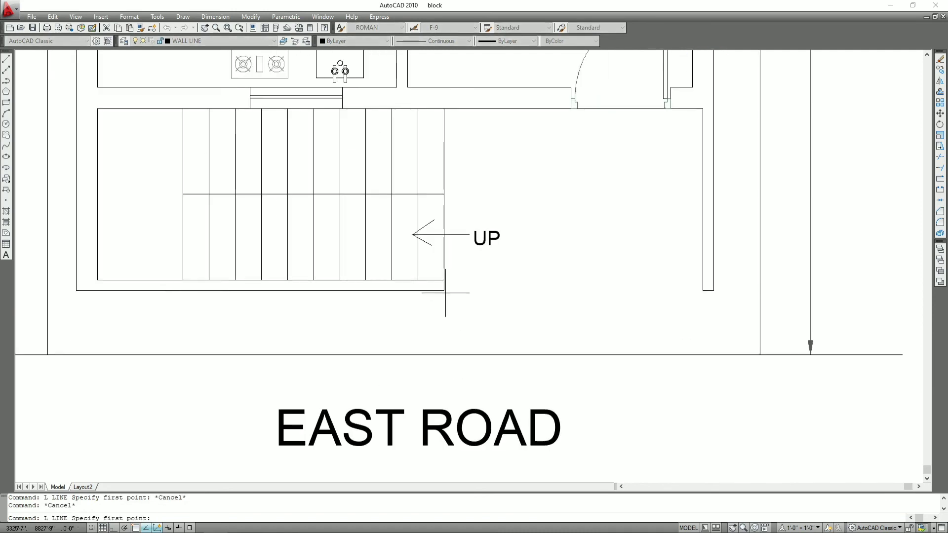
pyautogui.click(445, 291)
pyautogui.press('Escape')
pyautogui.press('Return')
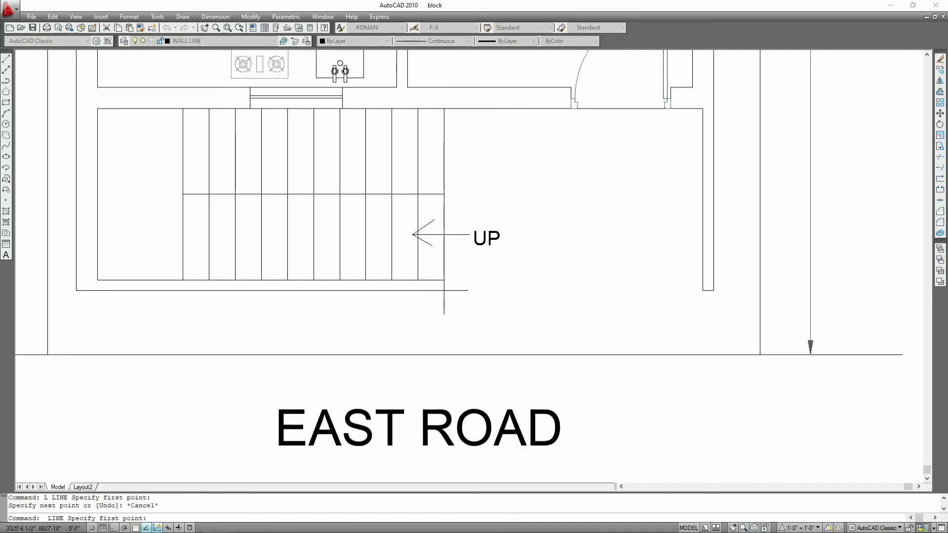
pyautogui.click(444, 291)
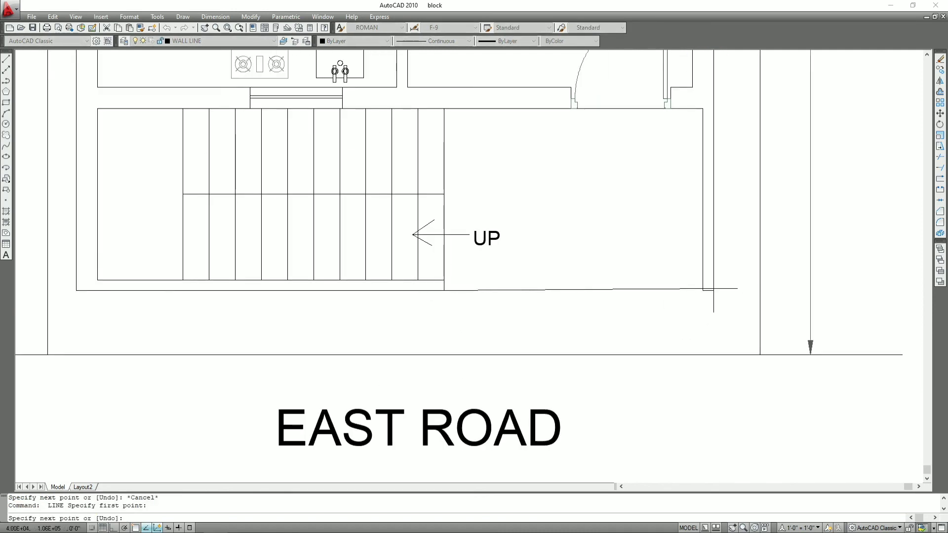
pyautogui.click(713, 289)
pyautogui.press('Escape')
pyautogui.click(707, 266)
# Step: Erase the leftover vertical wall line at the stair landing
pyautogui.press('Delete')
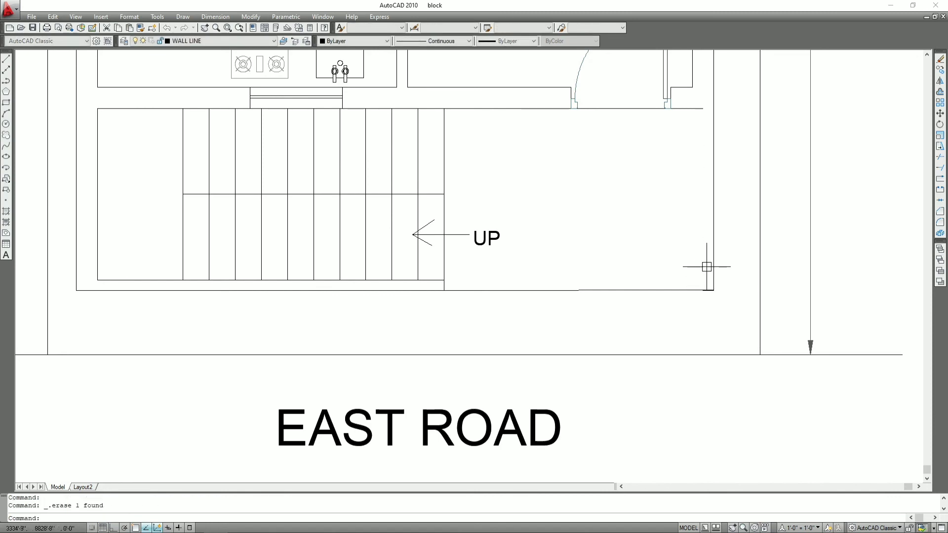
pyautogui.scroll(-5, 721, 300)
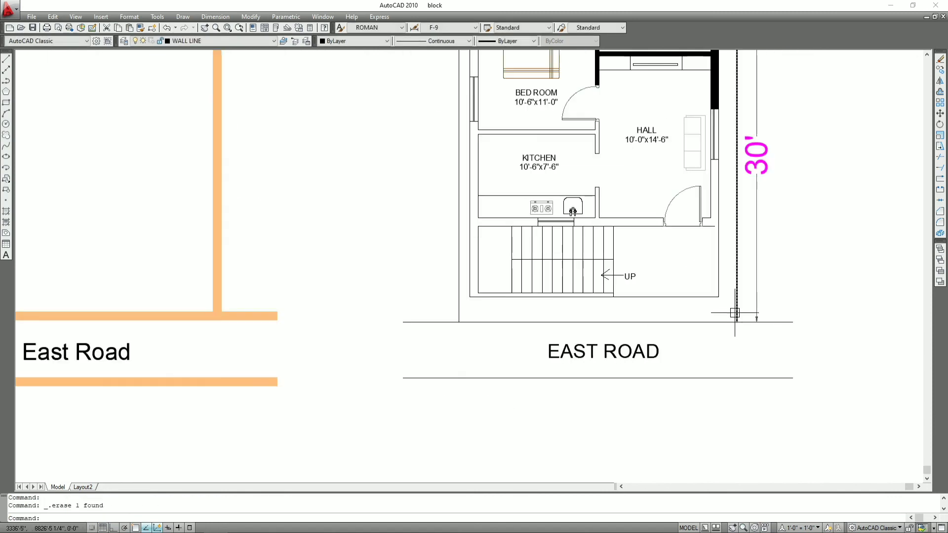
pyautogui.scroll(1, 599, 318)
pyautogui.press('Escape')
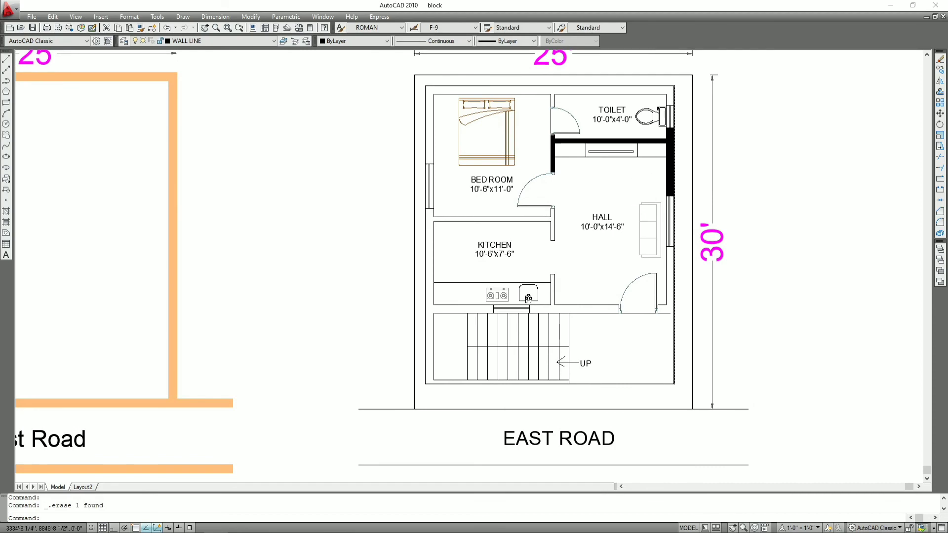
# Step: Delete the solid black fill in the toilet/hall wall
pyautogui.scroll(4, 664, 150)
pyautogui.click(662, 160)
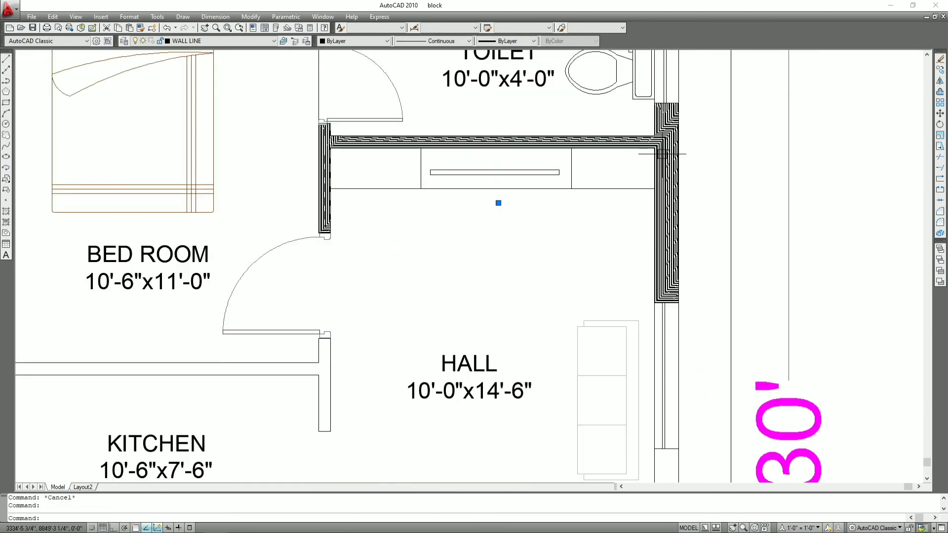
pyautogui.press('Delete')
pyautogui.scroll(-5, 673, 170)
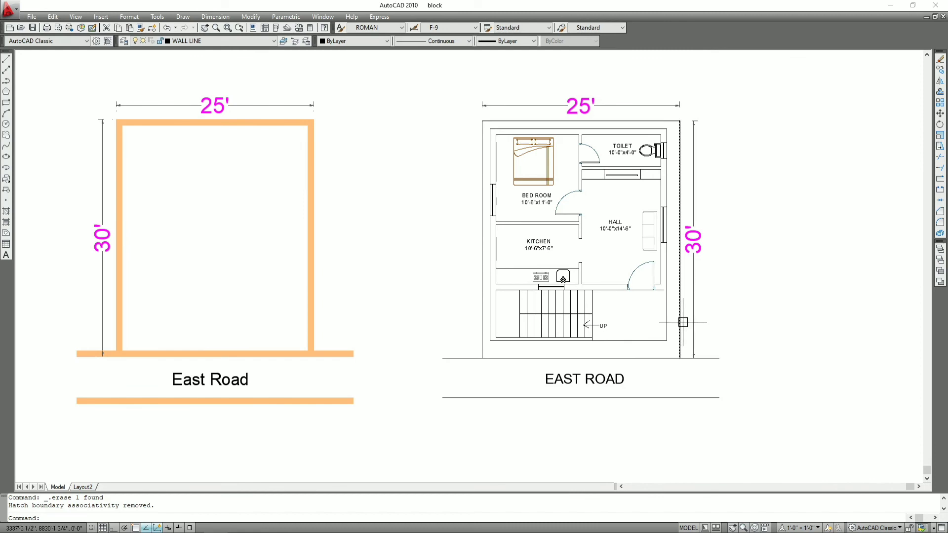
pyautogui.moveTo(683, 322)
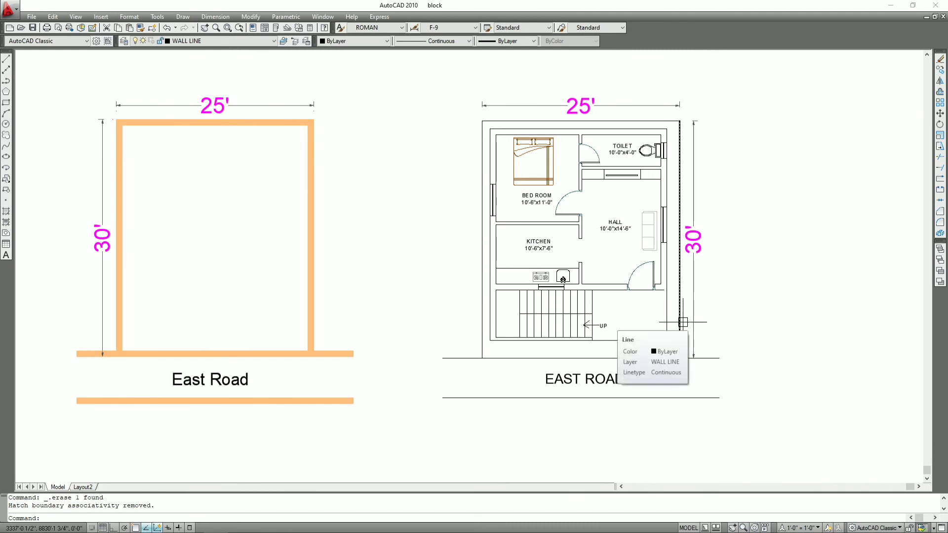
pyautogui.scroll(3, 684, 323)
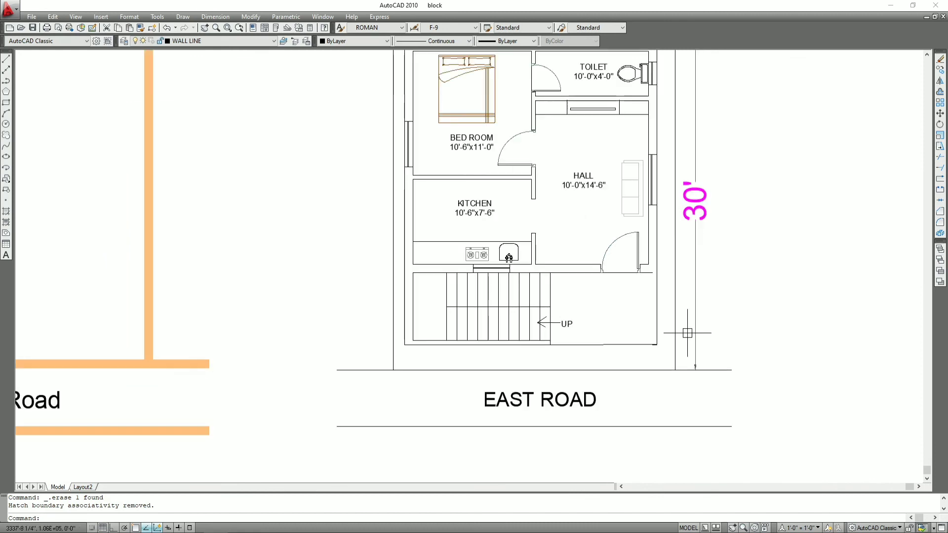
pyautogui.moveTo(681, 329); pyautogui.dragTo(593, 345, button='middle')
pyautogui.scroll(1, 589, 349)
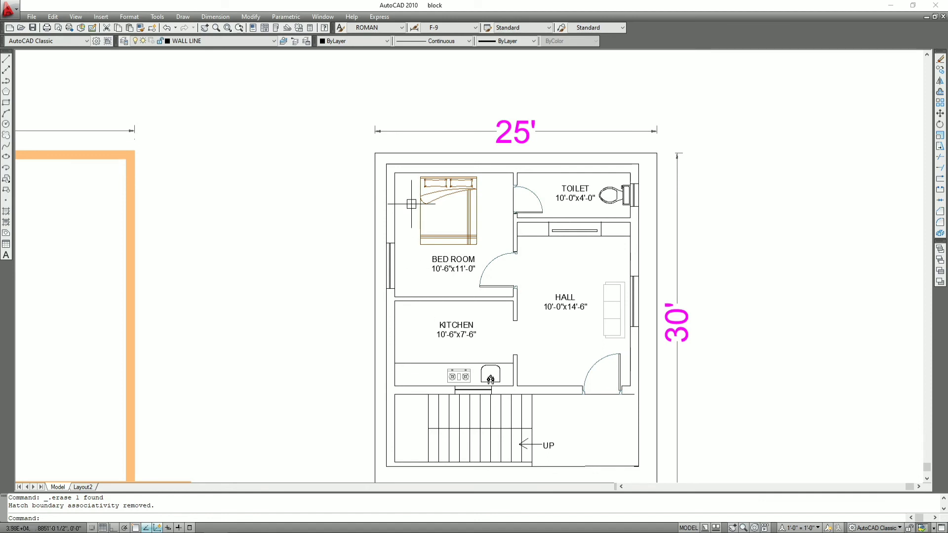
pyautogui.moveTo(573, 303); pyautogui.dragTo(575, 241, button='middle')
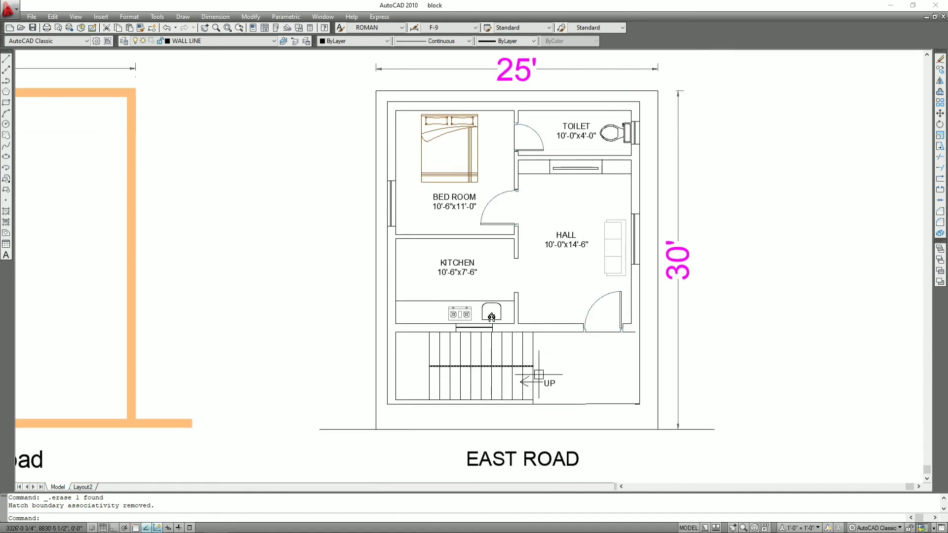
pyautogui.scroll(2, 587, 172)
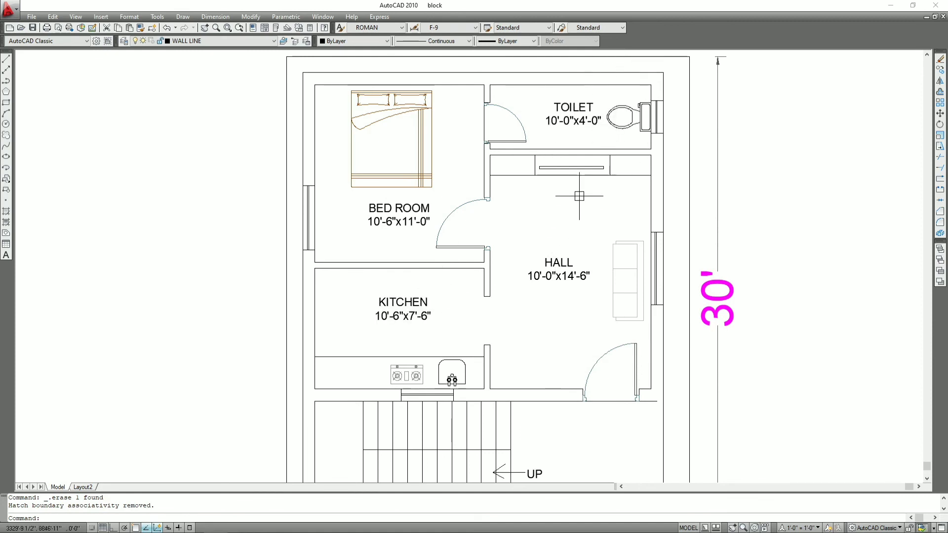
pyautogui.scroll(-2, 580, 196)
pyautogui.scroll(-2, 576, 223)
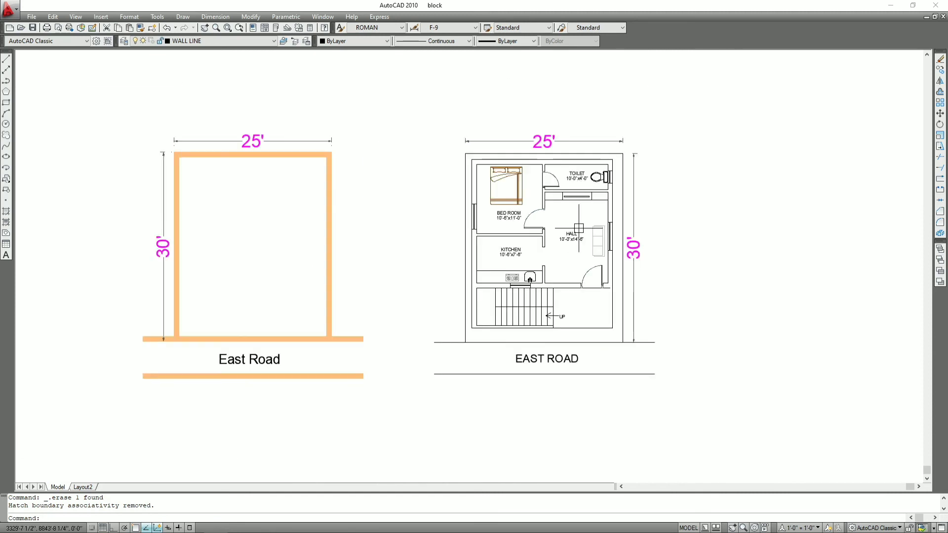
pyautogui.moveTo(575, 233)
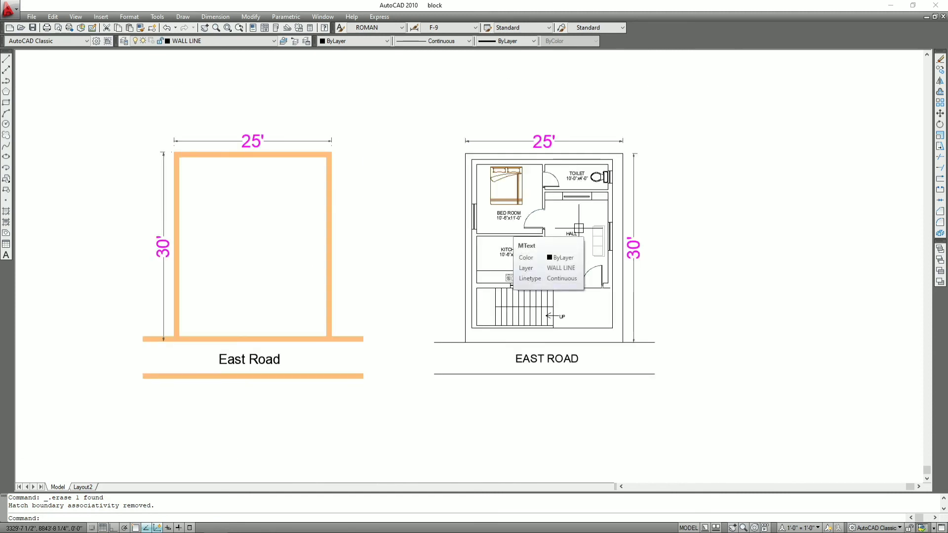
pyautogui.scroll(2, 736, 224)
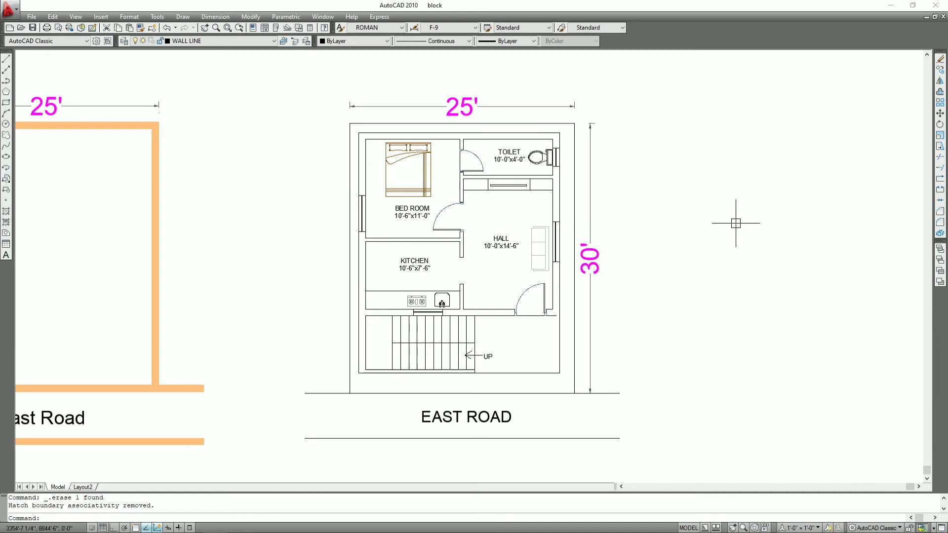
pyautogui.scroll(-3, 790, 227)
pyautogui.scroll(1, 815, 230)
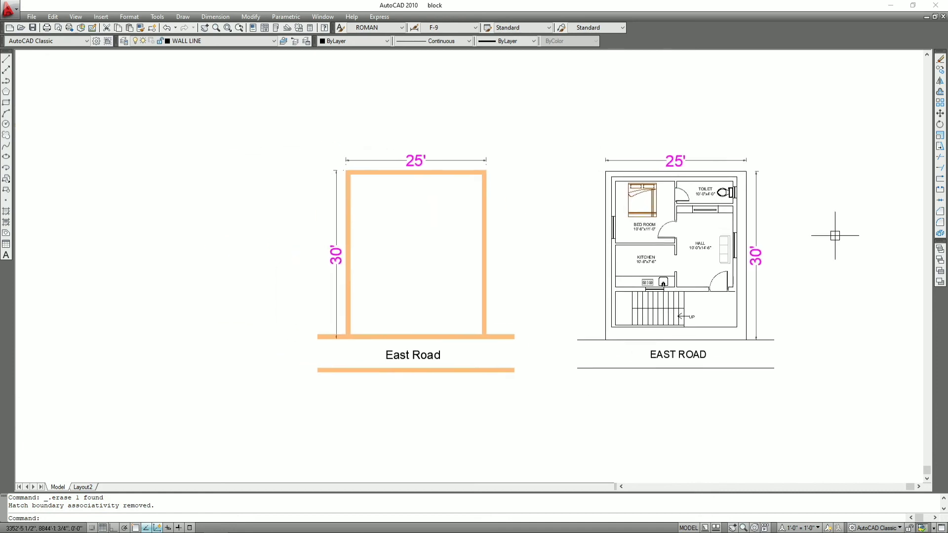
pyautogui.scroll(2, 835, 240)
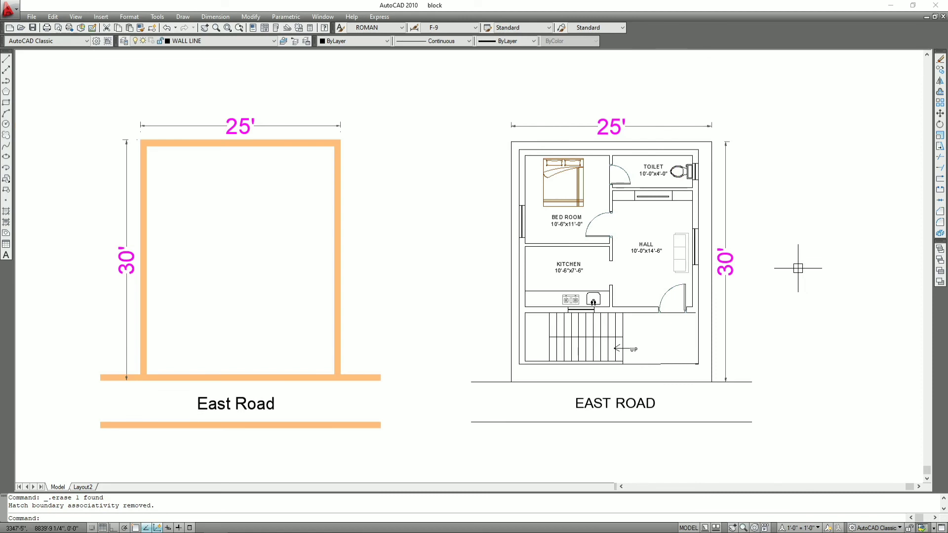